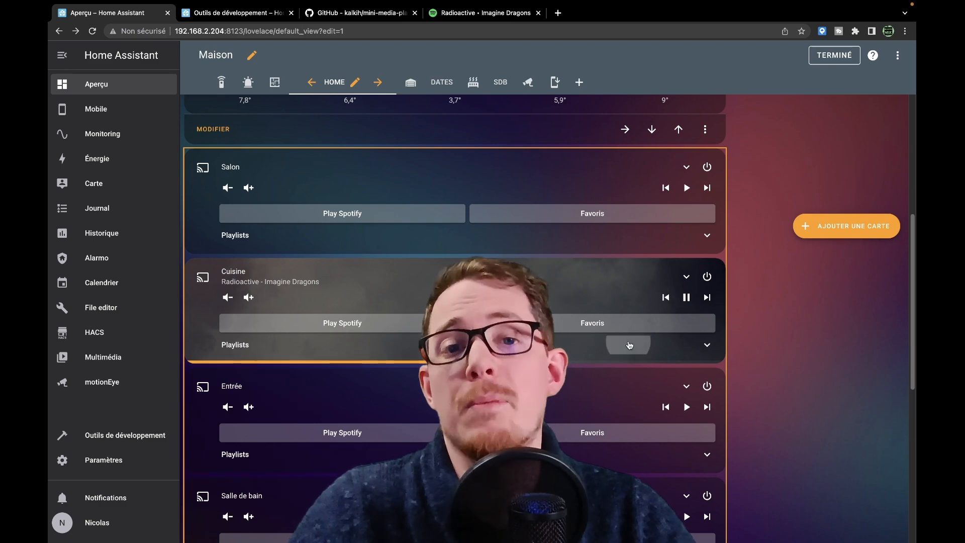
Step: Play the Daily Mix 2 playlist on the Cuisine player and start Spotify on the Entrée player
{"action": "left_click", "coordinate": [630, 344]}
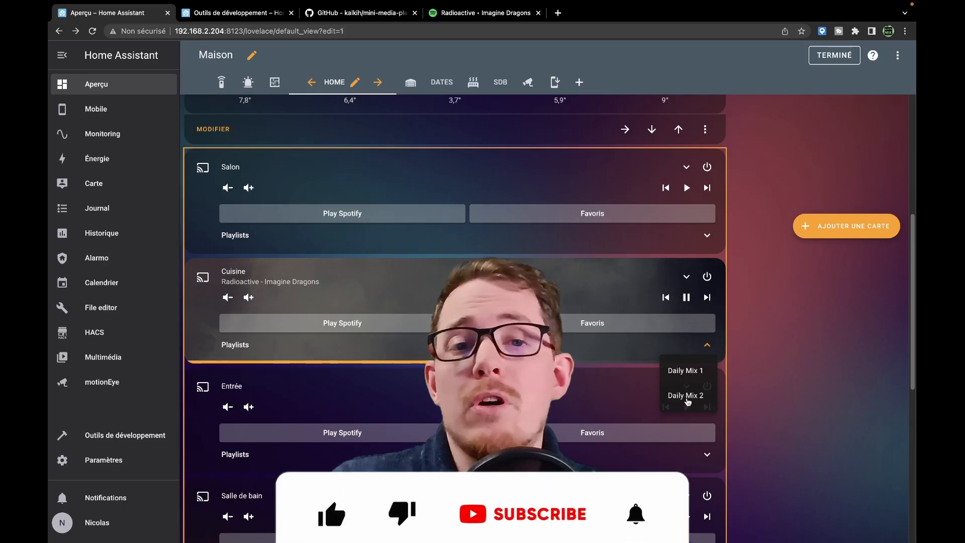
{"action": "left_click", "coordinate": [686, 396]}
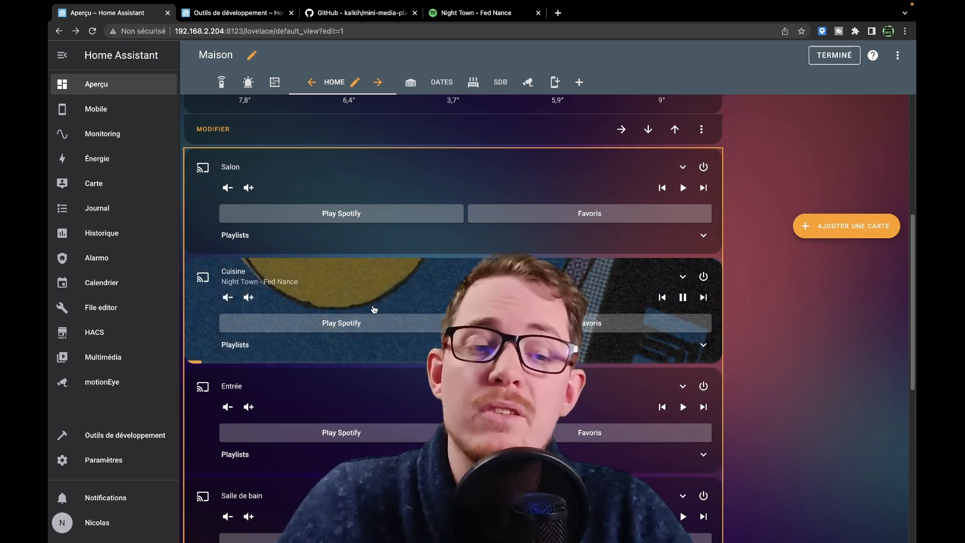
{"action": "scroll", "coordinate": [374, 308], "scroll_direction": "down", "scroll_amount": 5}
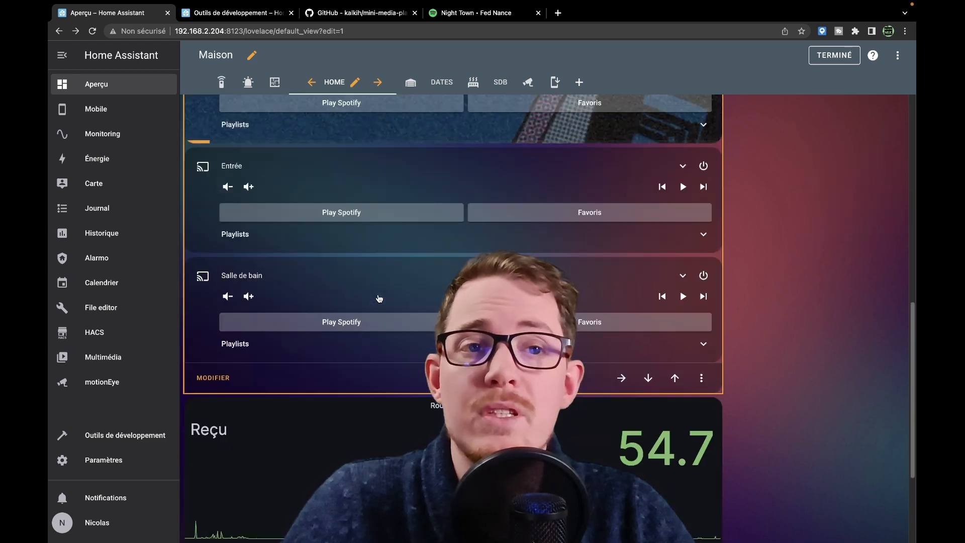
{"action": "scroll", "coordinate": [373, 298], "scroll_direction": "up", "scroll_amount": 1}
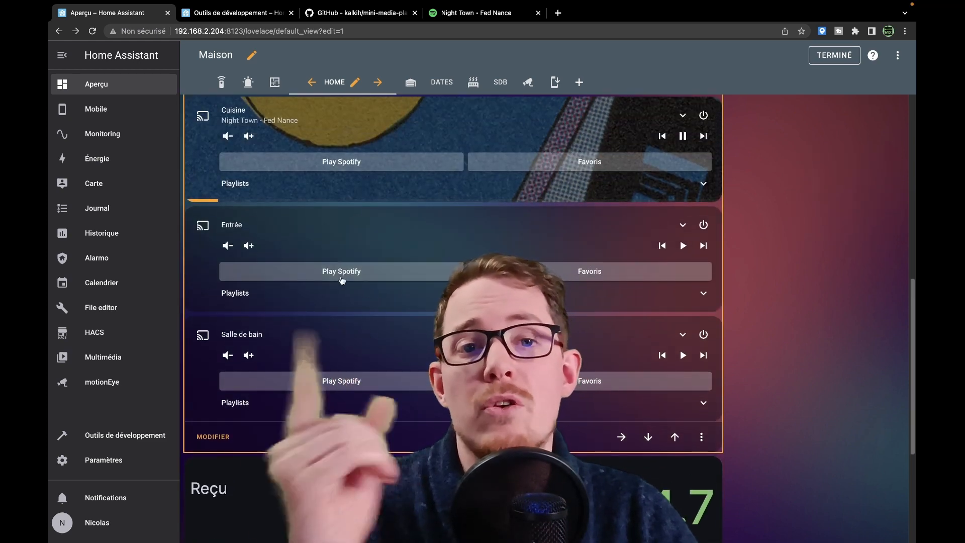
{"action": "left_click", "coordinate": [339, 272]}
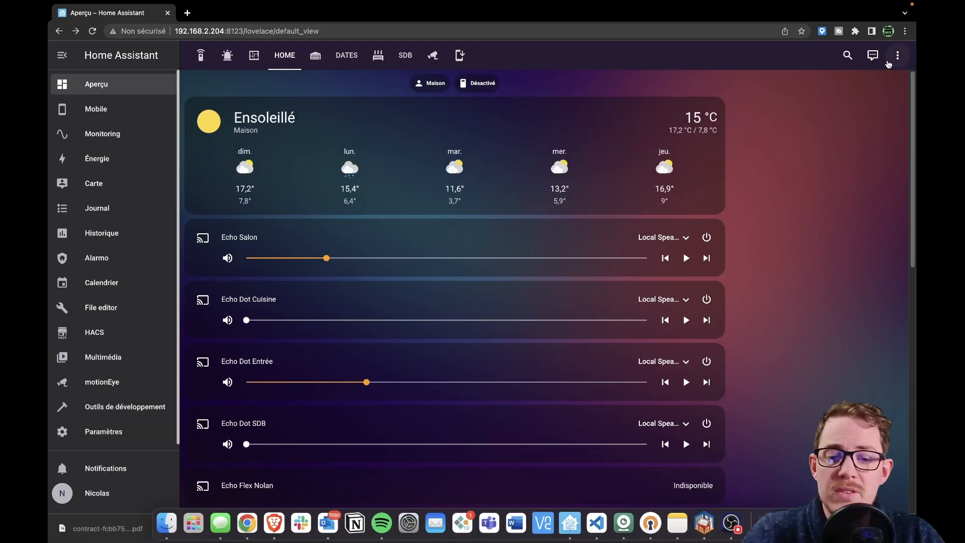
Step: Put the Home dashboard view in edit mode and review the existing grid of Echo media player cards
{"action": "left_click", "coordinate": [897, 56]}
{"action": "left_click", "coordinate": [855, 84]}
{"action": "scroll", "coordinate": [726, 211], "scroll_direction": "down", "scroll_amount": 5}
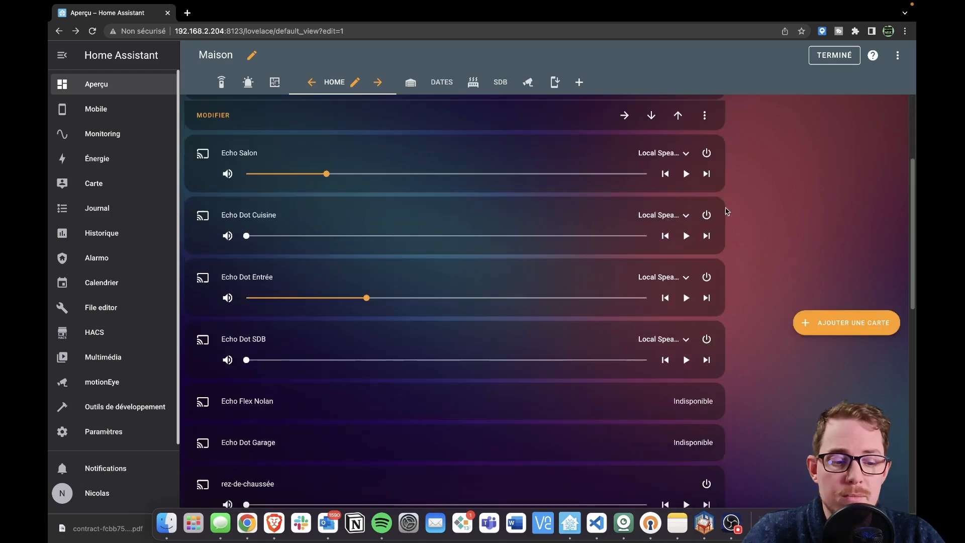
{"action": "scroll", "coordinate": [424, 265], "scroll_direction": "down", "scroll_amount": 5}
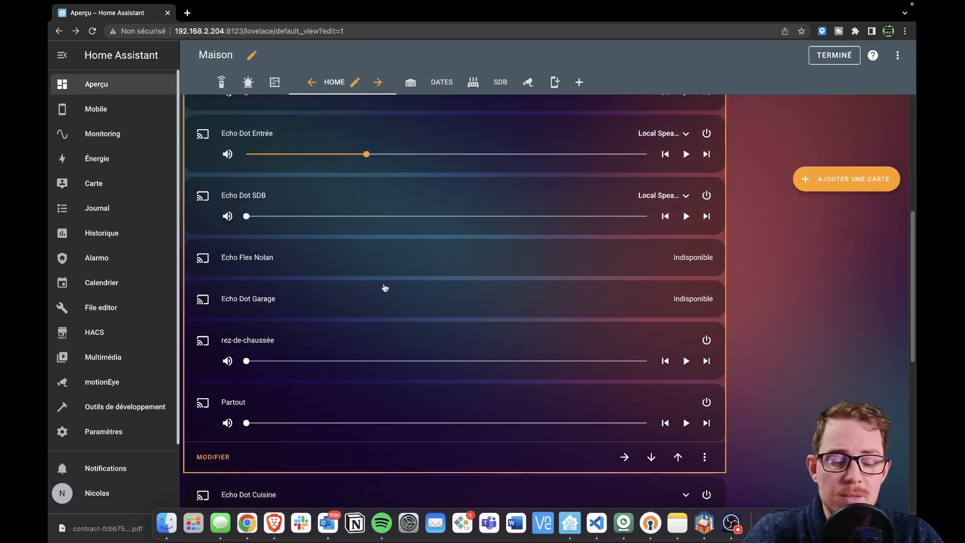
{"action": "scroll", "coordinate": [403, 320], "scroll_direction": "up", "scroll_amount": 3}
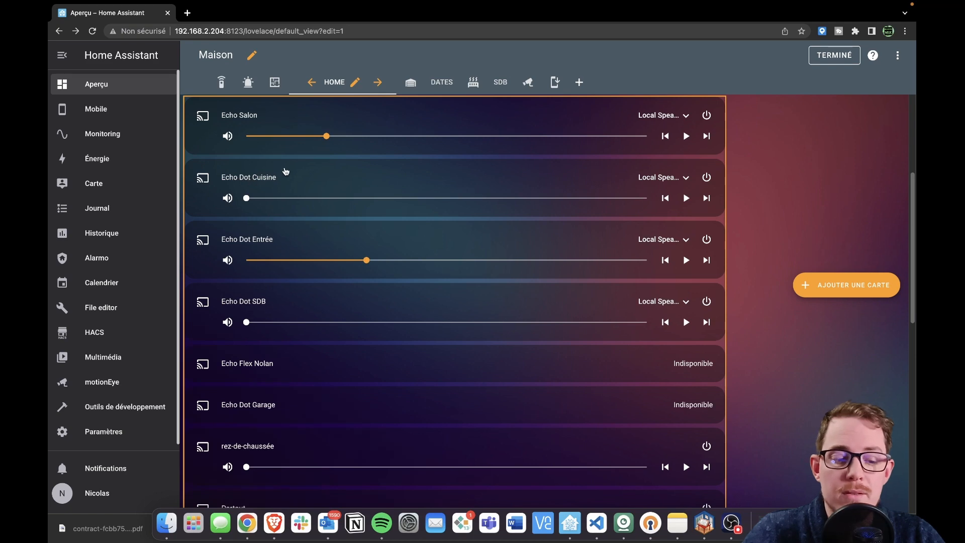
{"action": "scroll", "coordinate": [379, 359], "scroll_direction": "down", "scroll_amount": 6}
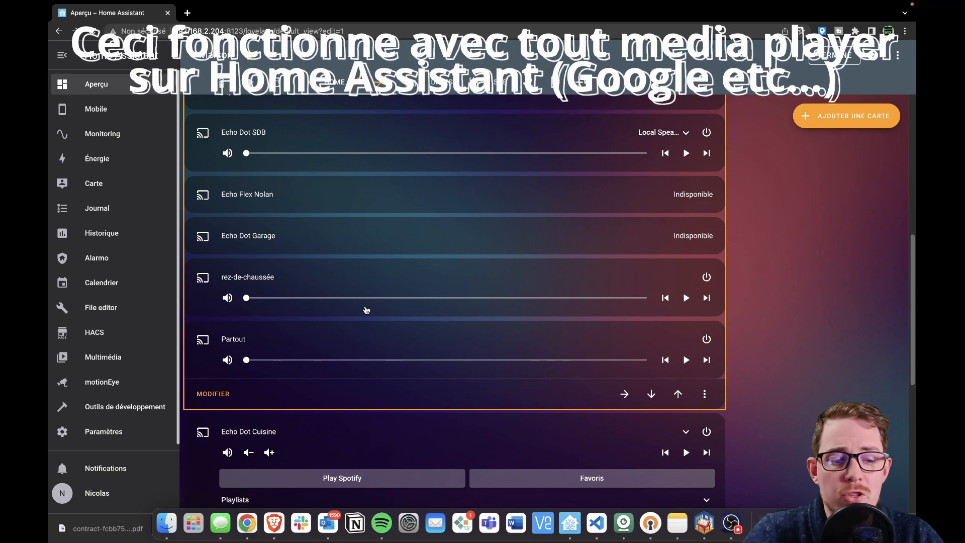
{"action": "scroll", "coordinate": [366, 311], "scroll_direction": "up", "scroll_amount": 1}
{"action": "scroll", "coordinate": [365, 312], "scroll_direction": "up", "scroll_amount": 6}
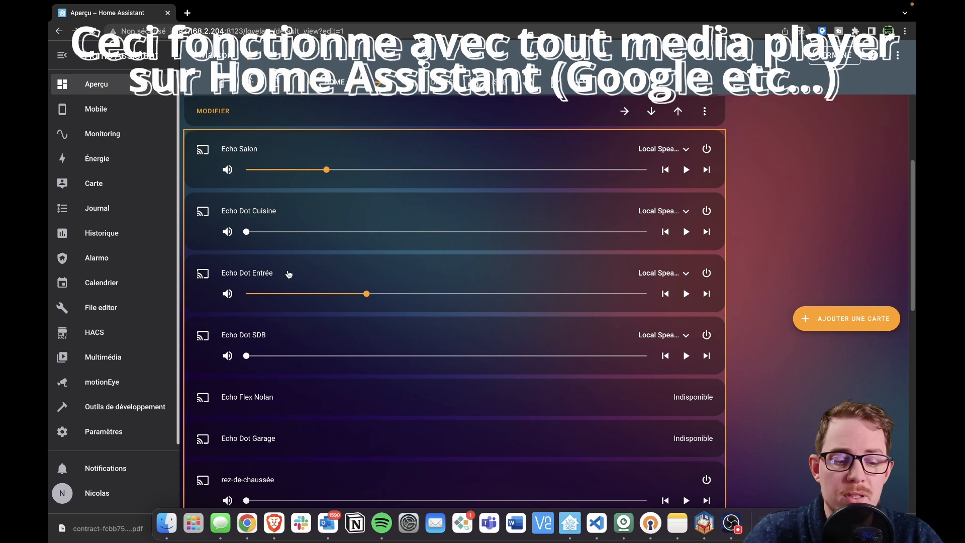
{"action": "scroll", "coordinate": [289, 274], "scroll_direction": "down", "scroll_amount": 4}
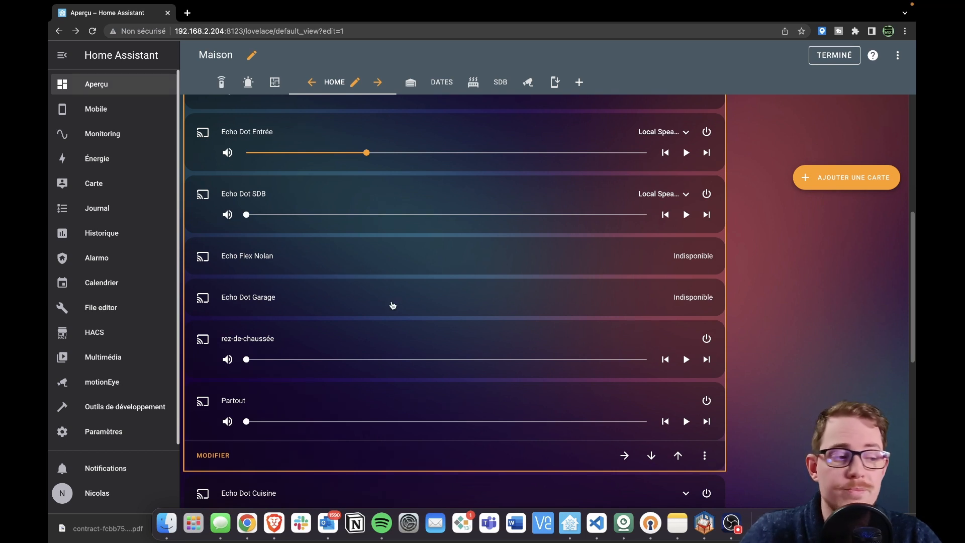
Step: Open the media player grid's configuration and examine the entity and options of its individual cards
{"action": "left_click", "coordinate": [214, 456]}
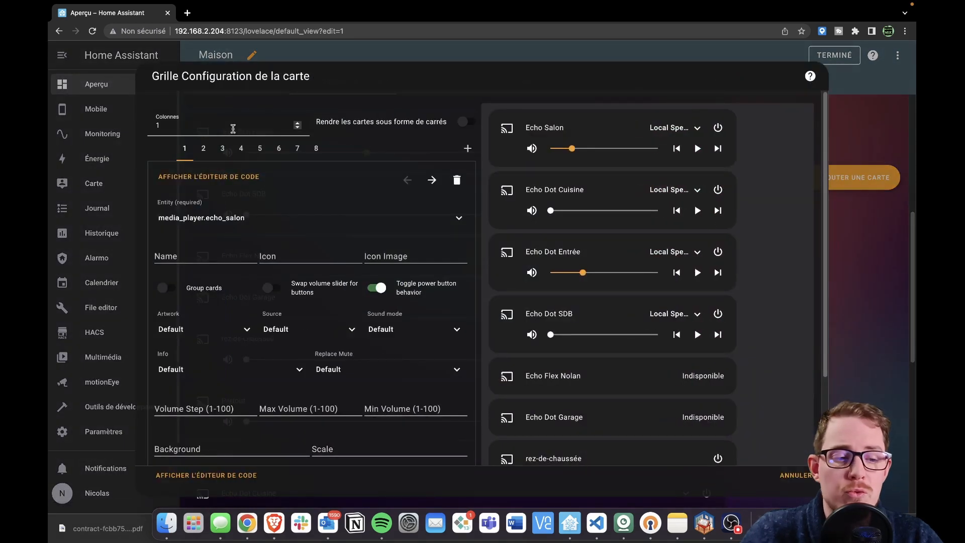
{"action": "left_click", "coordinate": [207, 149]}
{"action": "left_click", "coordinate": [222, 149]}
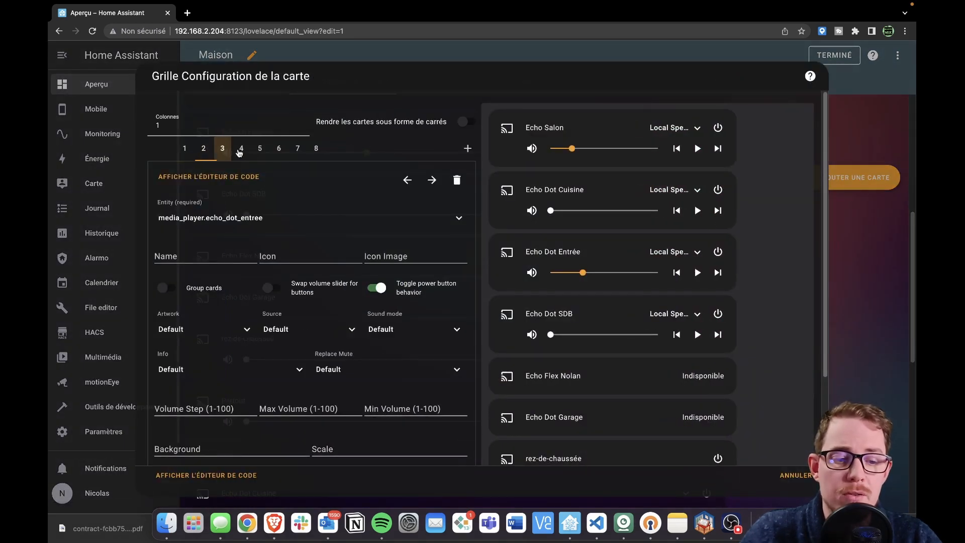
{"action": "left_click", "coordinate": [241, 149]}
{"action": "left_click", "coordinate": [279, 149]}
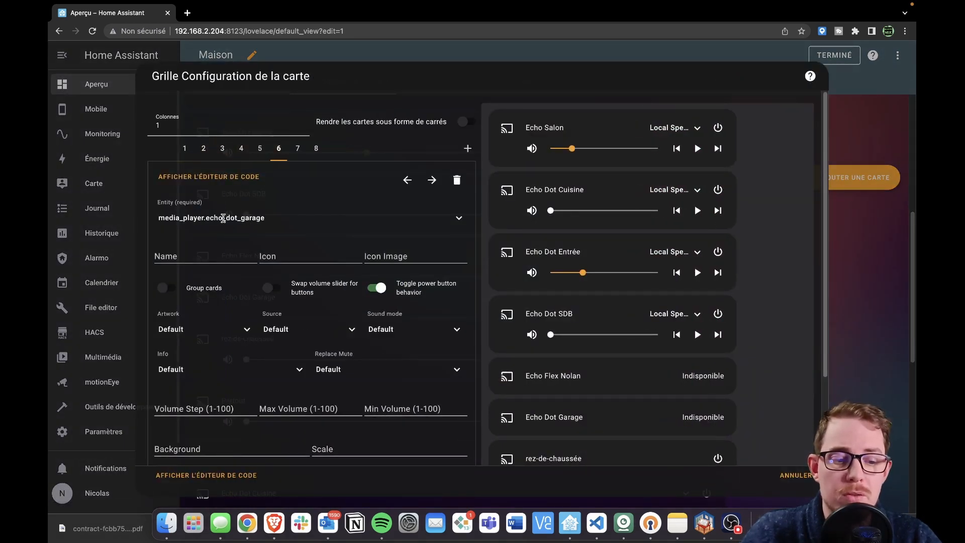
{"action": "scroll", "coordinate": [299, 219], "scroll_direction": "down", "scroll_amount": 2}
{"action": "scroll", "coordinate": [373, 207], "scroll_direction": "down", "scroll_amount": 3}
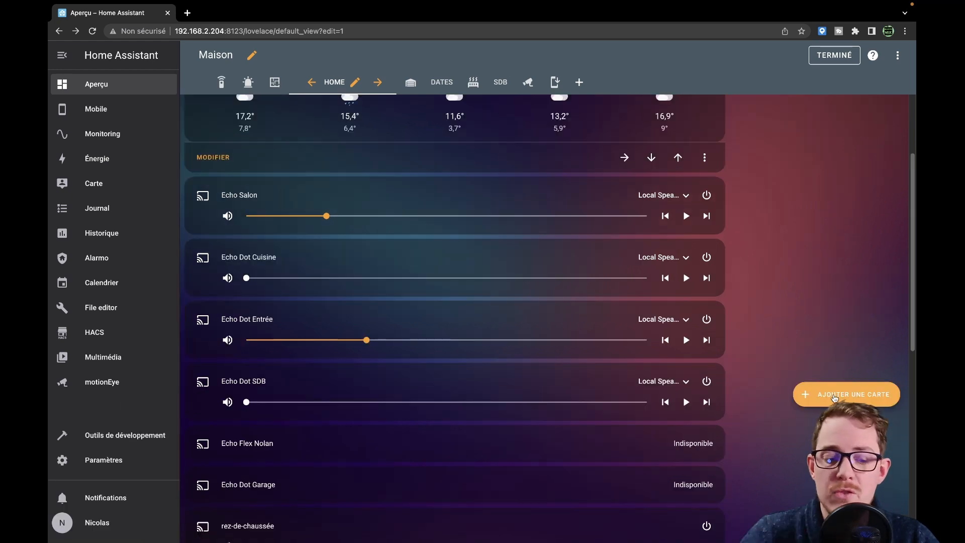
Step: Start a new Mini Media Player card for media_player.echo_dot_entree and lower the volume slider in its preview
{"action": "left_click", "coordinate": [834, 395]}
{"action": "left_click", "coordinate": [417, 124]}
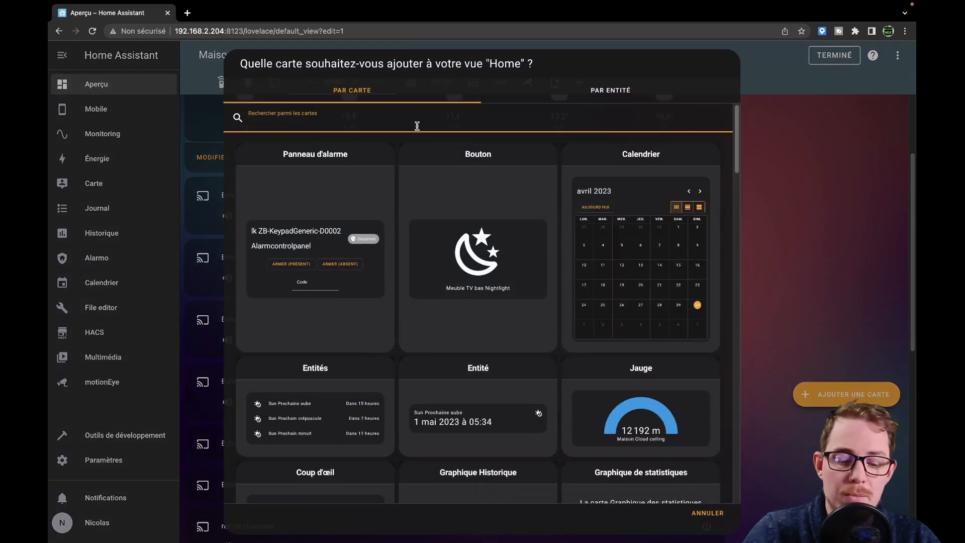
{"action": "type", "text": "mini"}
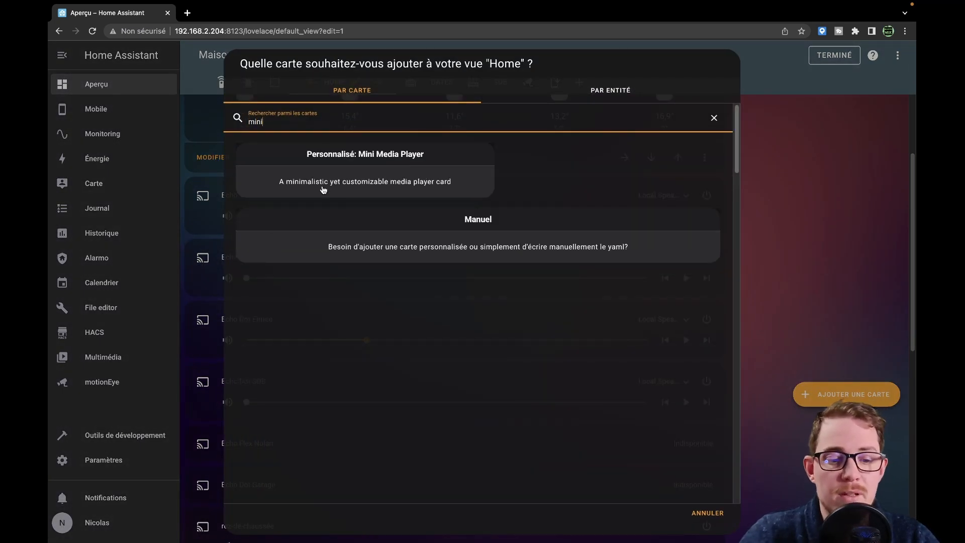
{"action": "left_click", "coordinate": [340, 172]}
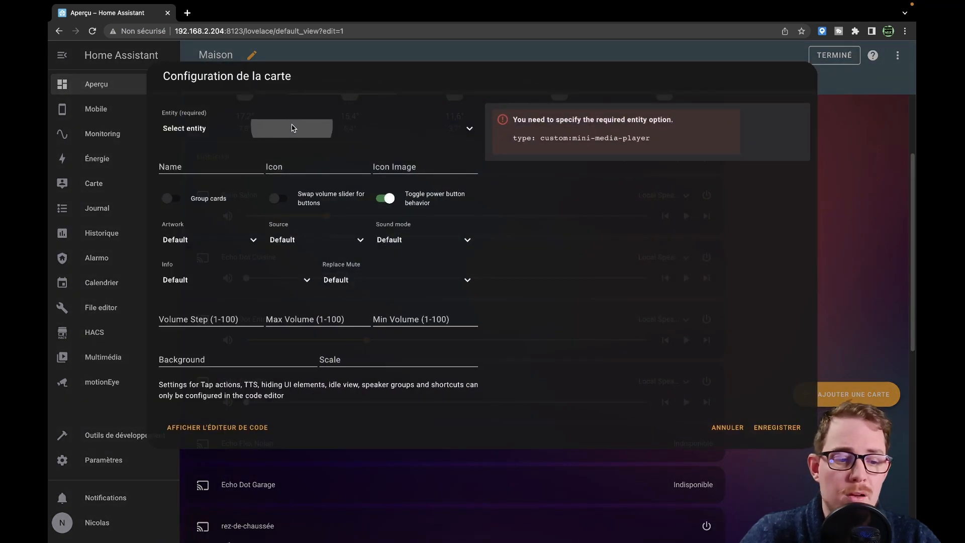
{"action": "left_click", "coordinate": [293, 128]}
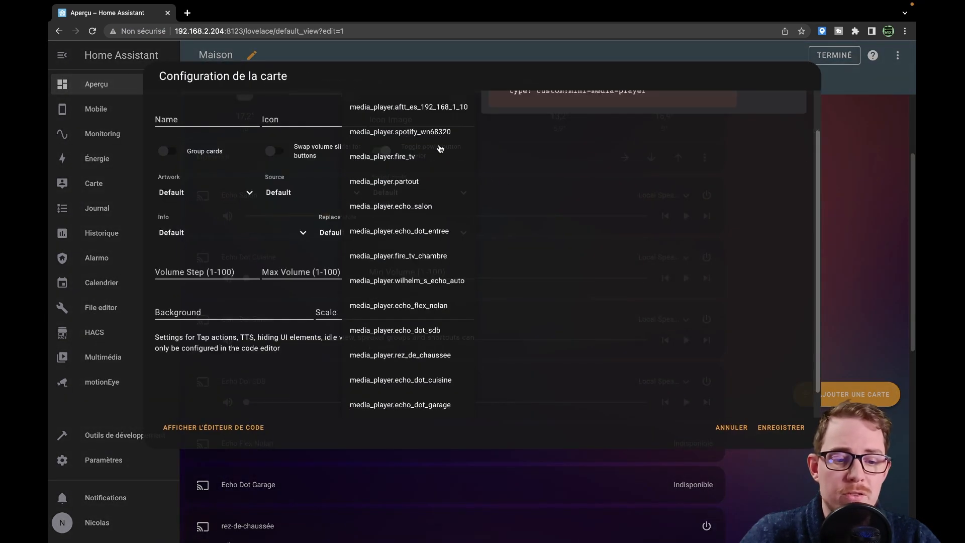
{"action": "left_click", "coordinate": [430, 239]}
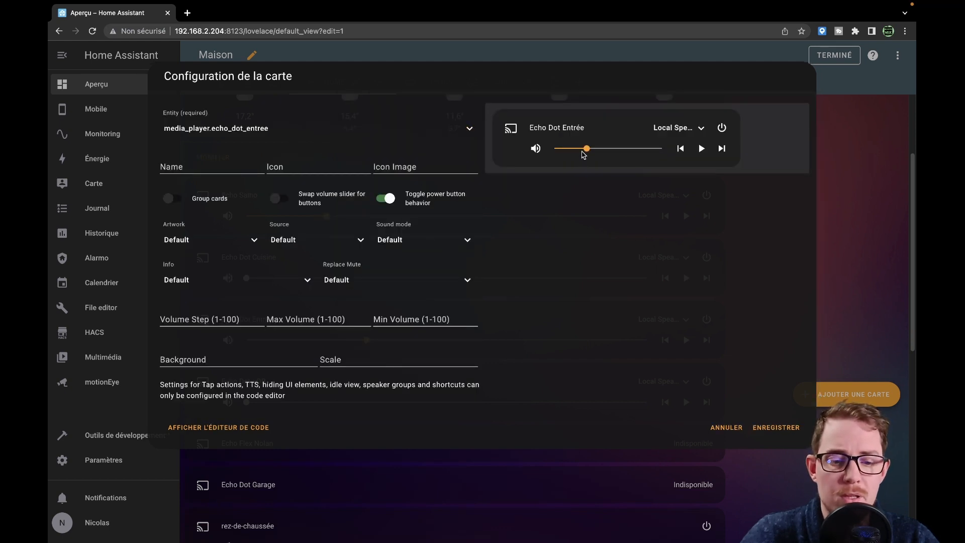
{"action": "left_click_drag", "start_coordinate": [583, 155], "coordinate": [564, 156]}
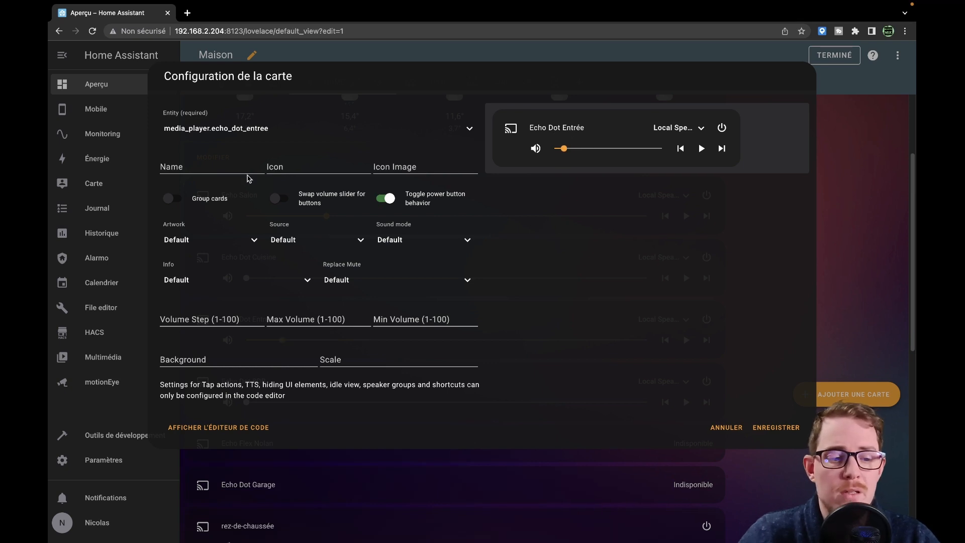
Step: Name the card Entrée and enable swapping the volume slider for buttons
{"action": "left_click", "coordinate": [233, 169]}
{"action": "type", "text": "Entrée"}
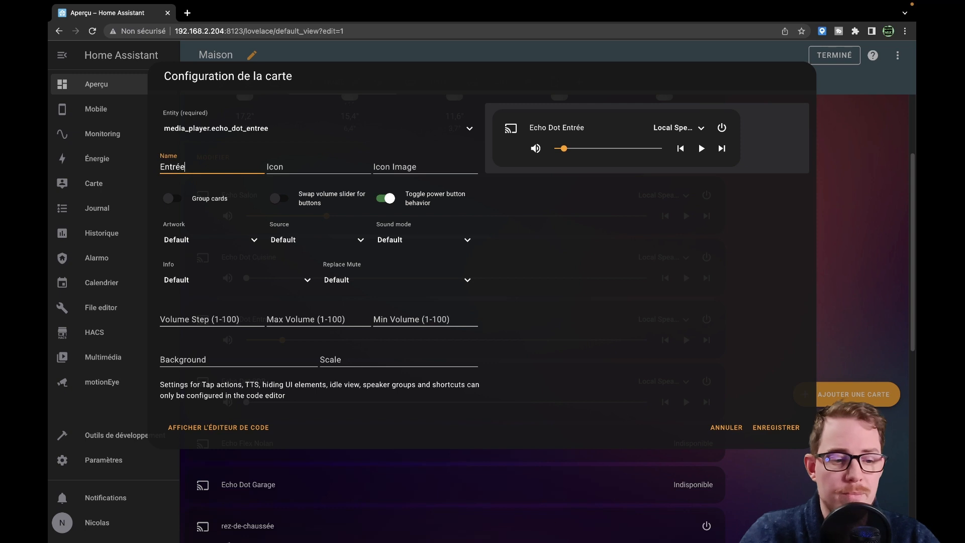
{"action": "left_click", "coordinate": [303, 166]}
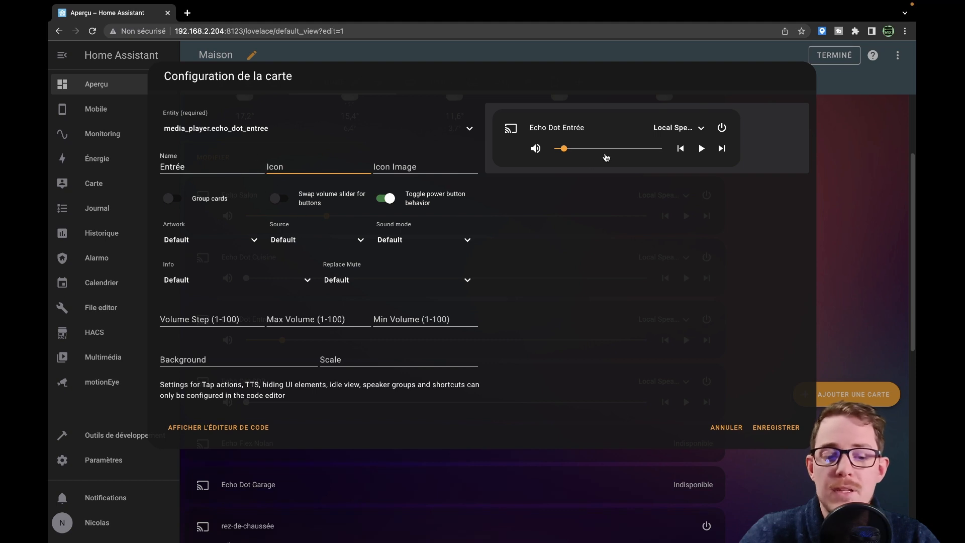
{"action": "left_click", "coordinate": [278, 199]}
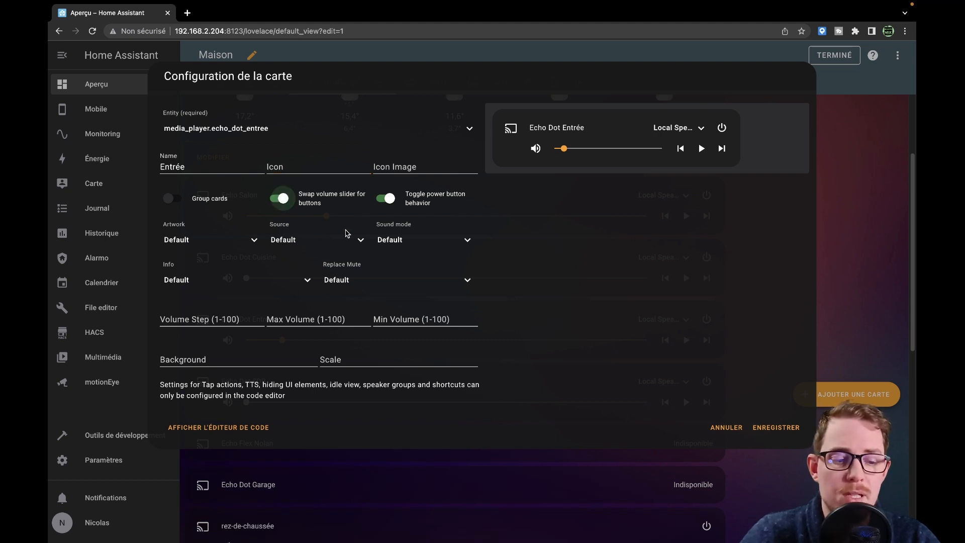
Step: Set the card's artwork to cover
{"action": "left_click", "coordinate": [210, 242]}
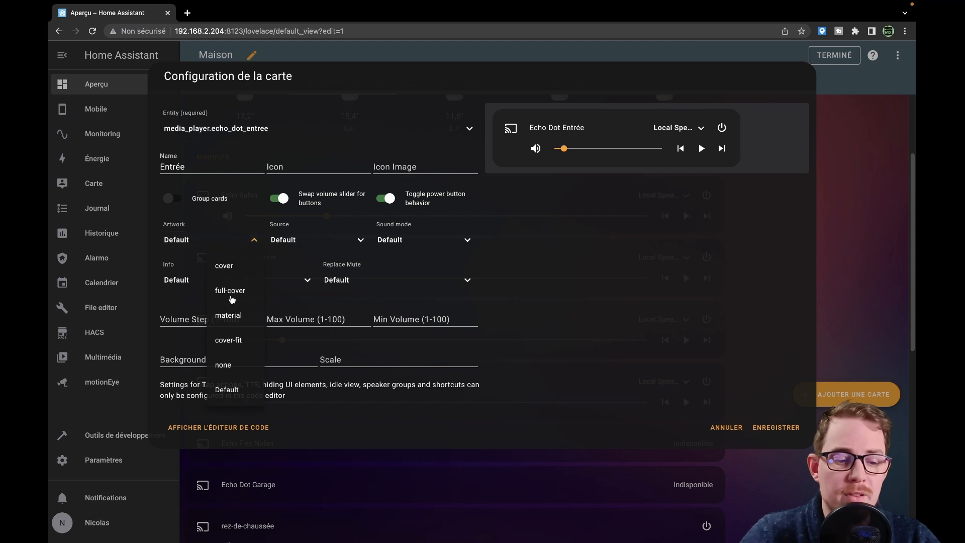
{"action": "left_click", "coordinate": [224, 265]}
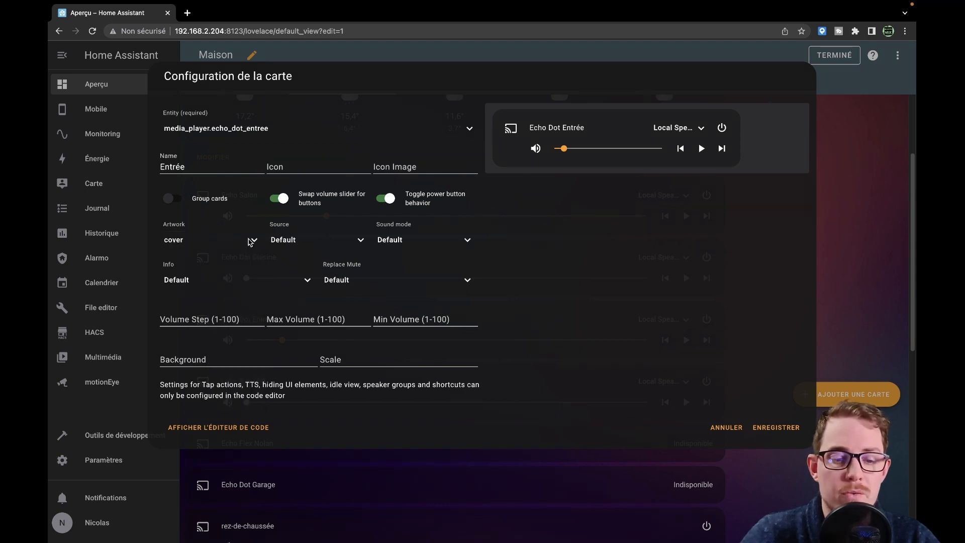
{"action": "left_click", "coordinate": [234, 240]}
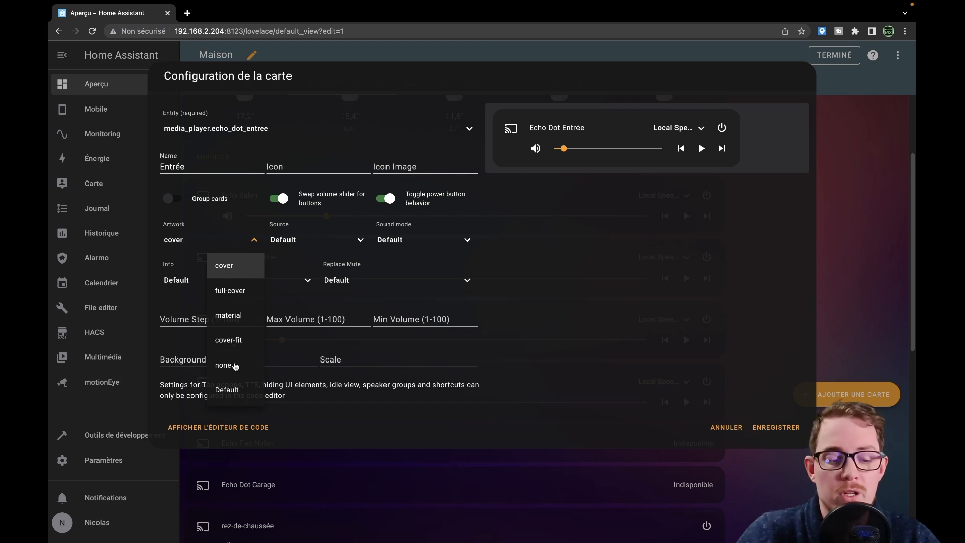
{"action": "left_click", "coordinate": [243, 265]}
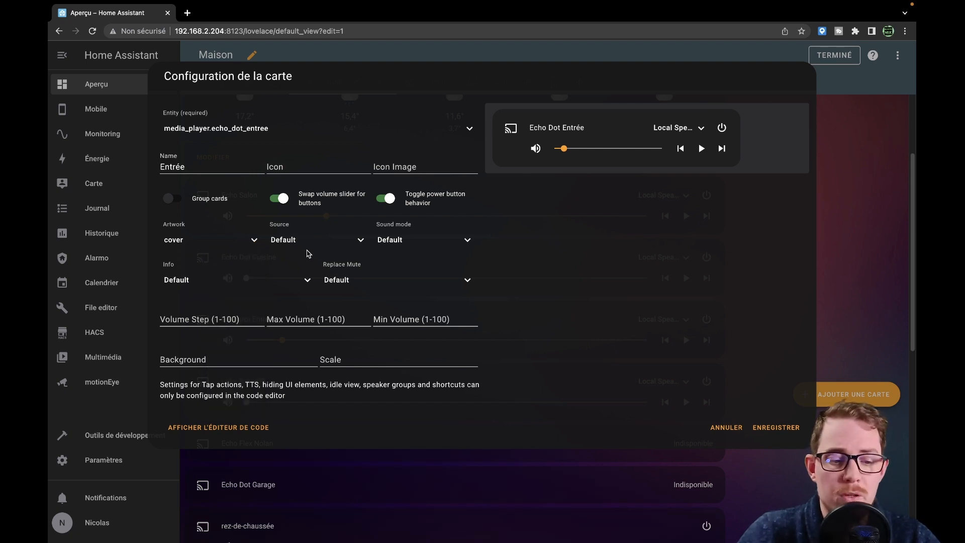
Step: Check the source list in the card preview and set the card's source display to icon
{"action": "left_click", "coordinate": [329, 246]}
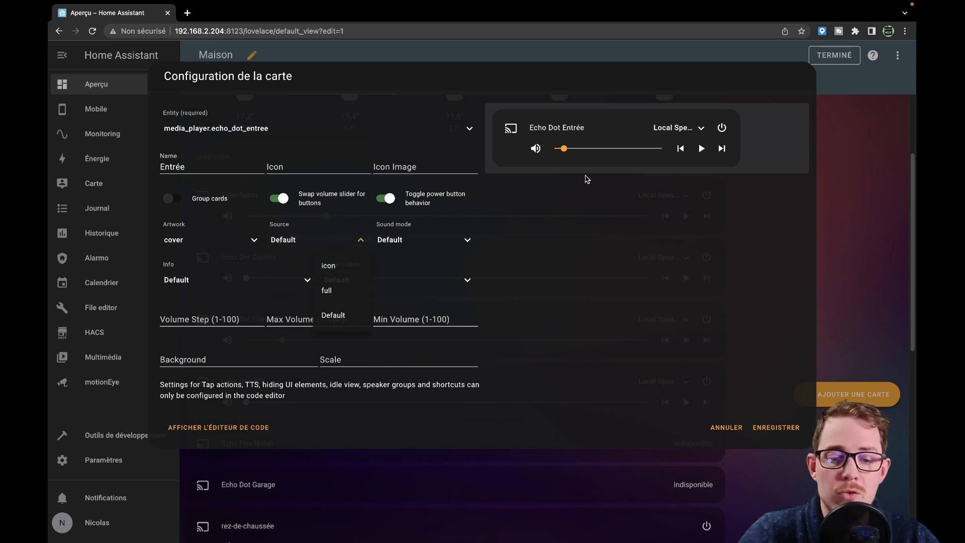
{"action": "left_click", "coordinate": [672, 130]}
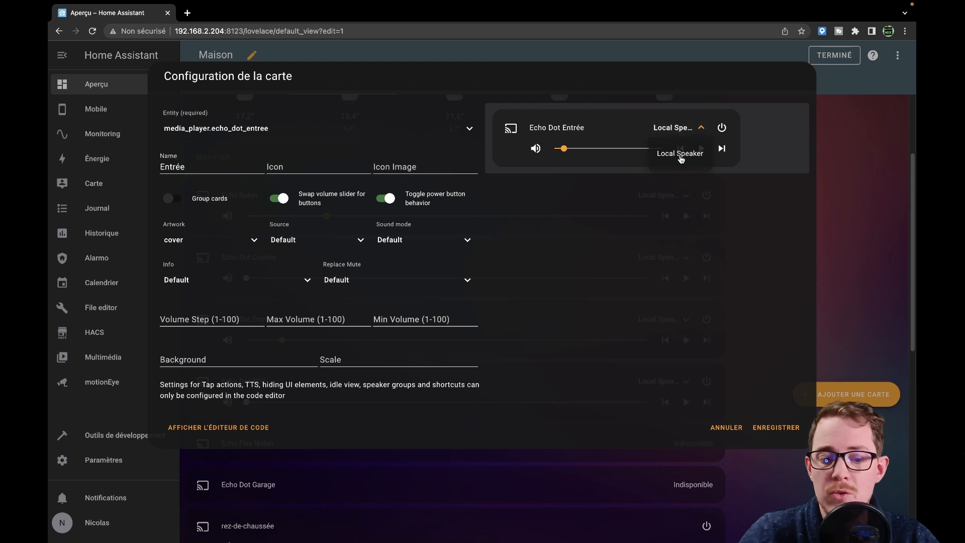
{"action": "left_click", "coordinate": [632, 263]}
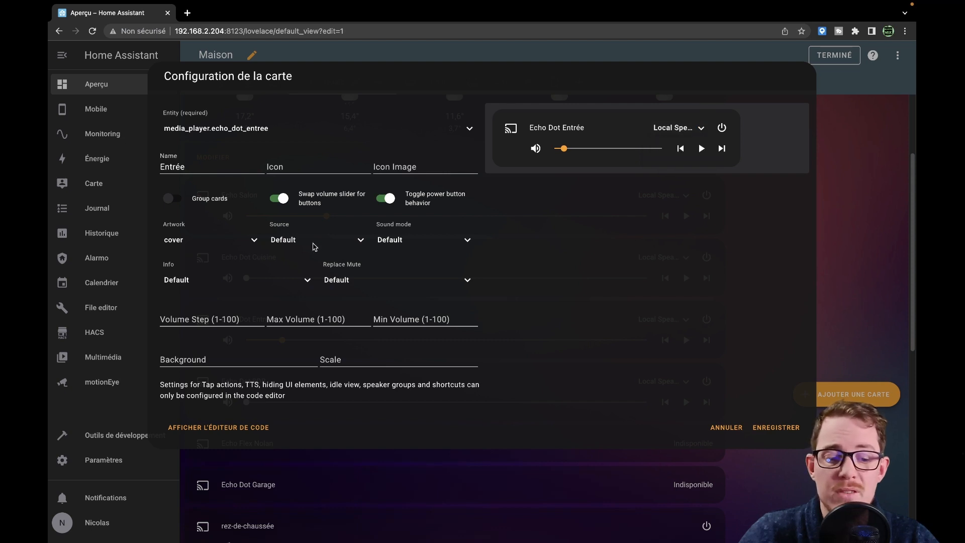
{"action": "left_click", "coordinate": [363, 240]}
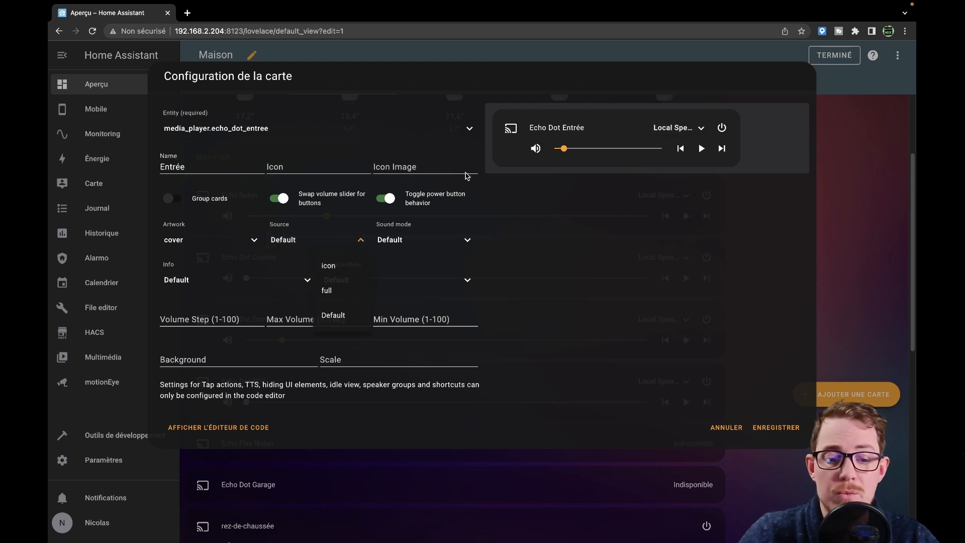
{"action": "left_click", "coordinate": [342, 268]}
{"action": "left_click", "coordinate": [316, 240]}
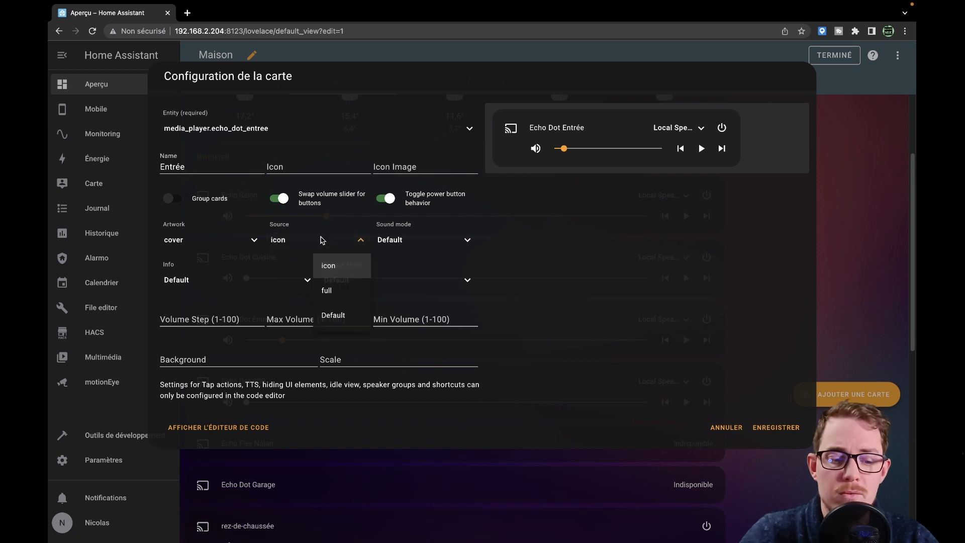
{"action": "left_click", "coordinate": [322, 240]}
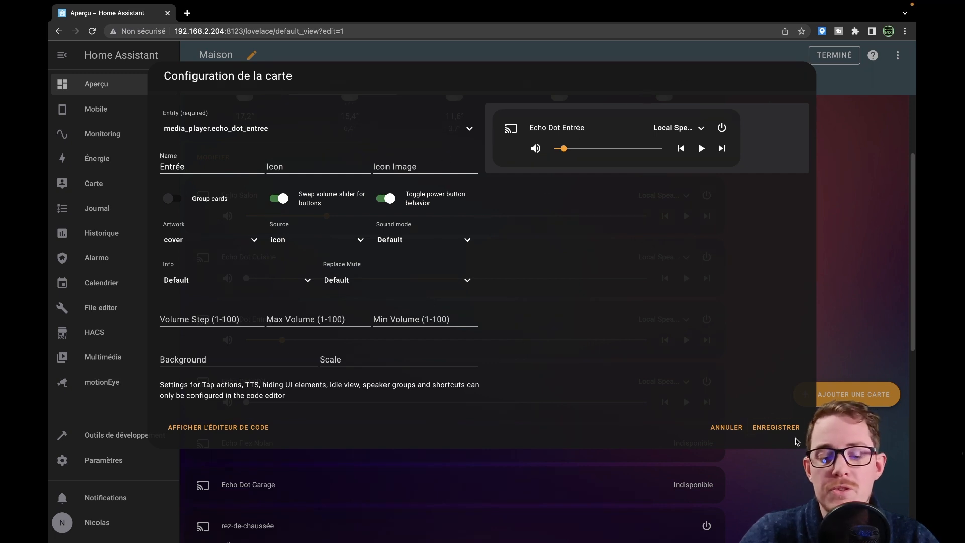
Step: Check the sound mode options and set the card's info display to scroll
{"action": "left_click", "coordinate": [422, 241]}
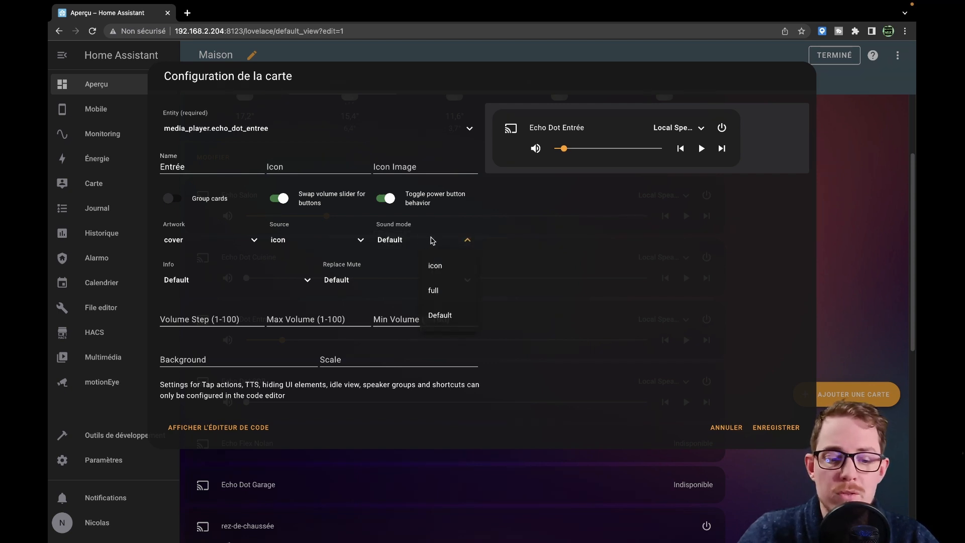
{"action": "left_click", "coordinate": [435, 240]}
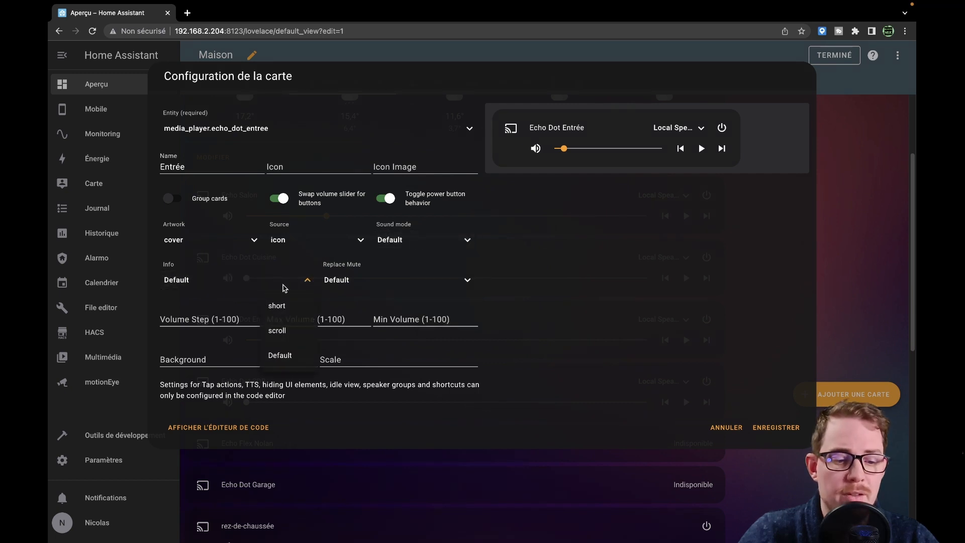
{"action": "left_click", "coordinate": [278, 332]}
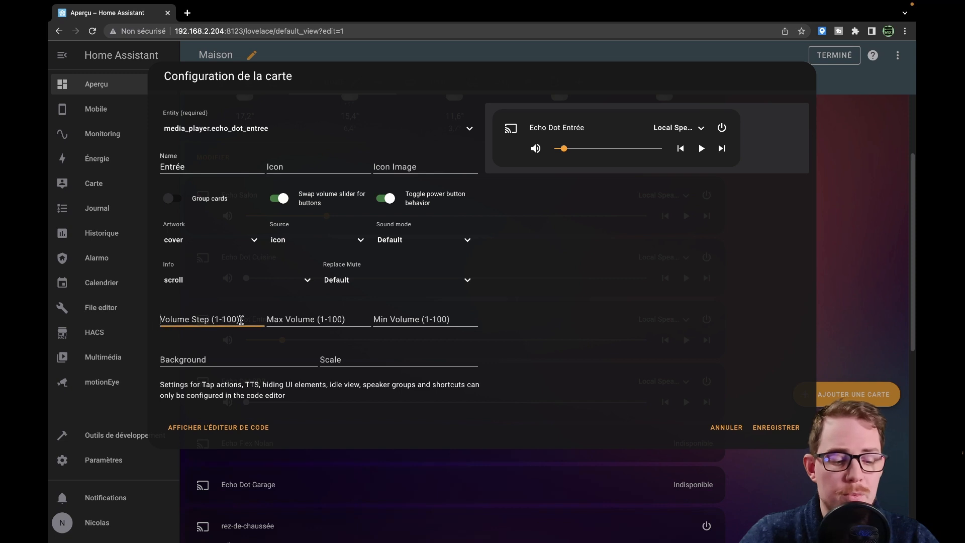
Step: Set the card's volume step to 10 and save the card
{"action": "left_click", "coordinate": [224, 316]}
{"action": "type", "text": "10"}
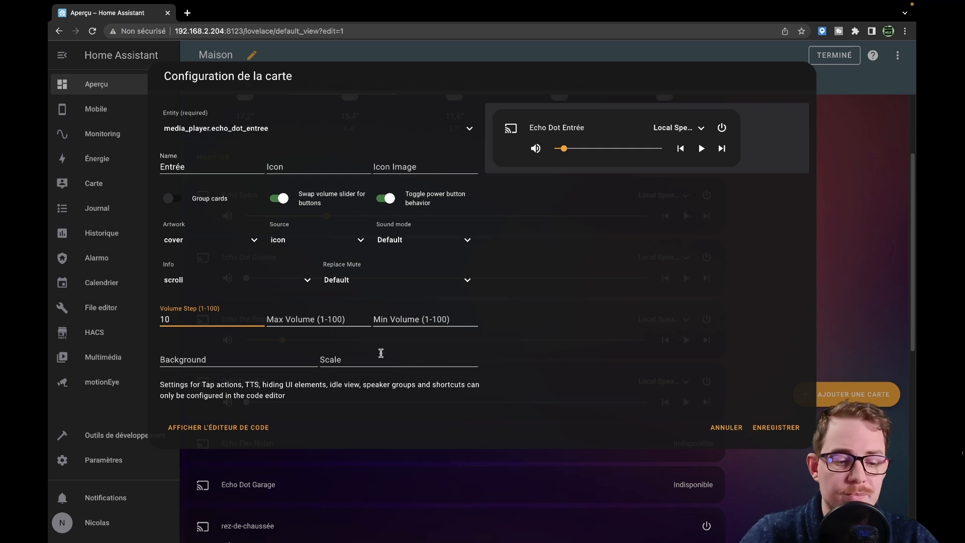
{"action": "left_click", "coordinate": [786, 431]}
Step: Move the new Entrée card up to the first position of the HOME view, above the badges and weather card
{"action": "scroll", "coordinate": [788, 412], "scroll_direction": "down", "scroll_amount": 12}
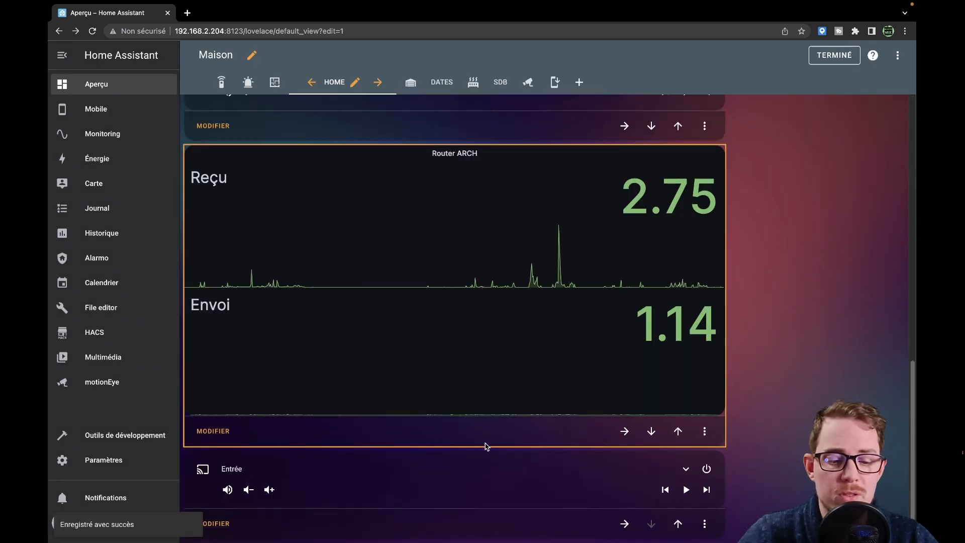
{"action": "left_click", "coordinate": [678, 524]}
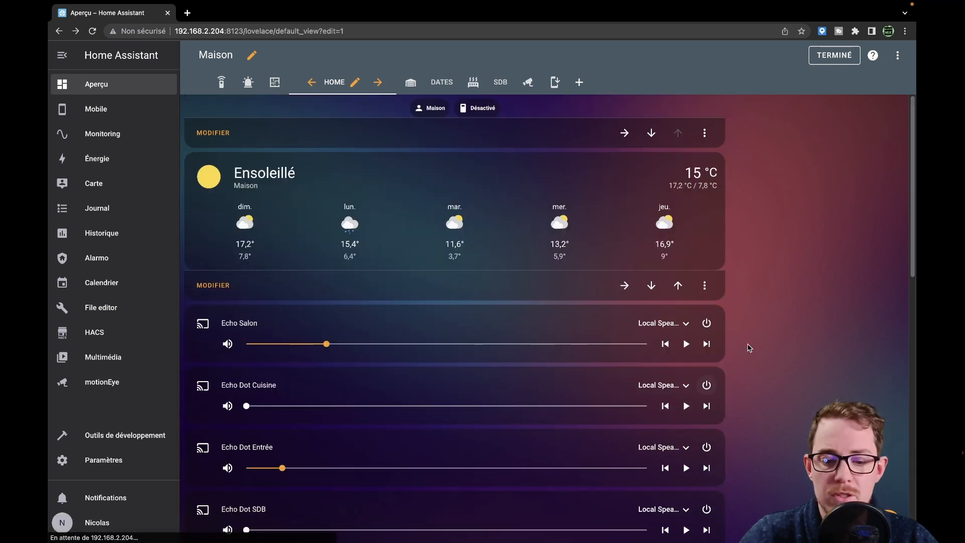
{"action": "scroll", "coordinate": [749, 347], "scroll_direction": "down", "scroll_amount": 10}
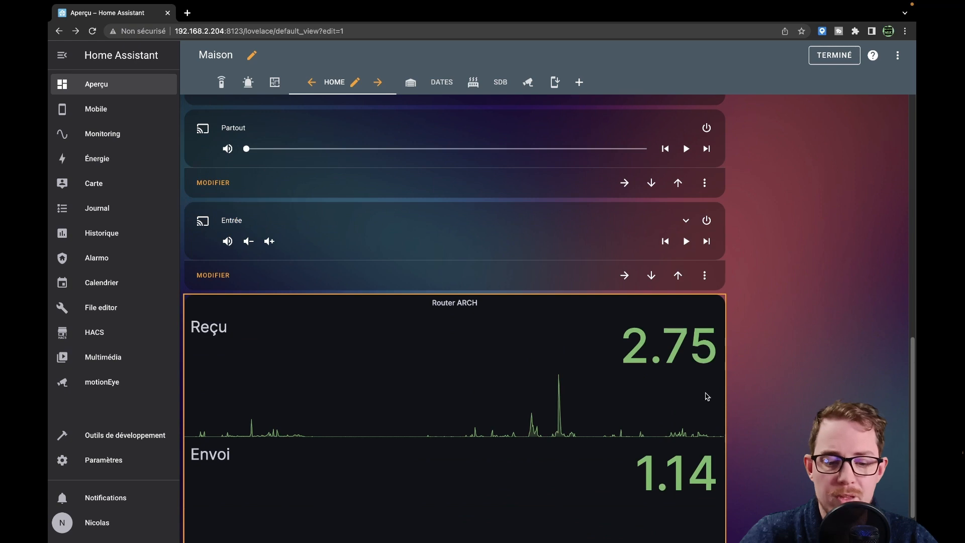
{"action": "scroll", "coordinate": [708, 396], "scroll_direction": "down", "scroll_amount": 1}
{"action": "left_click", "coordinate": [679, 218]}
{"action": "scroll", "coordinate": [705, 345], "scroll_direction": "down", "scroll_amount": 9}
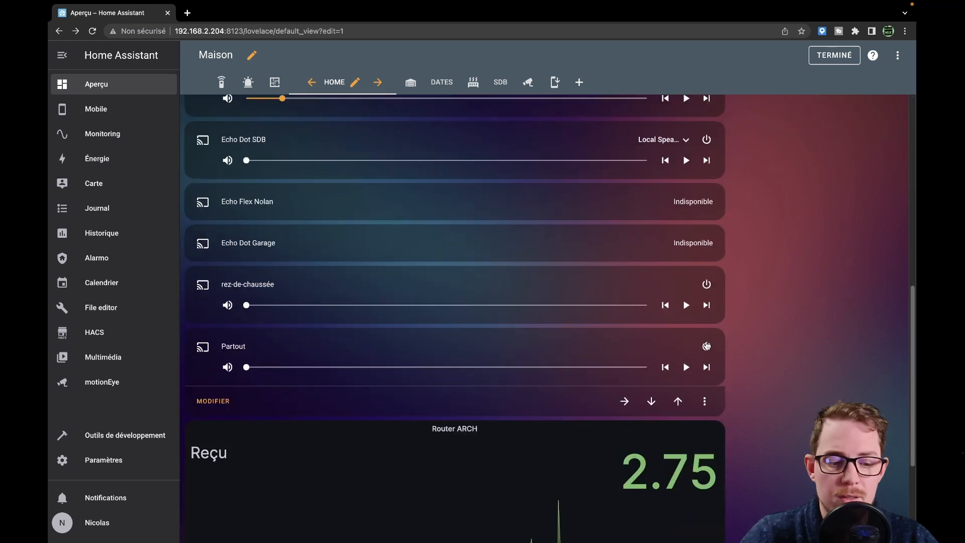
{"action": "scroll", "coordinate": [707, 345], "scroll_direction": "up", "scroll_amount": 10}
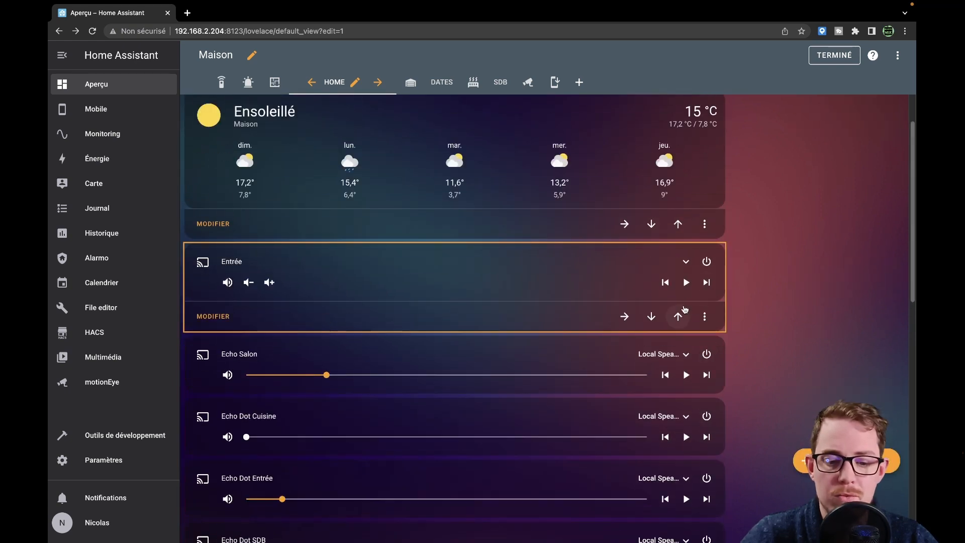
{"action": "left_click", "coordinate": [678, 316]}
{"action": "left_click", "coordinate": [678, 225]}
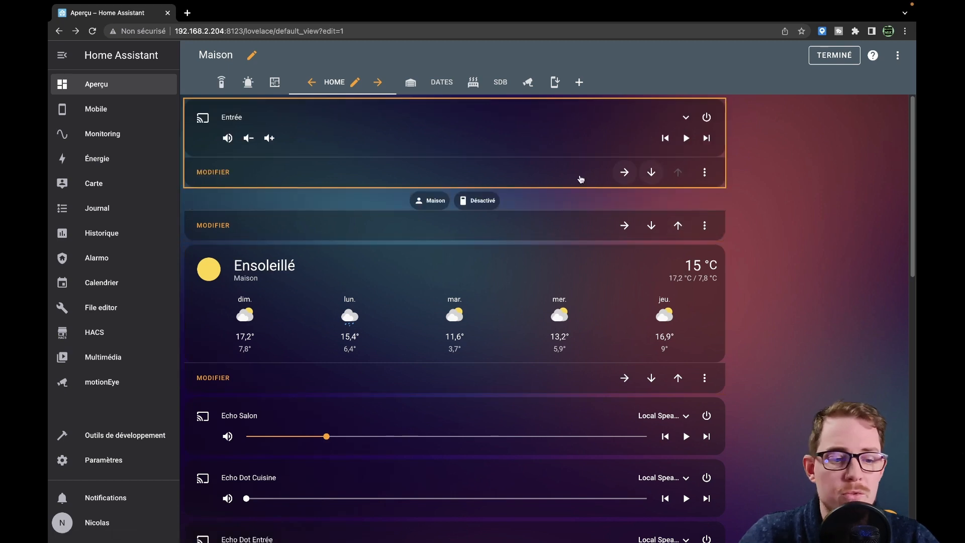
Step: Open the Entrée card's configuration in the code editor, ready to add a line after volume_step
{"action": "left_click", "coordinate": [214, 172]}
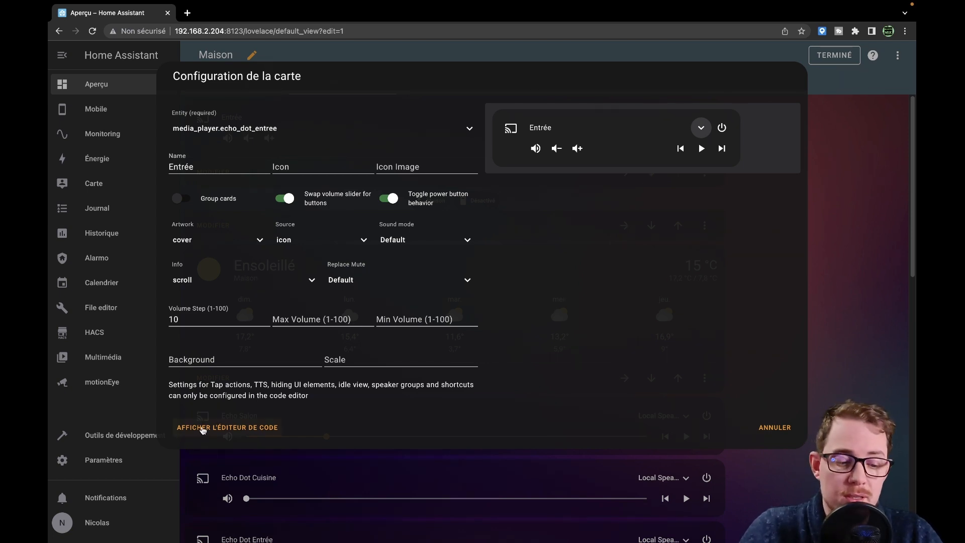
{"action": "left_click", "coordinate": [212, 429]}
{"action": "left_click", "coordinate": [375, 201]}
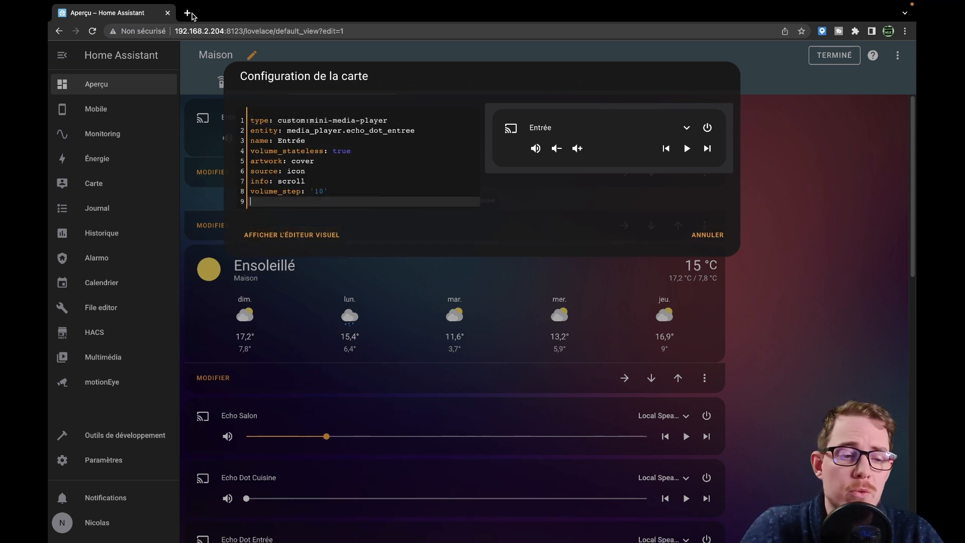
Step: Open Home Assistant at 192.168.2.204 in a new browser tab and go to HACS
{"action": "left_click", "coordinate": [190, 14]}
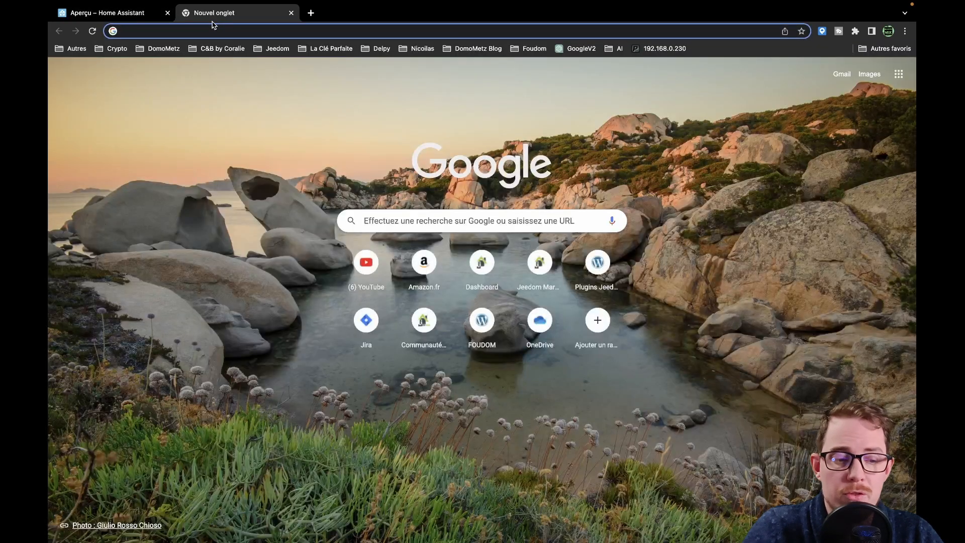
{"action": "type", "text": "192.168.2."}
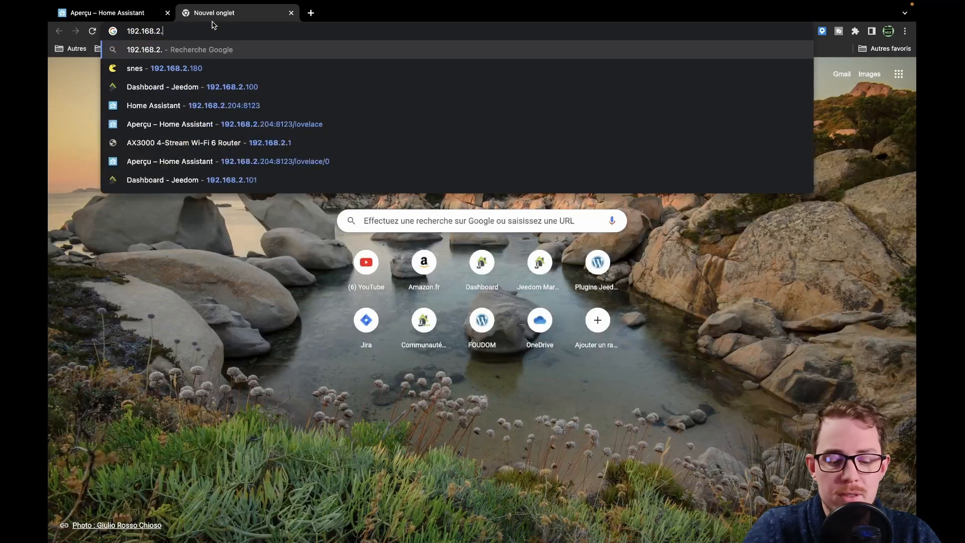
{"action": "type", "text": "204"}
{"action": "key", "text": "Return"}
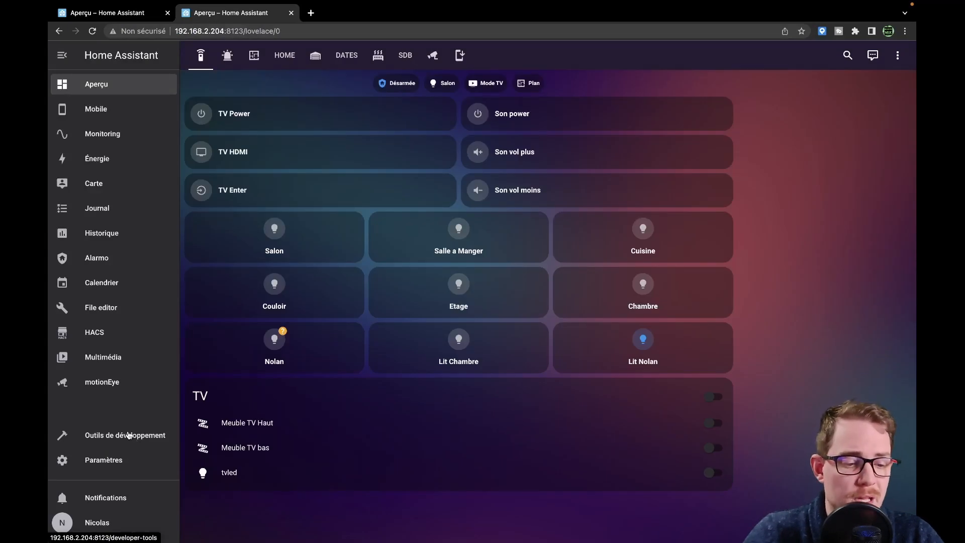
{"action": "left_click", "coordinate": [115, 338]}
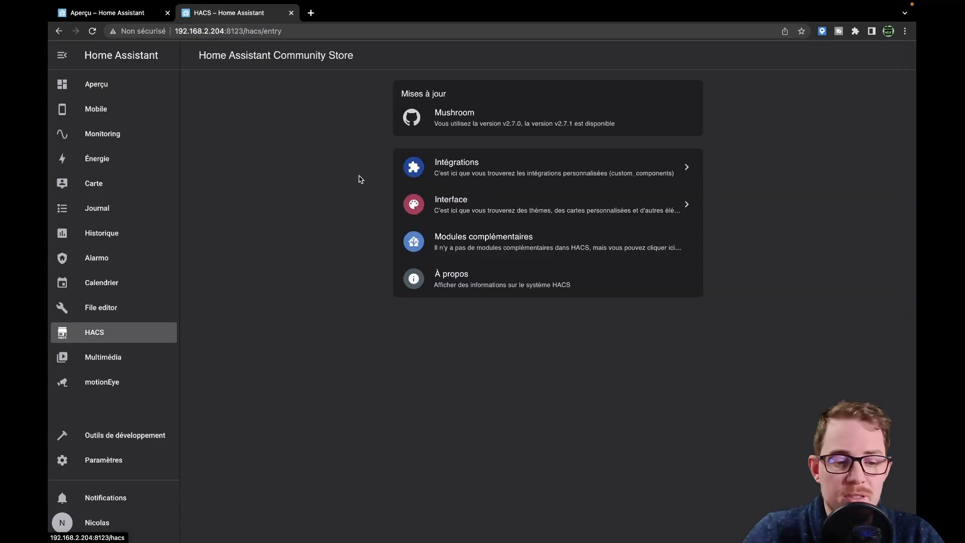
Step: Search the HACS integrations for "mini"
{"action": "left_click", "coordinate": [477, 168]}
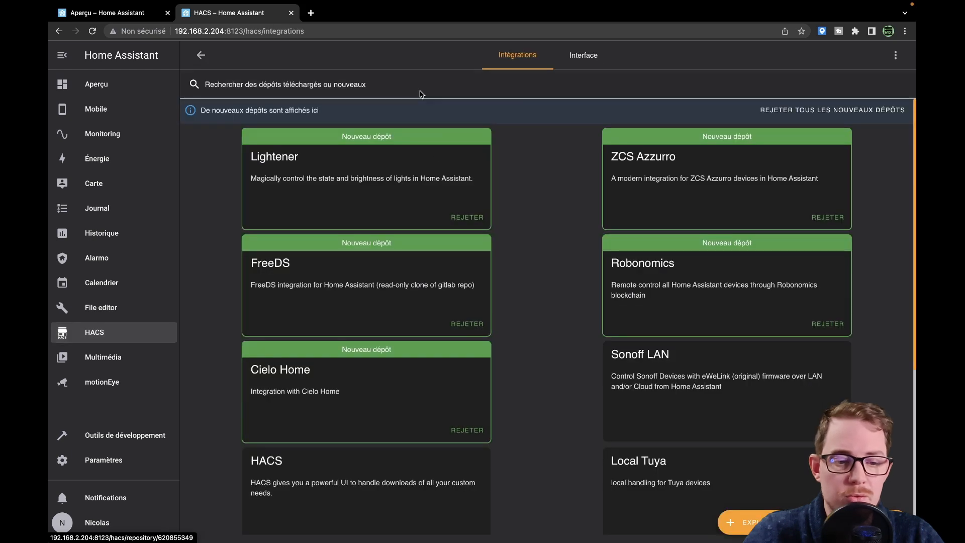
{"action": "left_click", "coordinate": [281, 84]}
{"action": "type", "text": "min"}
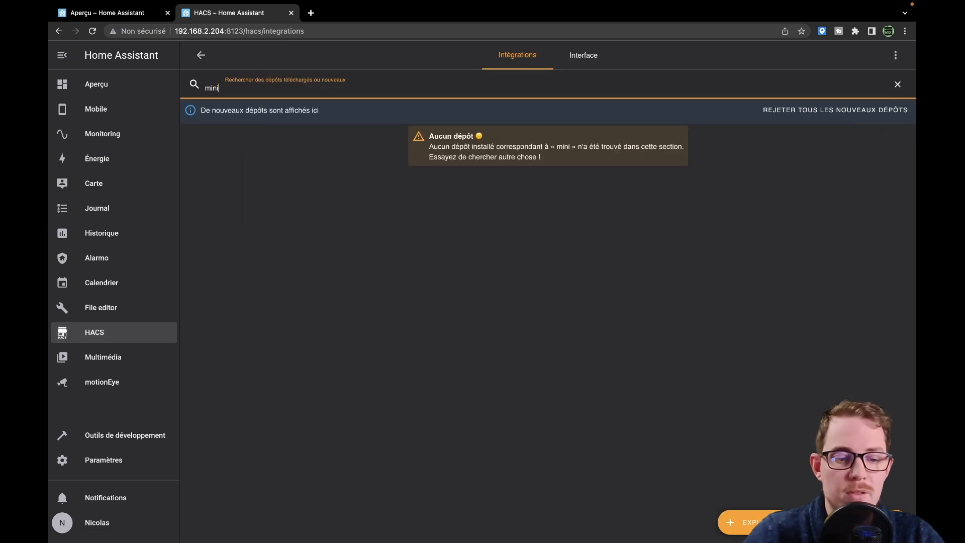
{"action": "key", "text": "BackSpace"}
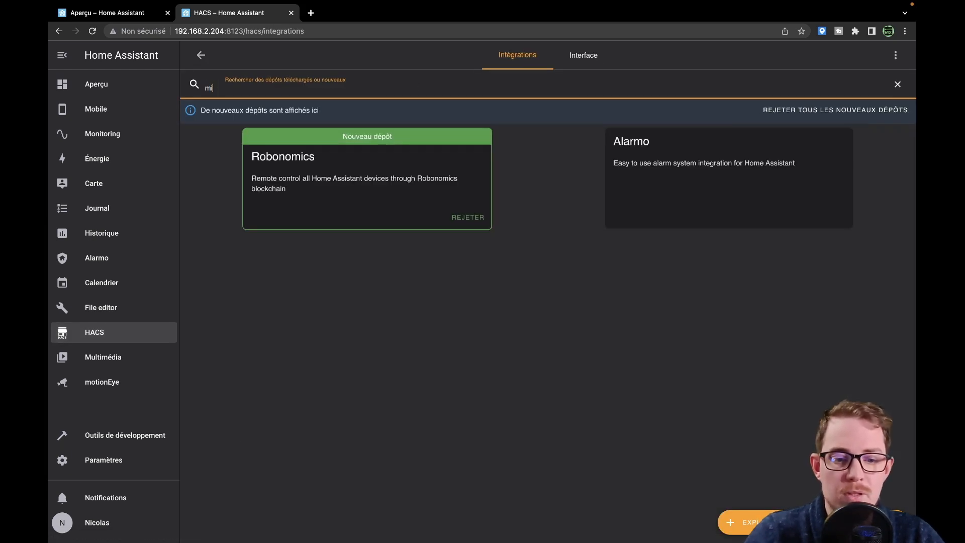
Step: Search the HACS interface repositories for "mini" and open the Mini Media Player page
{"action": "left_click", "coordinate": [579, 56]}
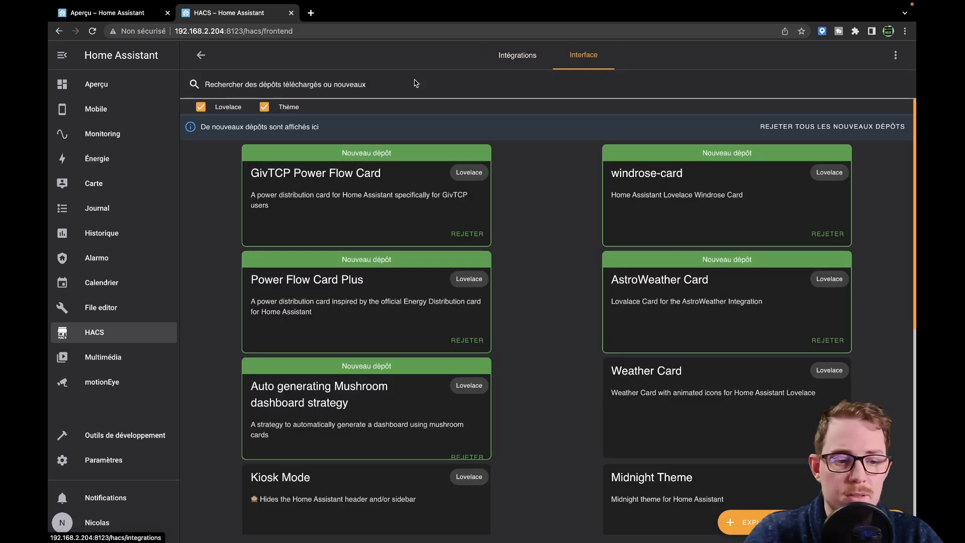
{"action": "type", "text": "mini"}
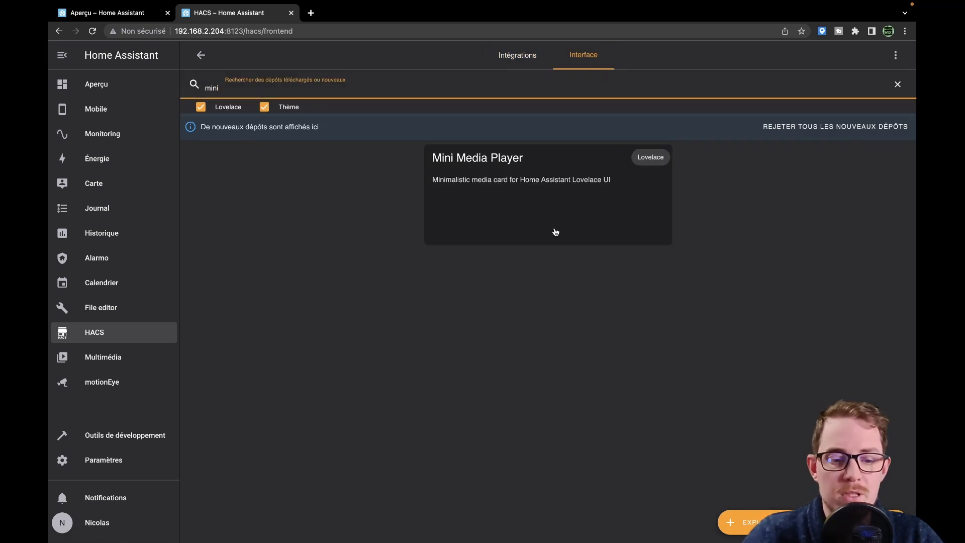
{"action": "left_click", "coordinate": [556, 232]}
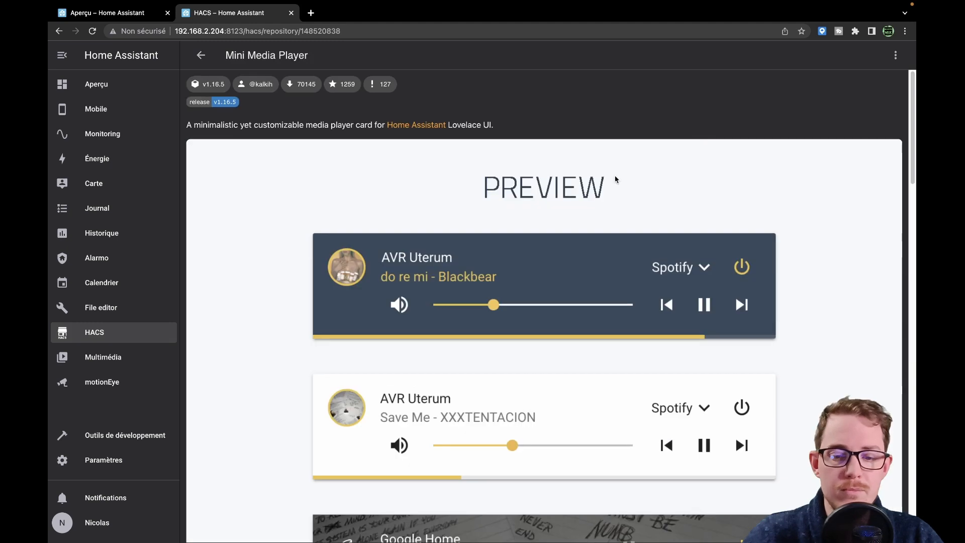
Step: Open the Mini Media Player repository on GitHub and close the HACS browser tab
{"action": "left_click", "coordinate": [902, 63]}
{"action": "left_click", "coordinate": [797, 80]}
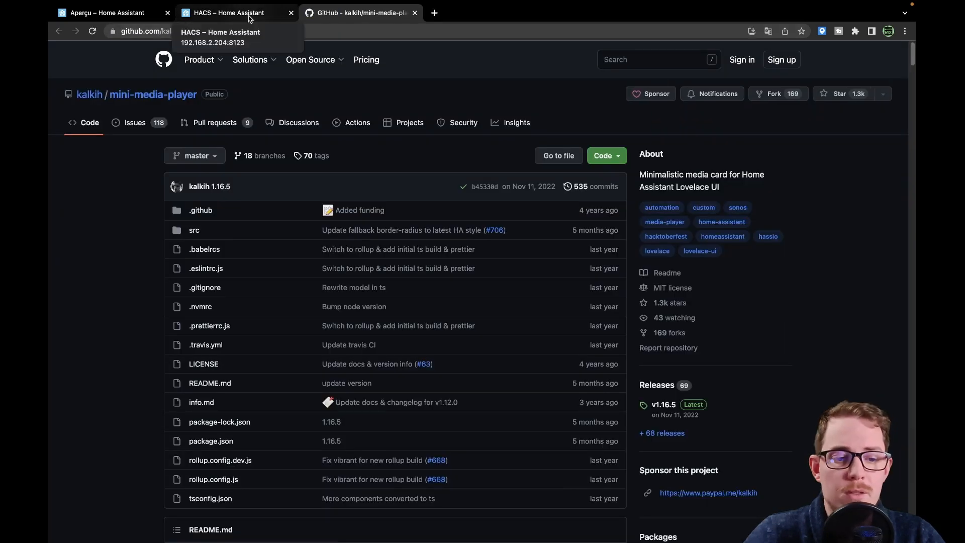
{"action": "left_click", "coordinate": [295, 15]}
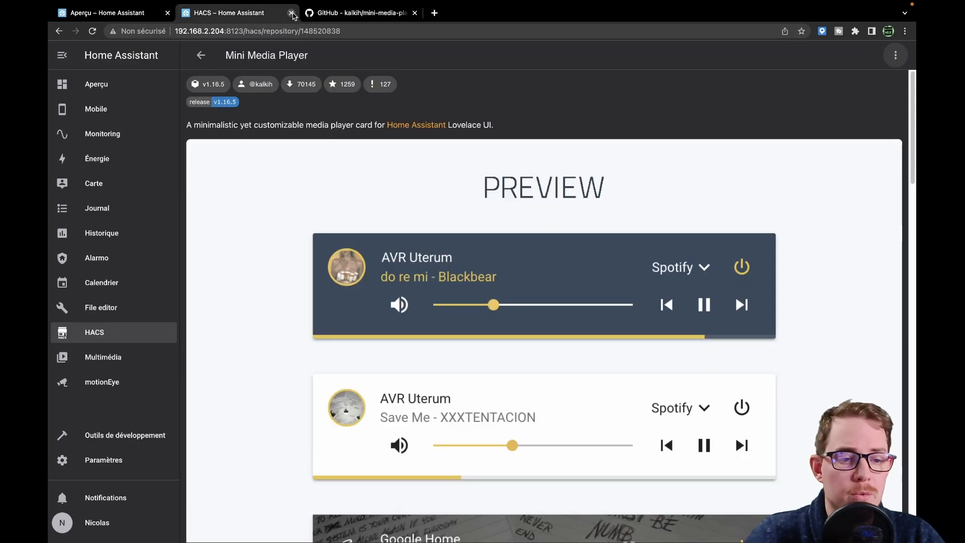
{"action": "left_click", "coordinate": [295, 15]}
Step: Examine the README's card, shortcut and action options and the hide object table, highlighting the Hide object heading
{"action": "scroll", "coordinate": [351, 251], "scroll_direction": "down", "scroll_amount": 10}
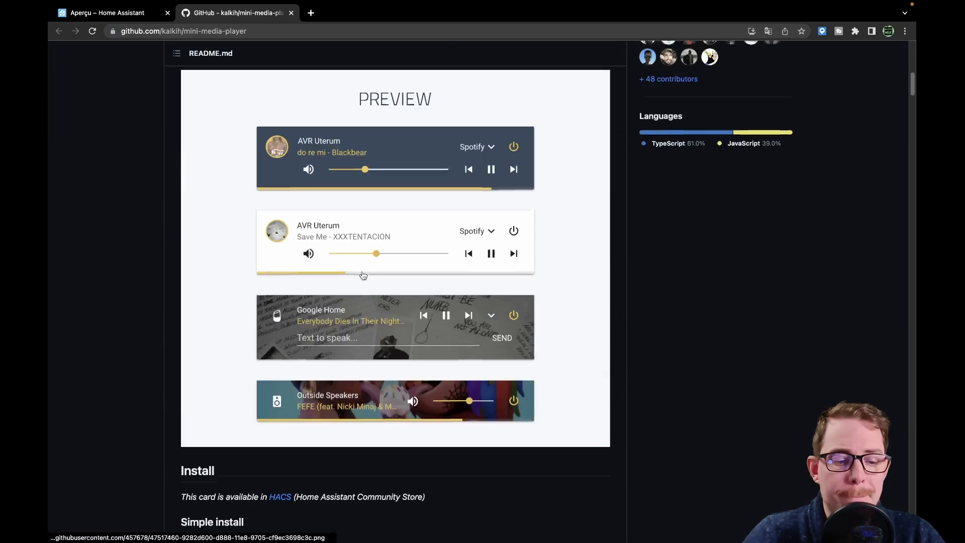
{"action": "scroll", "coordinate": [363, 275], "scroll_direction": "down", "scroll_amount": 20}
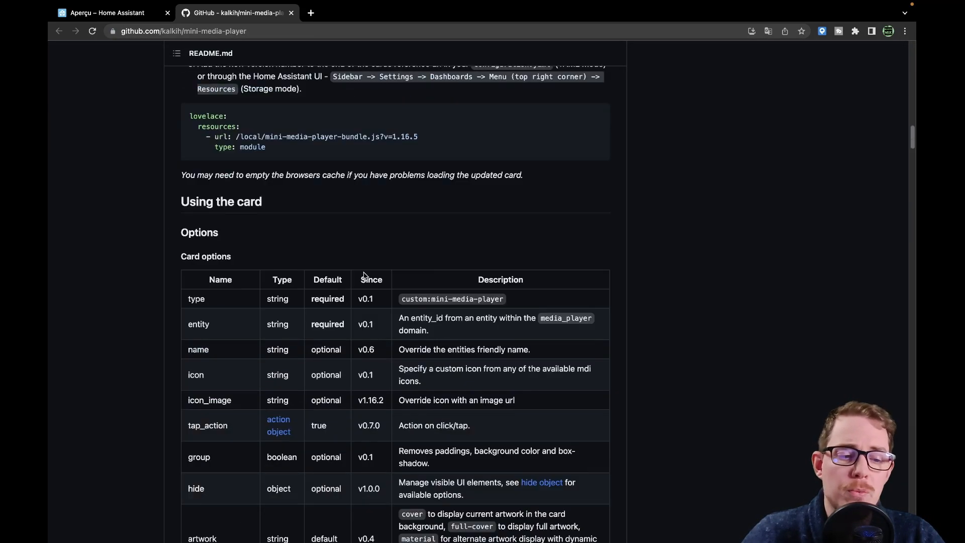
{"action": "scroll", "coordinate": [364, 275], "scroll_direction": "down", "scroll_amount": 20}
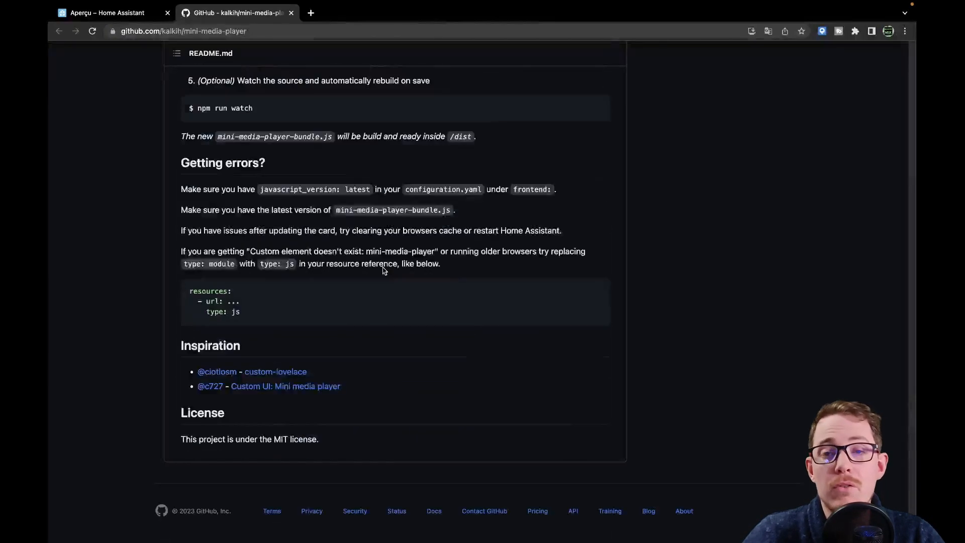
{"action": "scroll", "coordinate": [383, 271], "scroll_direction": "up", "scroll_amount": 15}
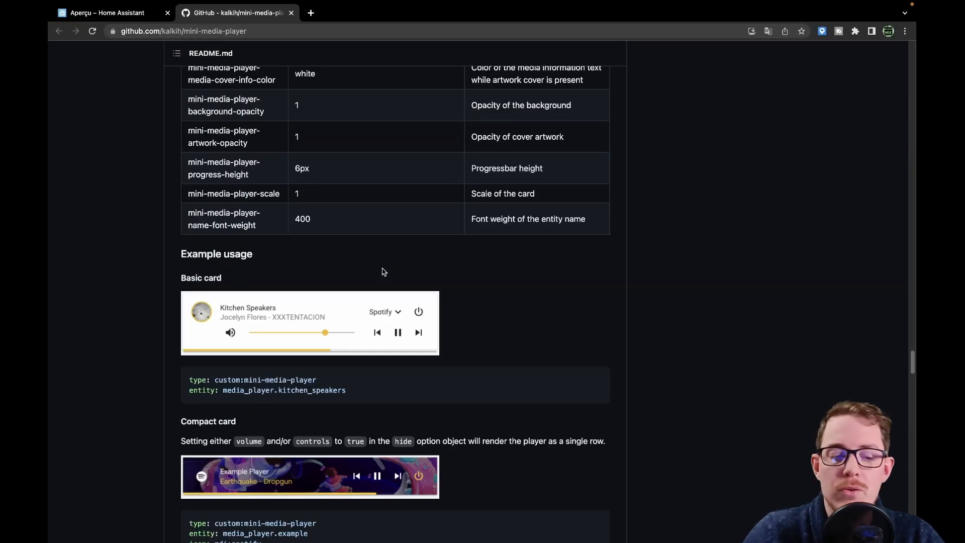
{"action": "scroll", "coordinate": [383, 272], "scroll_direction": "up", "scroll_amount": 8}
{"action": "scroll", "coordinate": [382, 268], "scroll_direction": "up", "scroll_amount": 14}
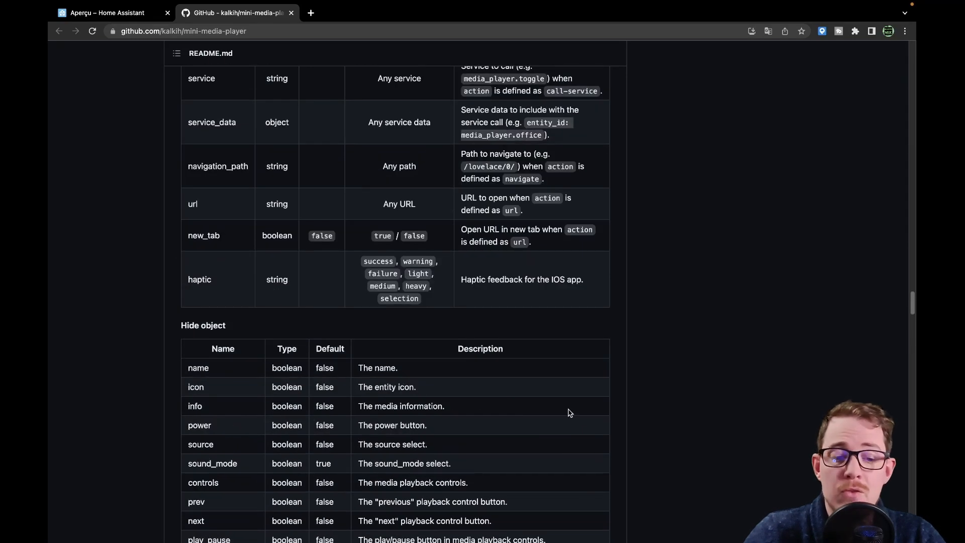
{"action": "scroll", "coordinate": [568, 411], "scroll_direction": "down", "scroll_amount": 4}
{"action": "scroll", "coordinate": [237, 267], "scroll_direction": "down", "scroll_amount": 4}
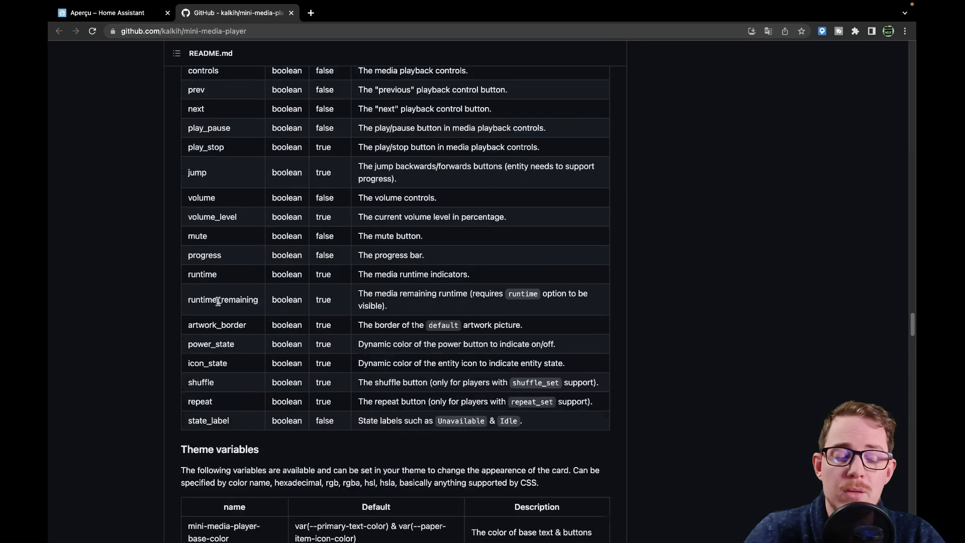
{"action": "scroll", "coordinate": [391, 317], "scroll_direction": "up", "scroll_amount": 10}
{"action": "scroll", "coordinate": [392, 314], "scroll_direction": "up", "scroll_amount": 11}
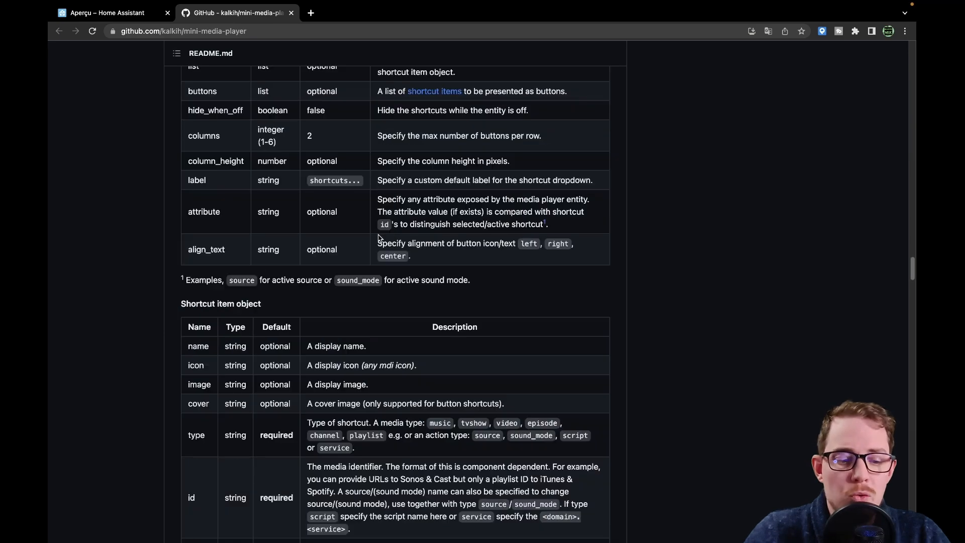
{"action": "scroll", "coordinate": [480, 200], "scroll_direction": "down", "scroll_amount": 4}
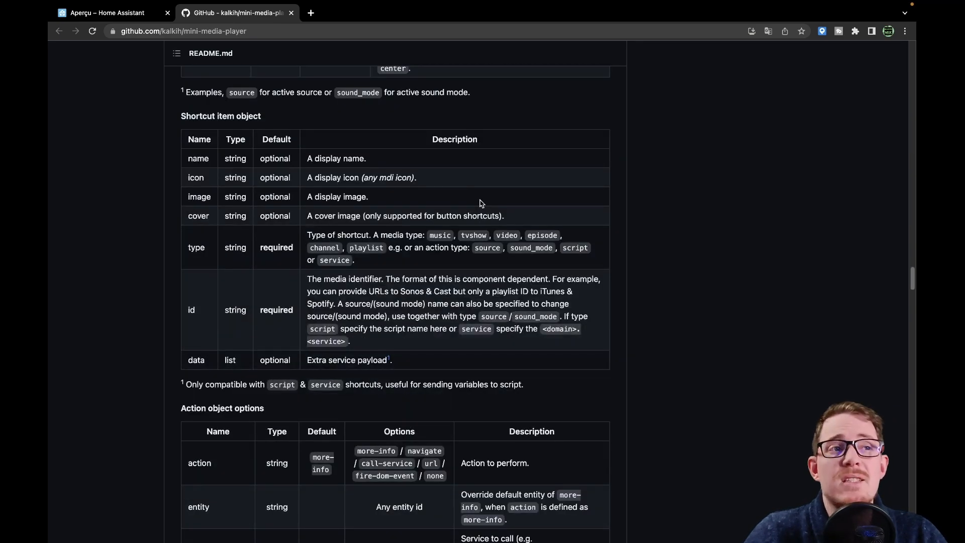
{"action": "scroll", "coordinate": [480, 203], "scroll_direction": "down", "scroll_amount": 4}
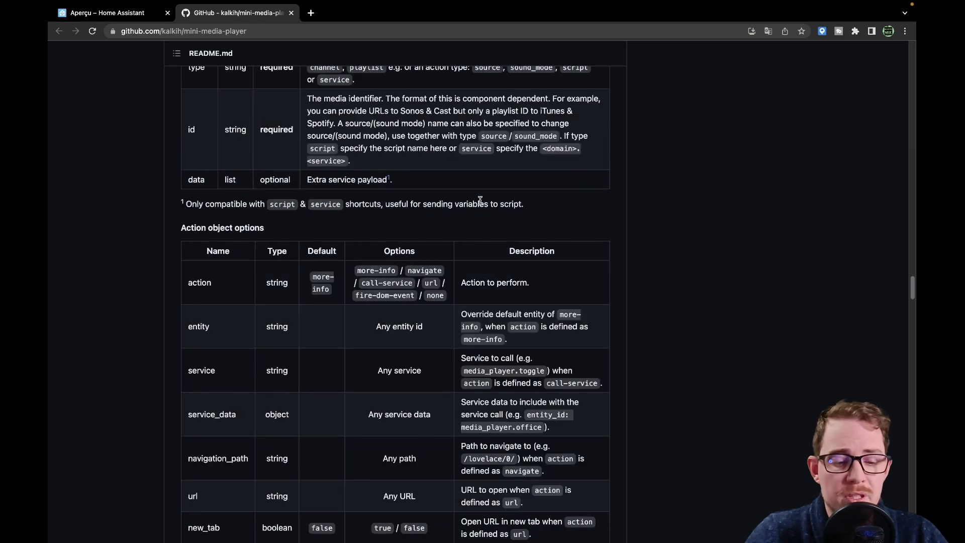
{"action": "scroll", "coordinate": [481, 201], "scroll_direction": "down", "scroll_amount": 9}
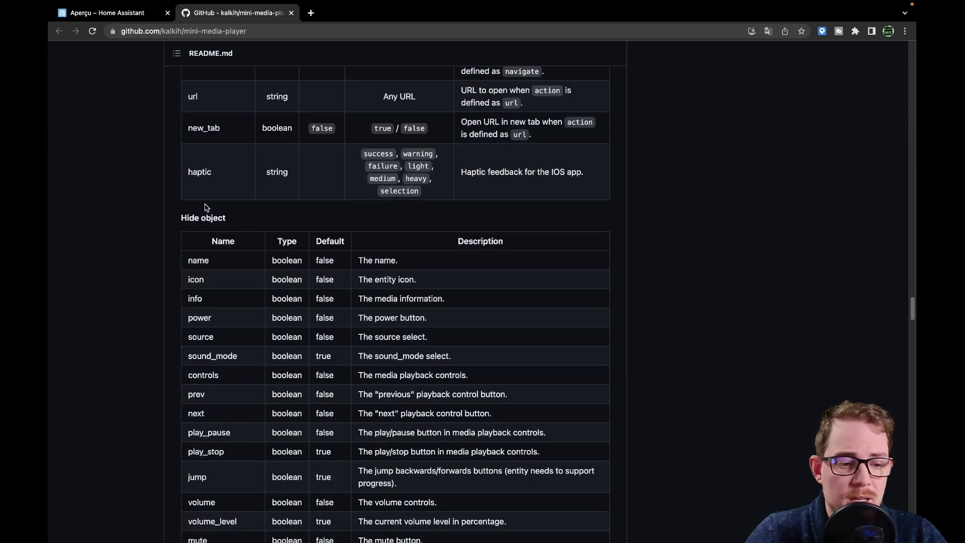
{"action": "left_click_drag", "start_coordinate": [237, 217], "coordinate": [163, 221]}
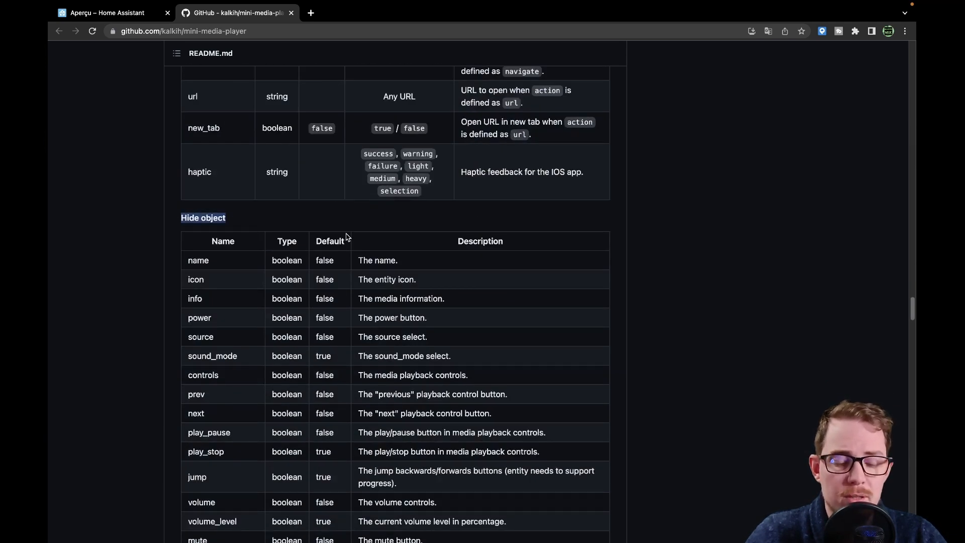
Step: Examine the README's Hide object options, highlighting the name, runtime_remaining and mute entries
{"action": "scroll", "coordinate": [347, 236], "scroll_direction": "down", "scroll_amount": 3}
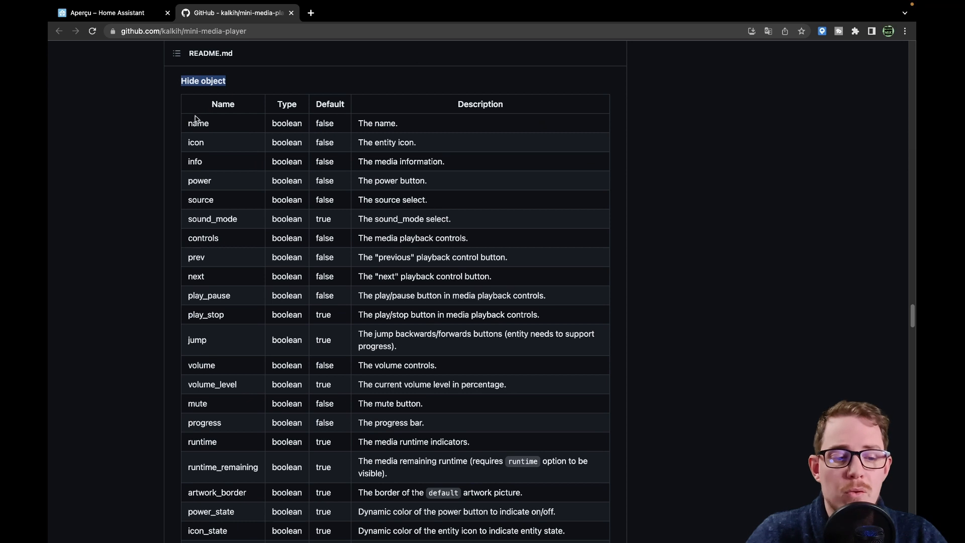
{"action": "double_click", "coordinate": [198, 124]}
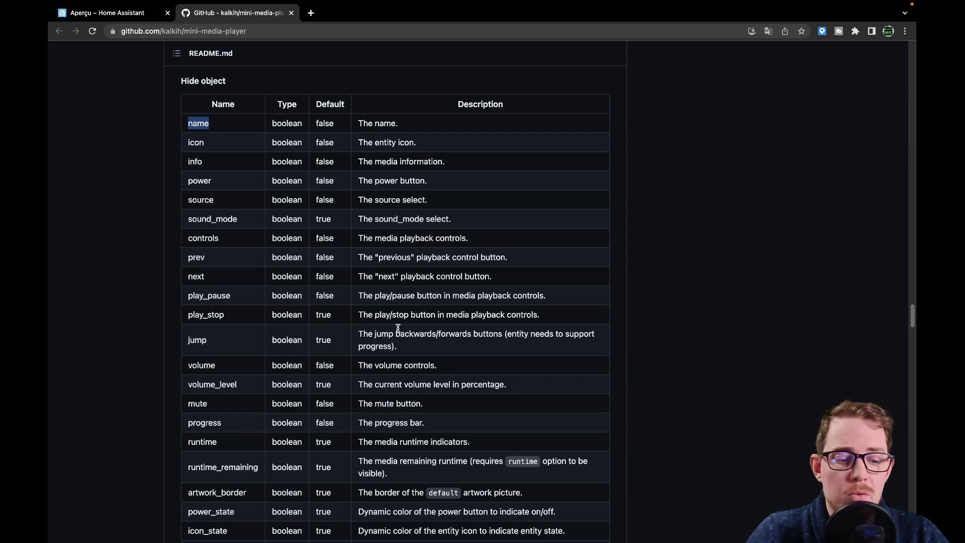
{"action": "scroll", "coordinate": [398, 328], "scroll_direction": "down", "scroll_amount": 1}
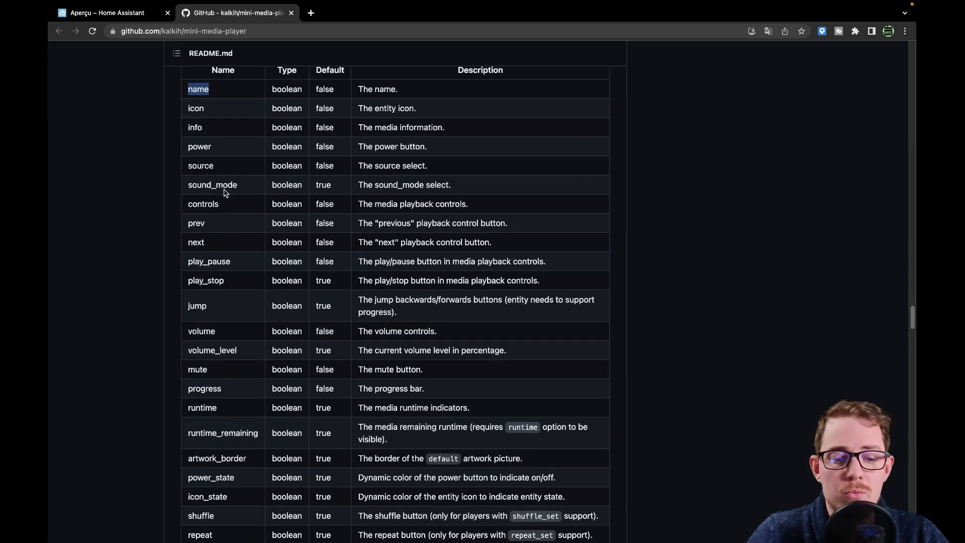
{"action": "scroll", "coordinate": [356, 334], "scroll_direction": "down", "scroll_amount": 3}
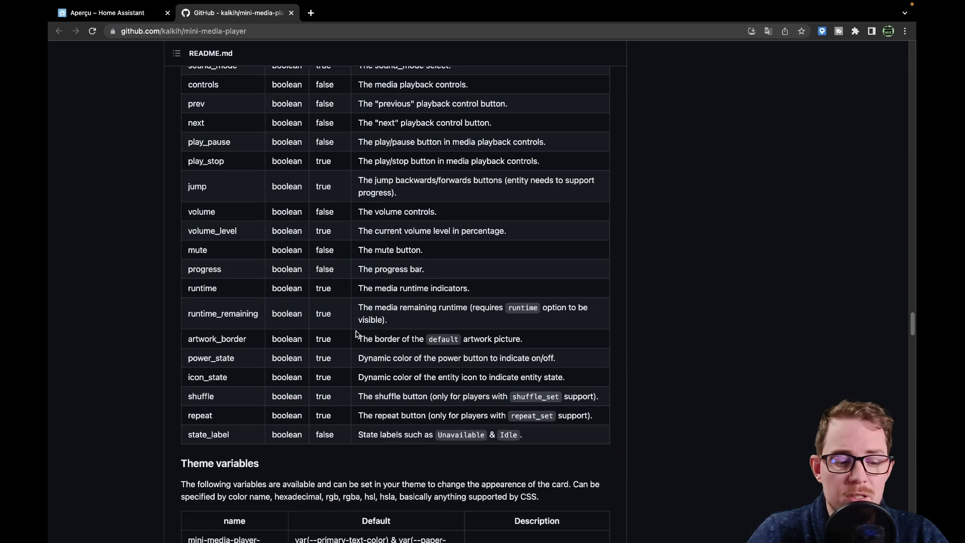
{"action": "scroll", "coordinate": [371, 319], "scroll_direction": "down", "scroll_amount": 1}
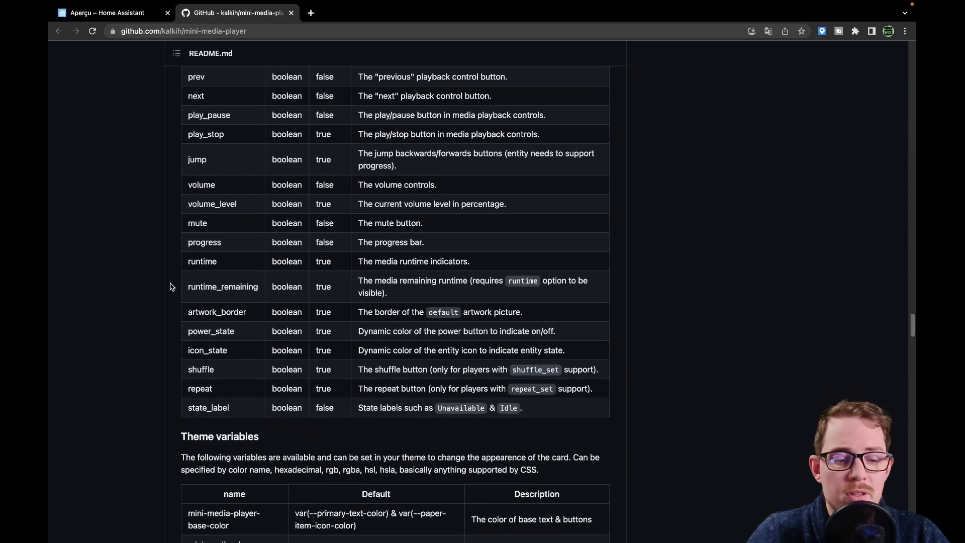
{"action": "double_click", "coordinate": [228, 287]}
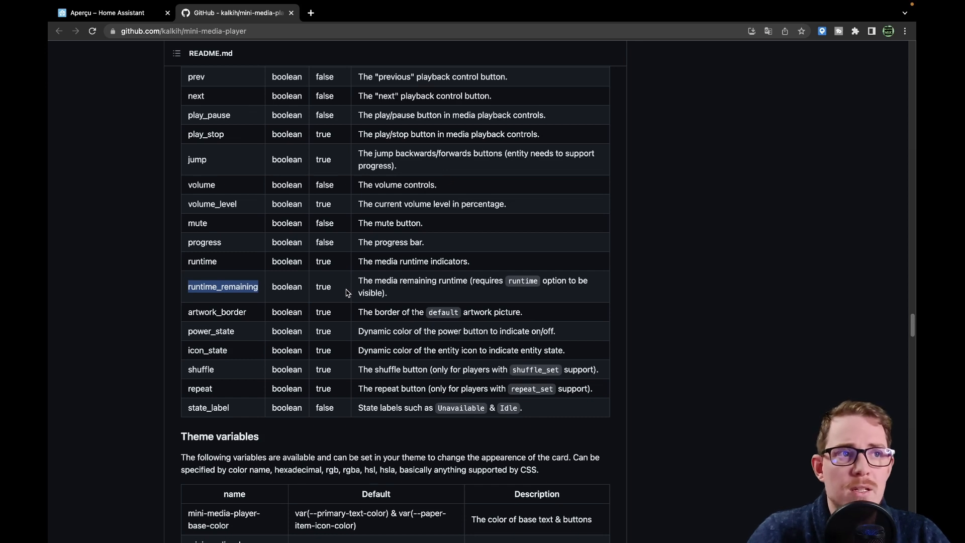
{"action": "scroll", "coordinate": [332, 352], "scroll_direction": "down", "scroll_amount": 1}
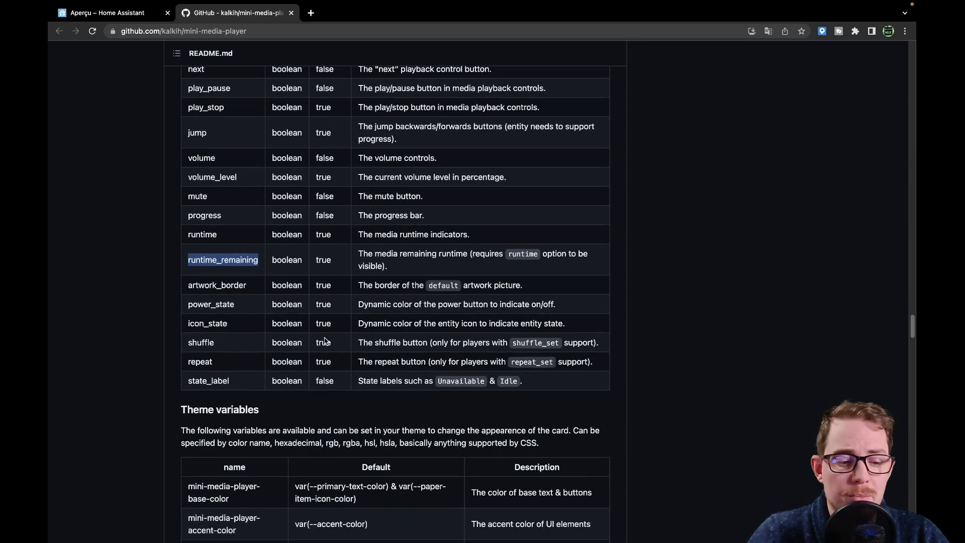
{"action": "left_click", "coordinate": [255, 249]}
{"action": "double_click", "coordinate": [198, 195]}
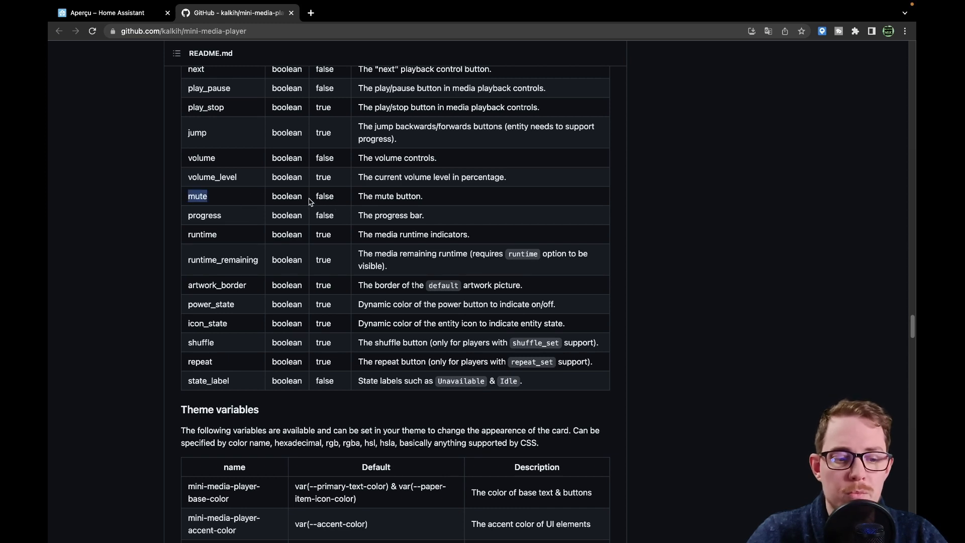
Step: Add a hide block with mute: true to the Entrée card's code in Home Assistant and save the card
{"action": "left_click", "coordinate": [110, 13]}
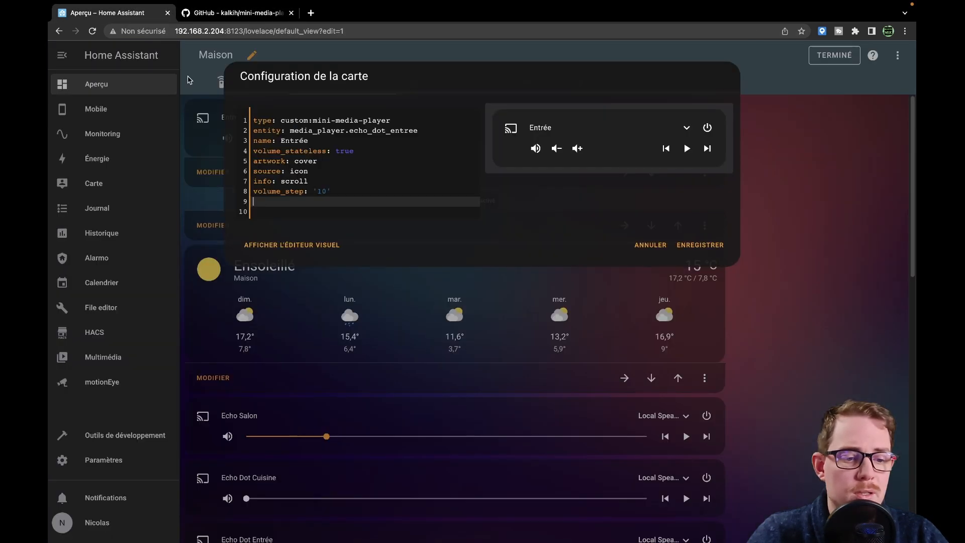
{"action": "type", "text": "hide:"}
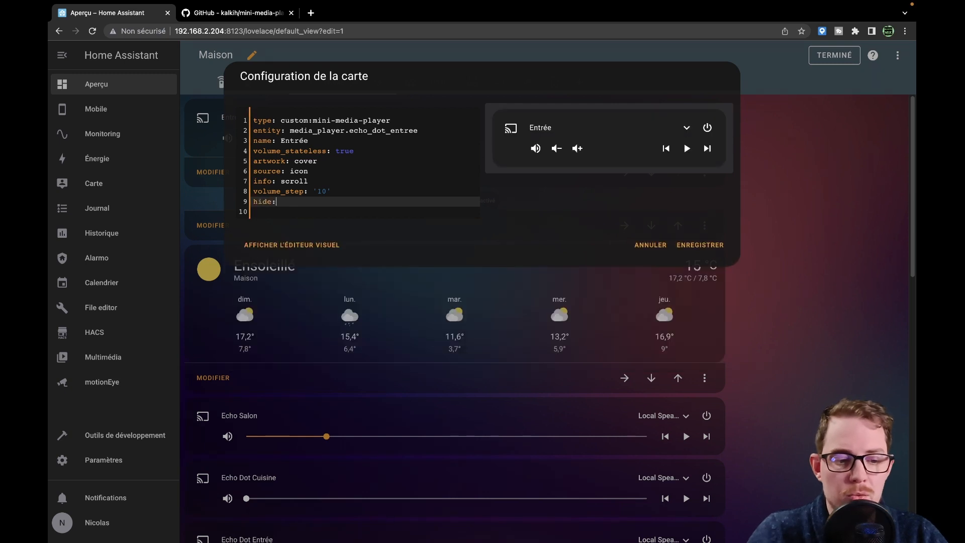
{"action": "key", "text": "Return"}
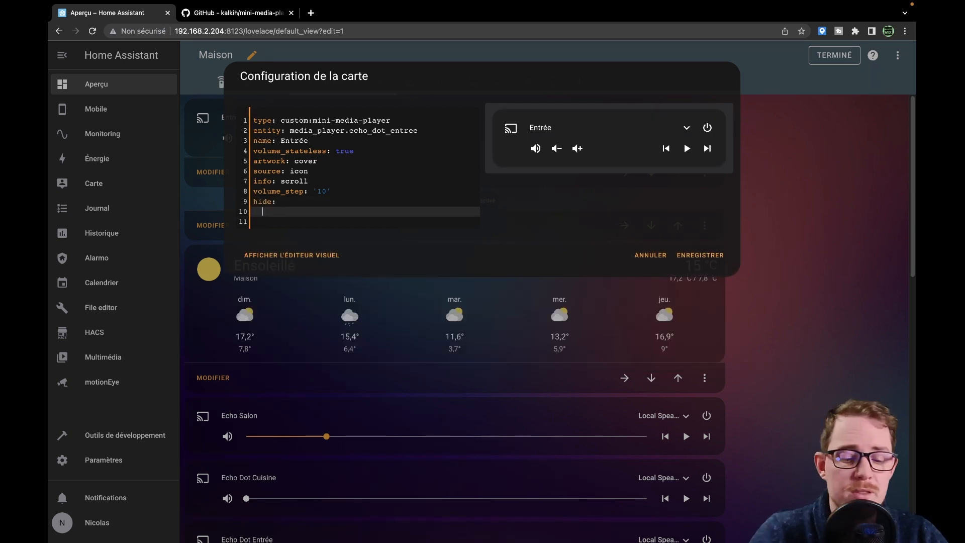
{"action": "left_click", "coordinate": [236, 12]}
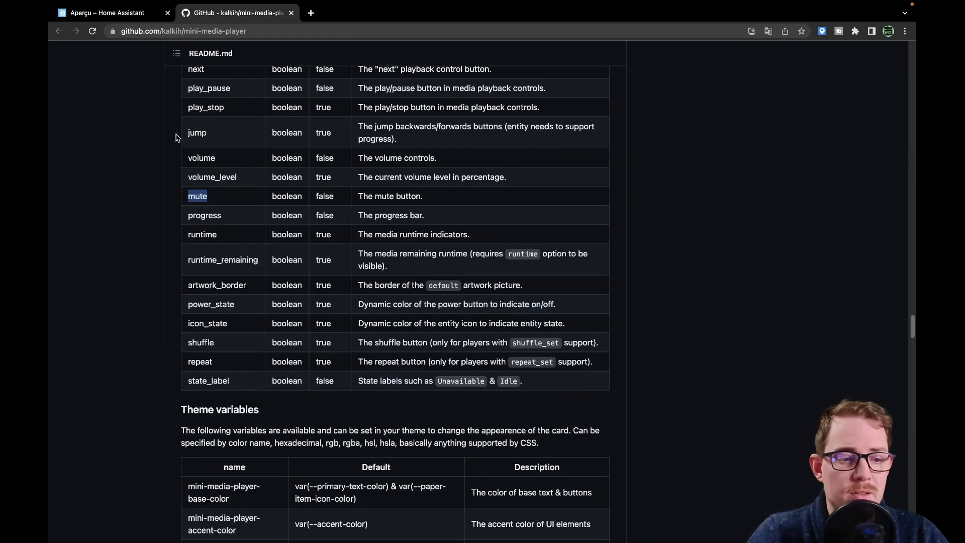
{"action": "left_click", "coordinate": [134, 14]}
{"action": "type", "text": ": true"}
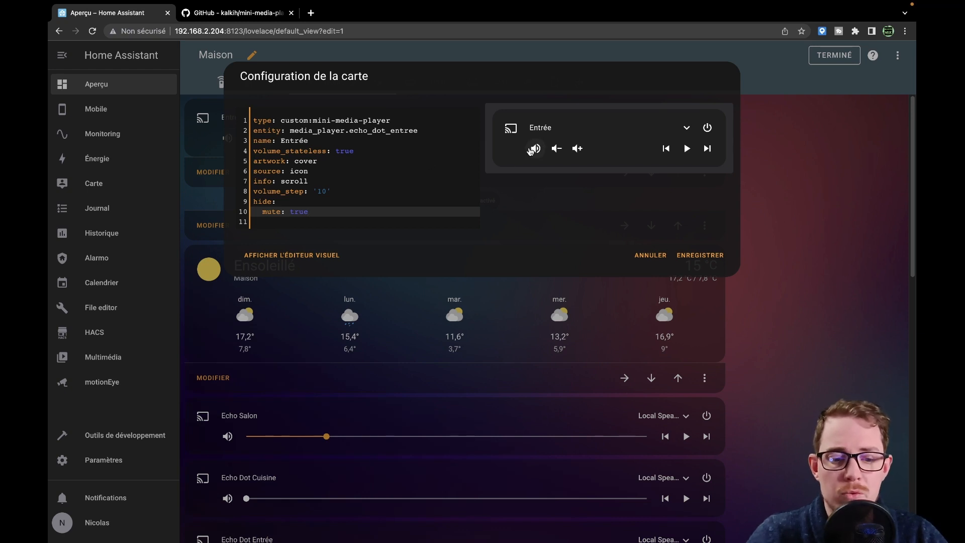
{"action": "left_click", "coordinate": [702, 256]}
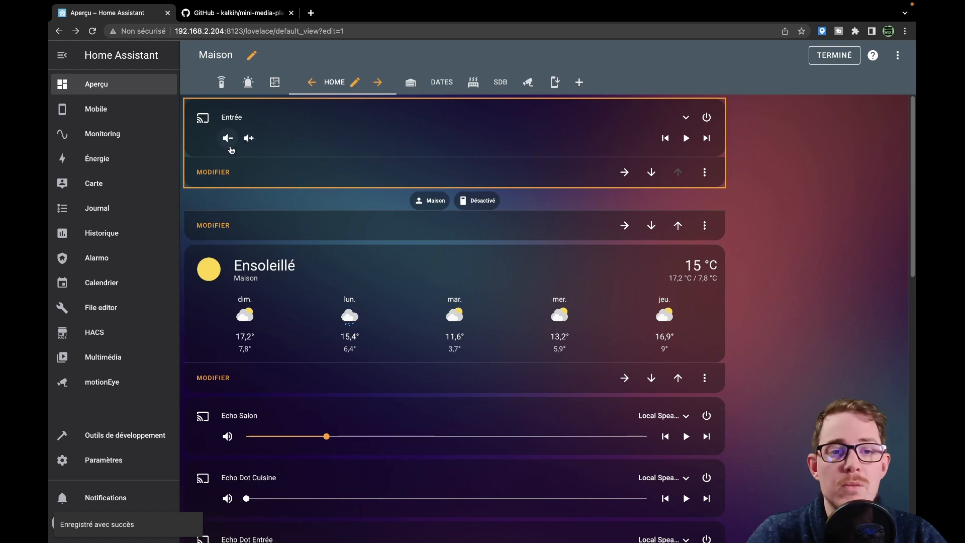
Step: Reopen the Entrée card's configuration as code, ready to edit on the empty line after mute: true
{"action": "left_click", "coordinate": [213, 172]}
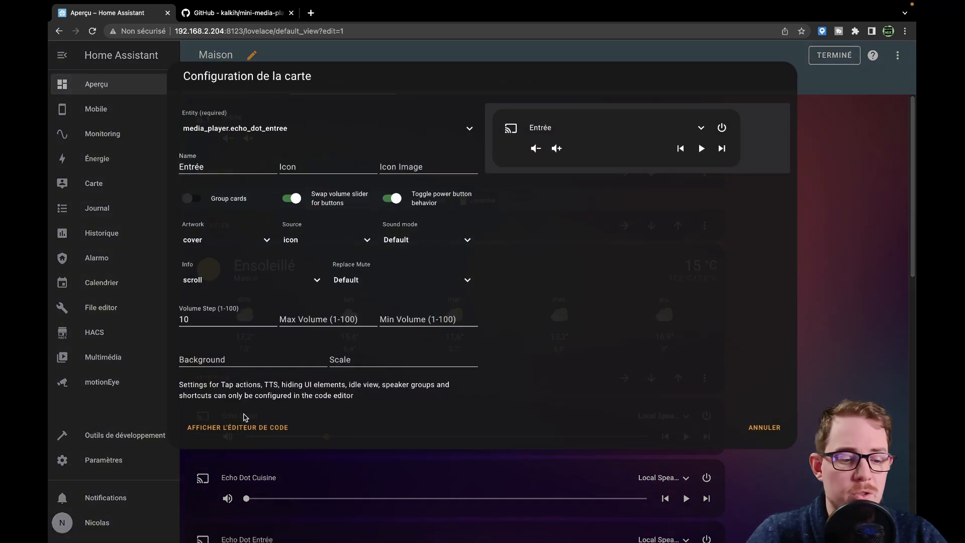
{"action": "left_click", "coordinate": [247, 428]}
{"action": "left_click", "coordinate": [331, 218]}
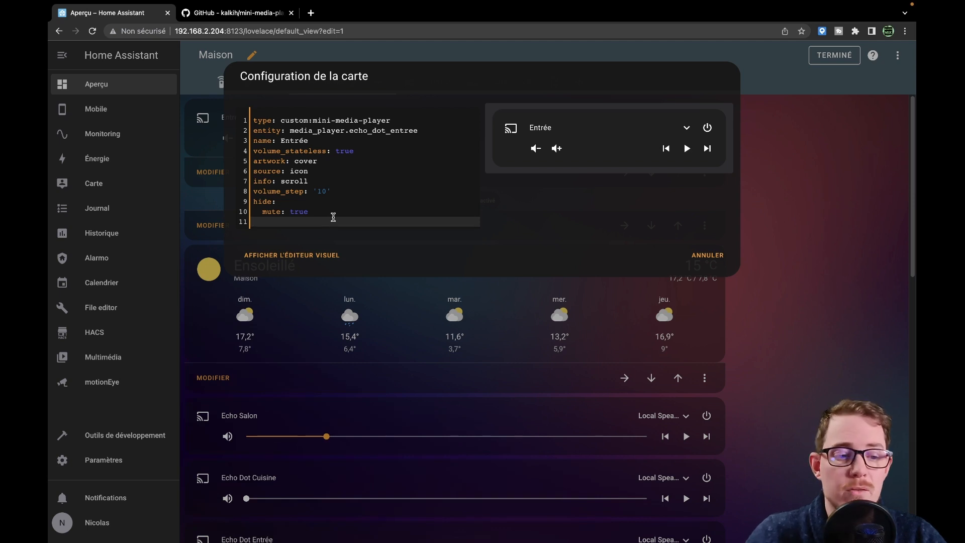
Step: Copy the README's shortcuts example, from shortcuts: through the first playlist button, and paste it at the end of the Entrée card's code
{"action": "left_click", "coordinate": [244, 14]}
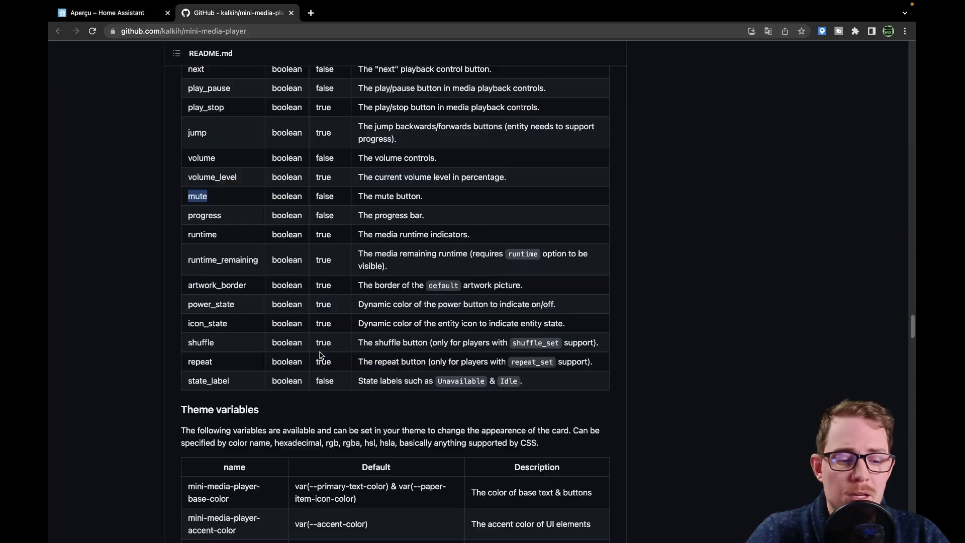
{"action": "scroll", "coordinate": [350, 328], "scroll_direction": "up", "scroll_amount": 4}
{"action": "scroll", "coordinate": [350, 328], "scroll_direction": "up", "scroll_amount": 3}
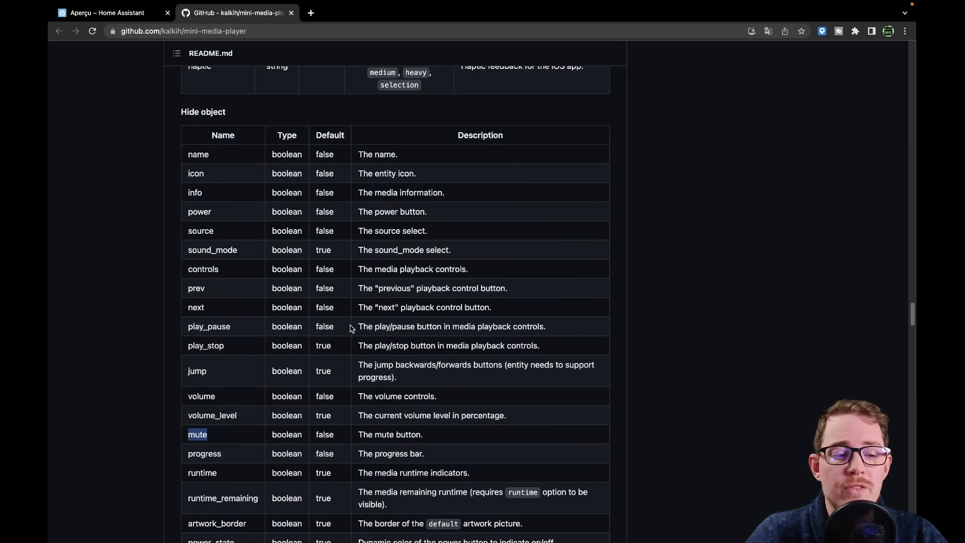
{"action": "scroll", "coordinate": [350, 329], "scroll_direction": "up", "scroll_amount": 6}
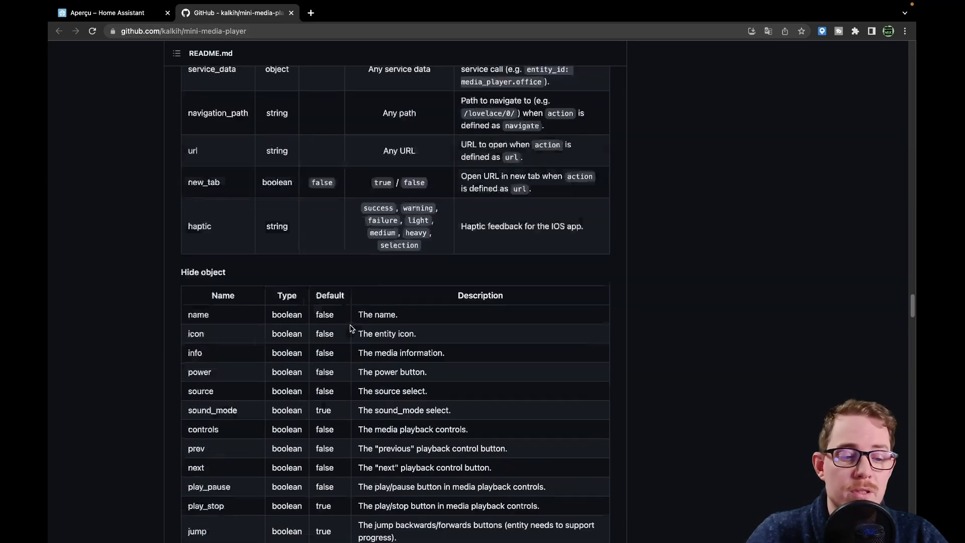
{"action": "left_click", "coordinate": [351, 327]}
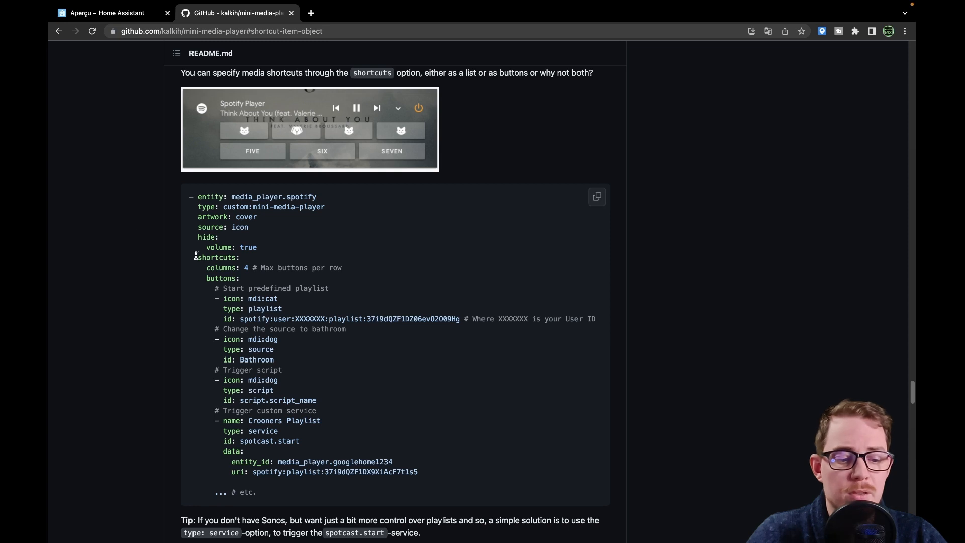
{"action": "left_click_drag", "start_coordinate": [198, 257], "coordinate": [360, 329]}
{"action": "key", "text": "super+c"}
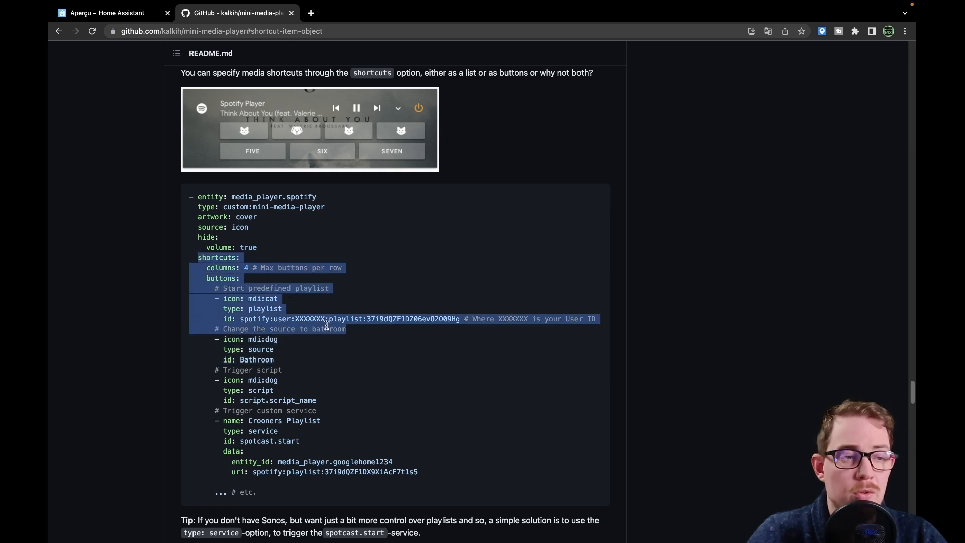
{"action": "left_click", "coordinate": [108, 13]}
{"action": "key", "text": "super+v"}
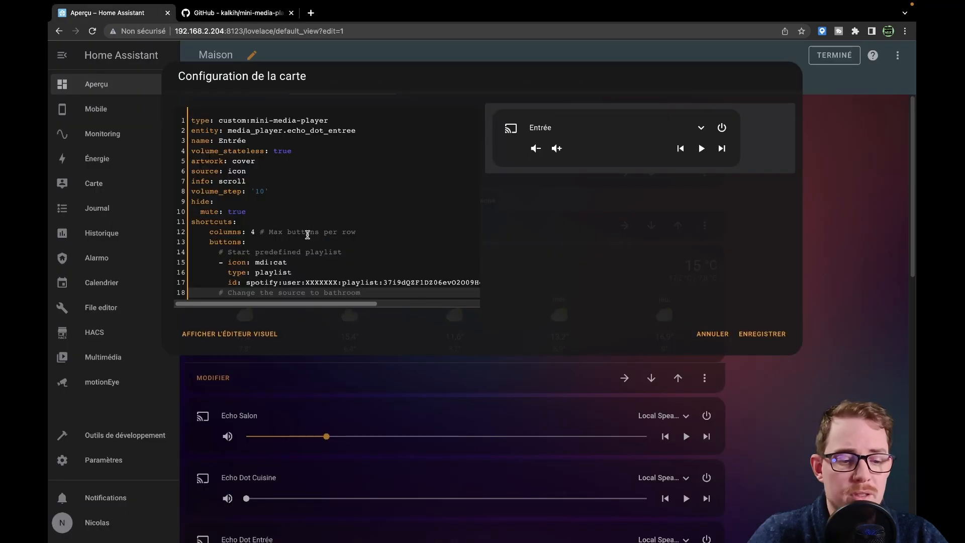
Step: Remove both comment lines and the columns line from the pasted shortcuts block
{"action": "key", "text": "ctrl+z"}
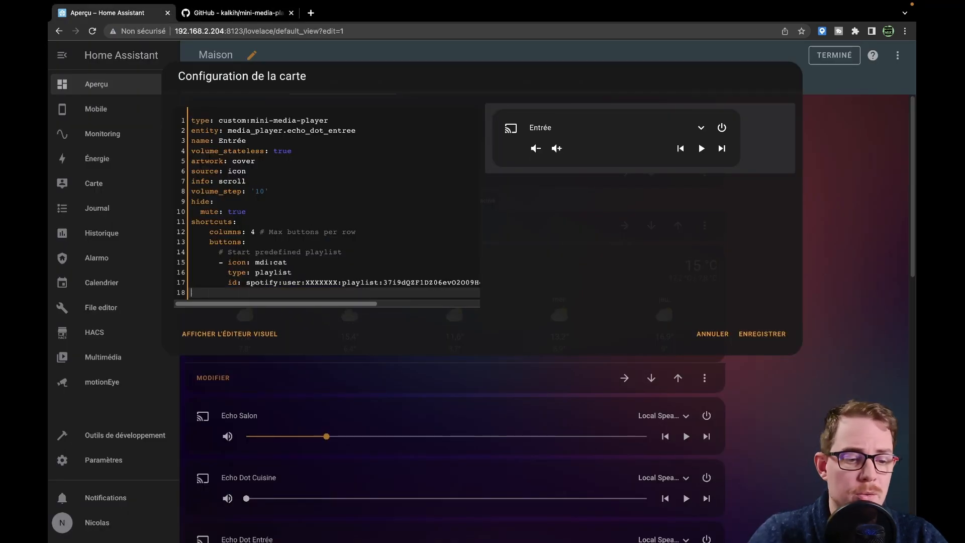
{"action": "key", "text": "BackSpace"}
{"action": "key", "text": "BackSpace"}
{"action": "key", "text": "BackSpace"}
{"action": "key", "text": "BackSpace"}
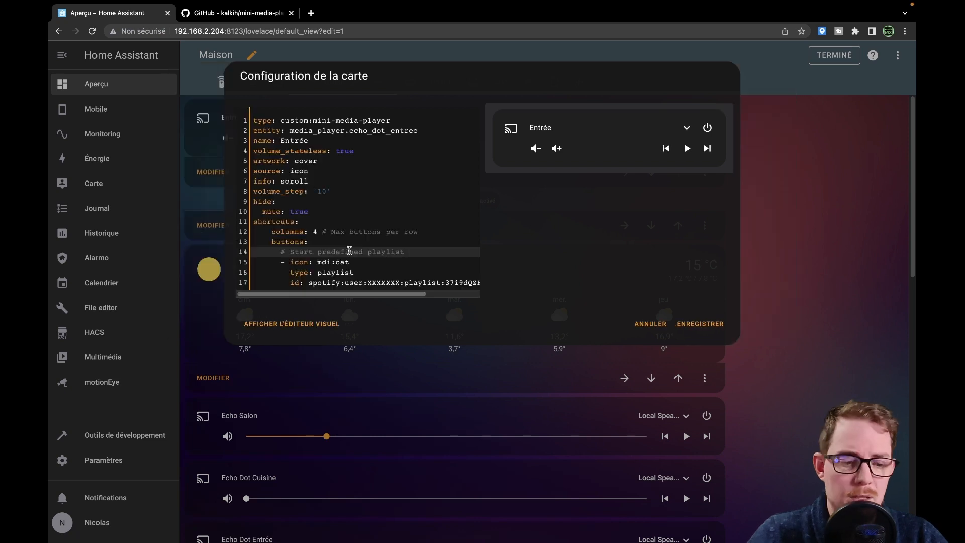
{"action": "triple_click", "coordinate": [350, 251]}
{"action": "key", "text": "BackSpace"}
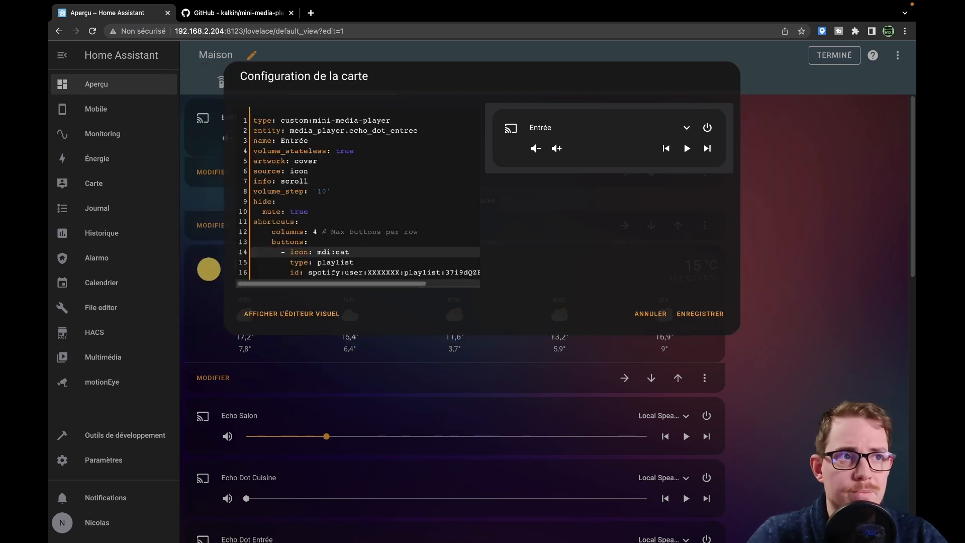
{"action": "triple_click", "coordinate": [293, 232]}
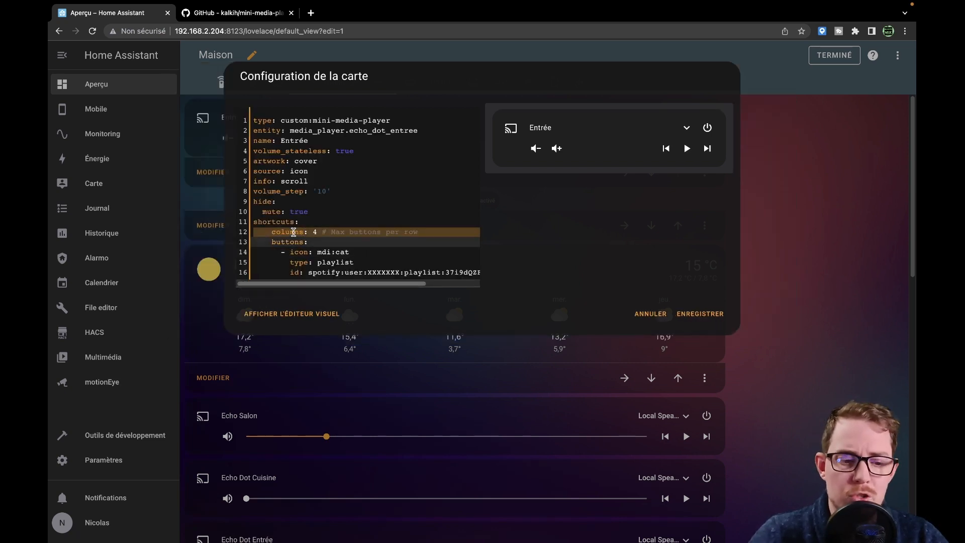
{"action": "key", "text": "BackSpace"}
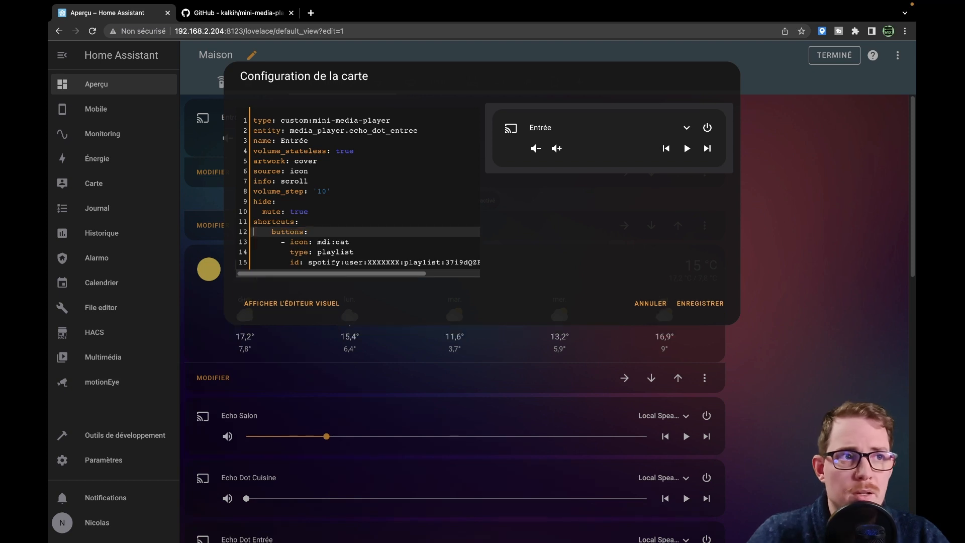
Step: Replace the shortcut button's icon entry with name: Play Spotify
{"action": "left_click", "coordinate": [314, 242]}
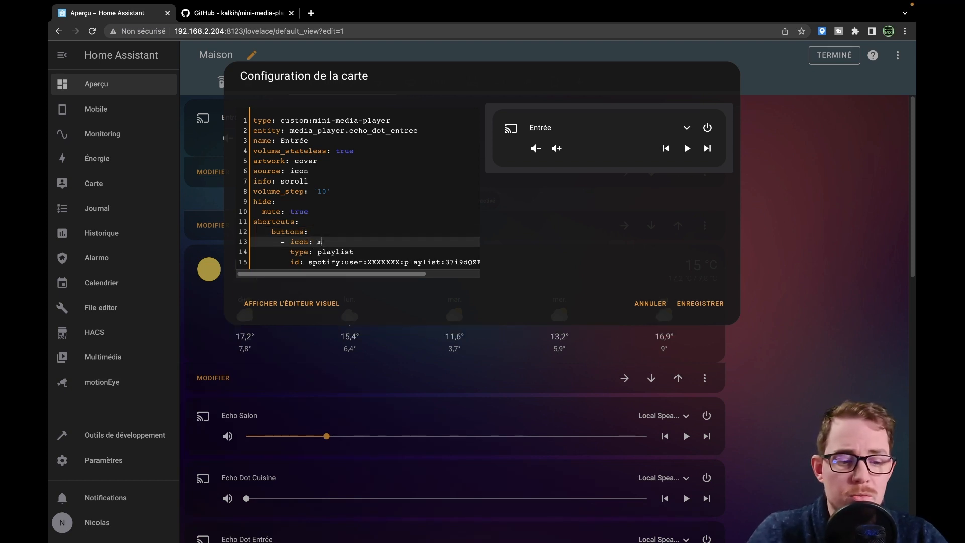
{"action": "key", "text": "BackSpace"}
{"action": "key", "text": "BackSpace"}
{"action": "key", "text": "BackSpace"}
{"action": "key", "text": "BackSpace"}
{"action": "key", "text": "BackSpace"}
{"action": "key", "text": "BackSpace"}
{"action": "key", "text": "BackSpace"}
{"action": "type", "text": "nam"}
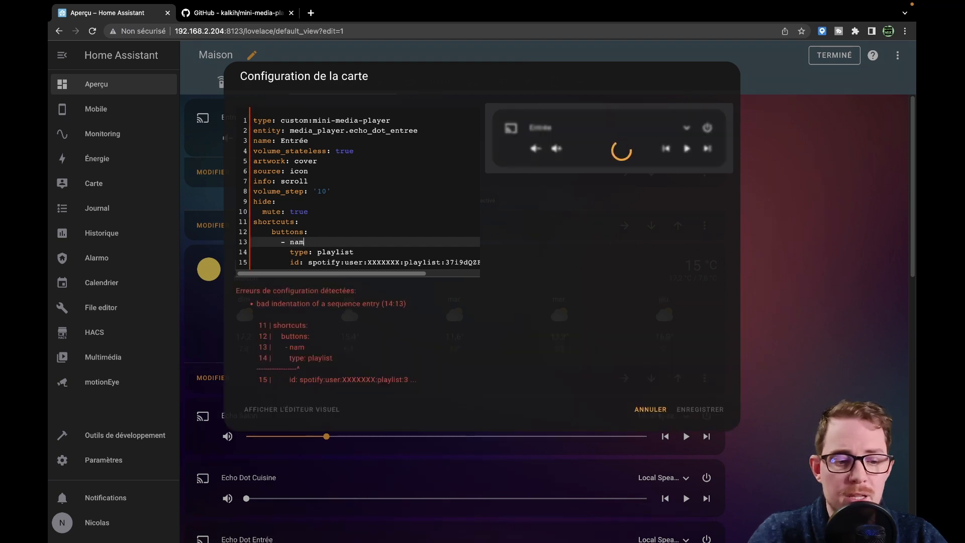
{"action": "type", "text": "e:"}
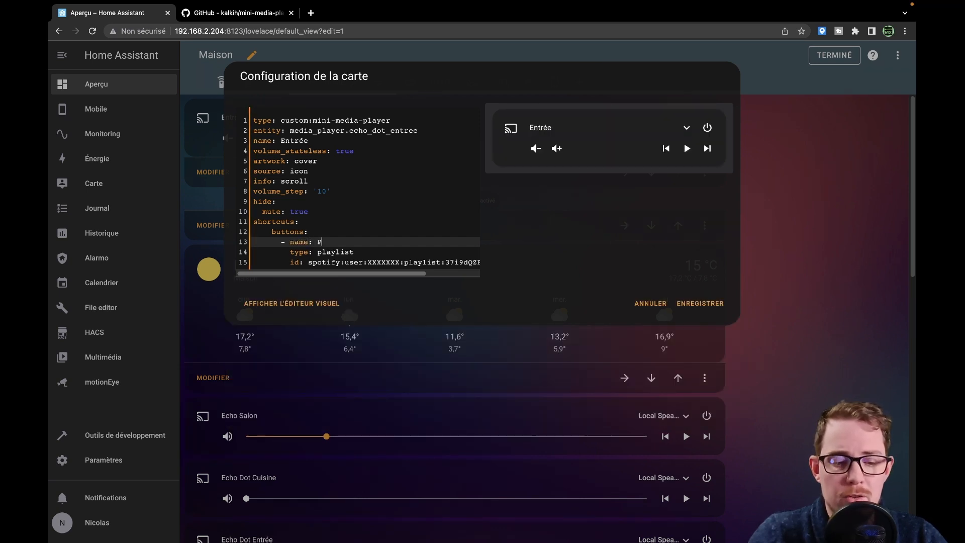
{"action": "type", "text": " Play Spotify"}
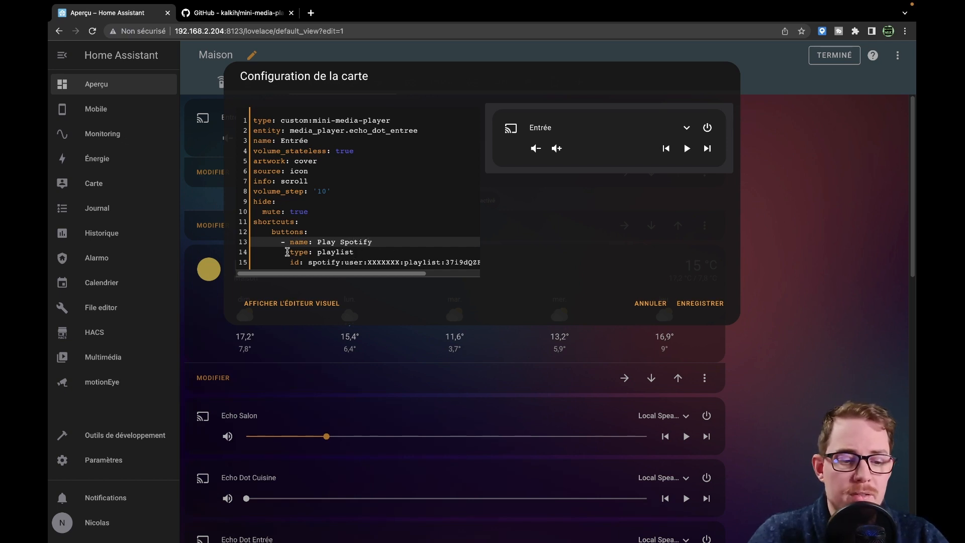
Step: Replace the Play Spotify button's playlist type and id lines with type: service
{"action": "left_click_drag", "start_coordinate": [285, 252], "coordinate": [476, 266]}
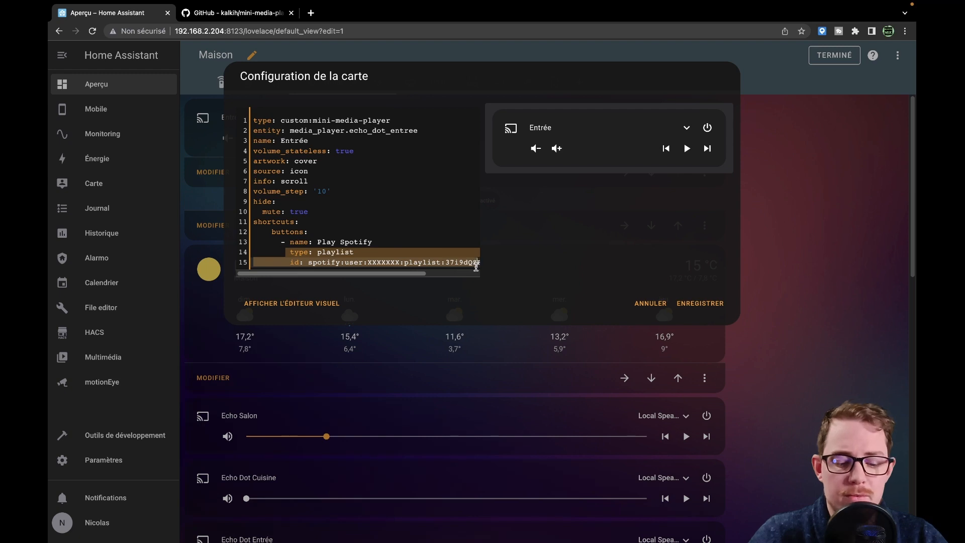
{"action": "key", "text": "BackSpace"}
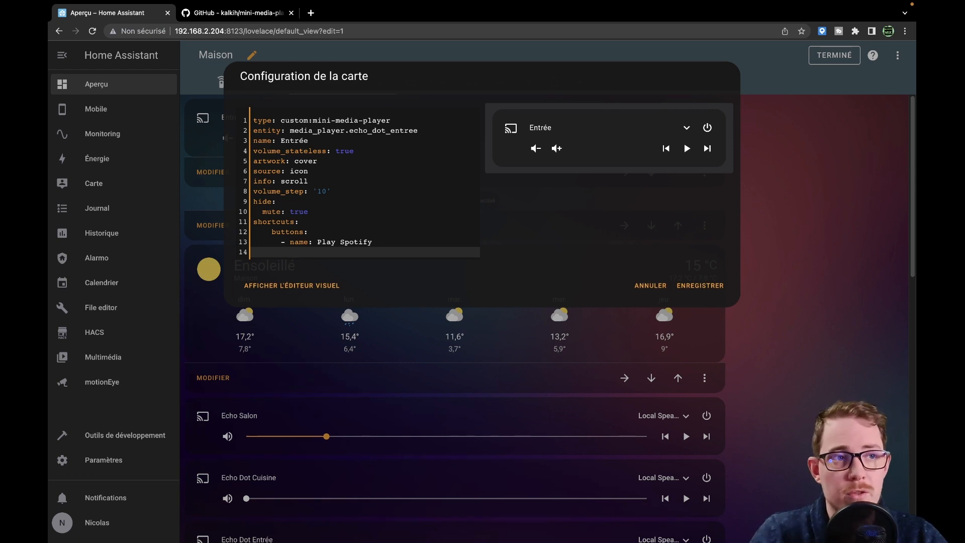
{"action": "type", "text": "typ"}
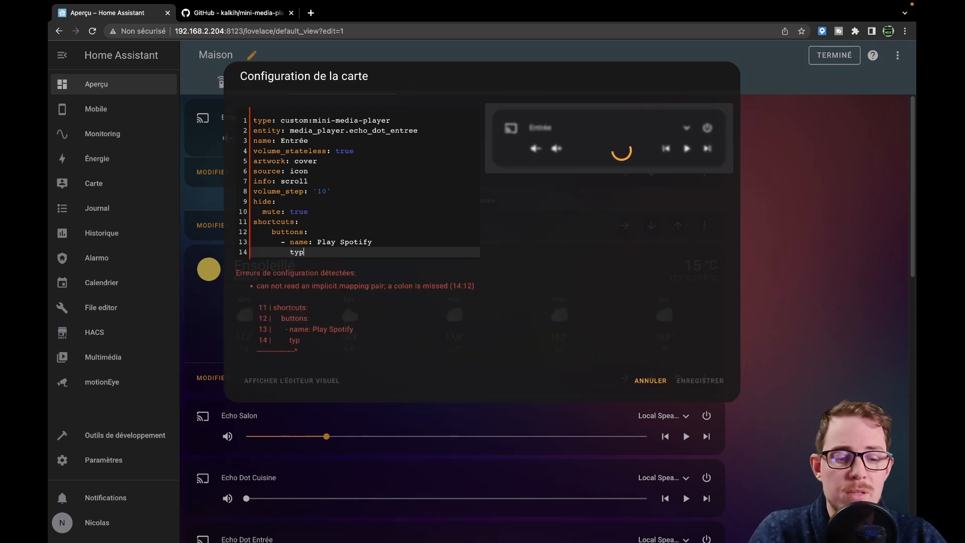
{"action": "type", "text": "e: service"}
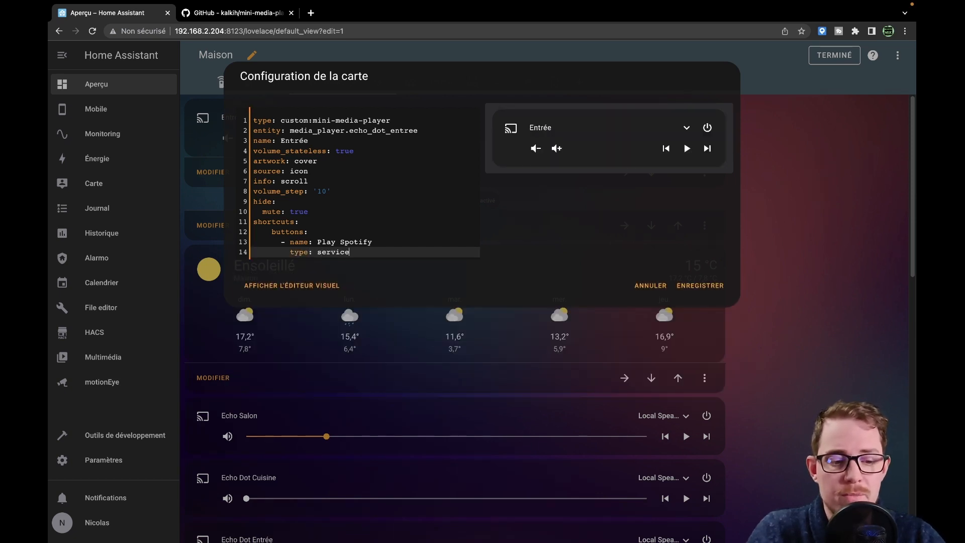
Step: Add the lines id: sportcast.start and data: to the Play Spotify button, below its type: service line
{"action": "key", "text": "Return"}
{"action": "type", "text": "id"}
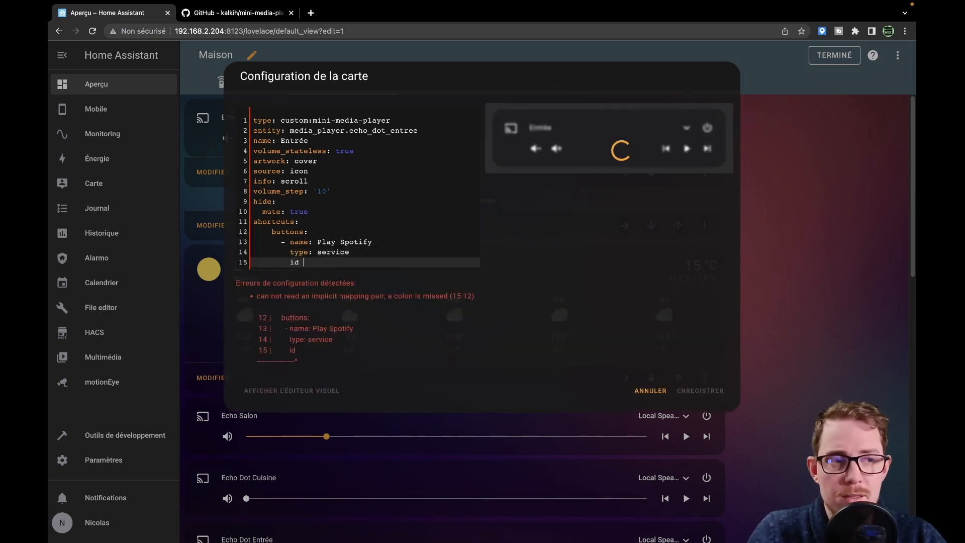
{"action": "key", "text": "BackSpace"}
{"action": "type", "text": ": spo"}
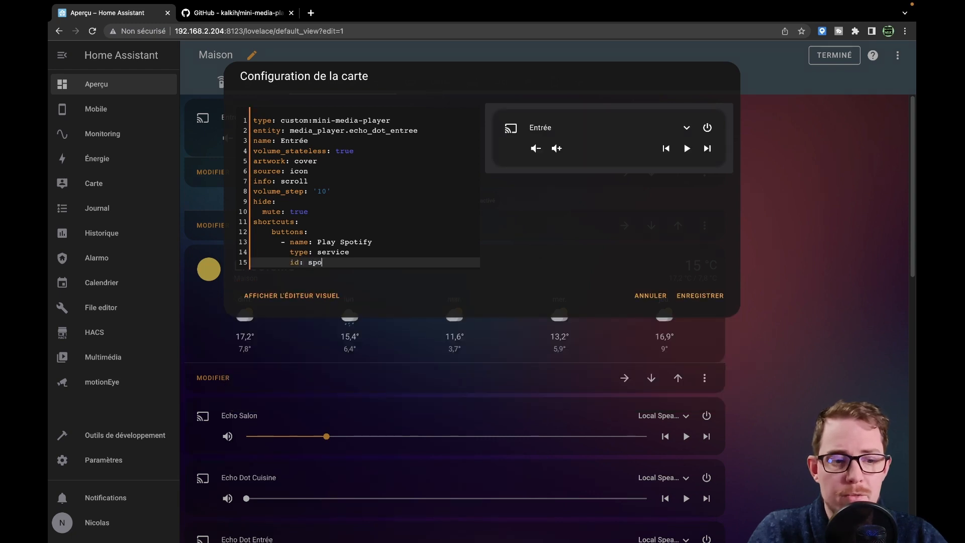
{"action": "type", "text": "rtcast.start"}
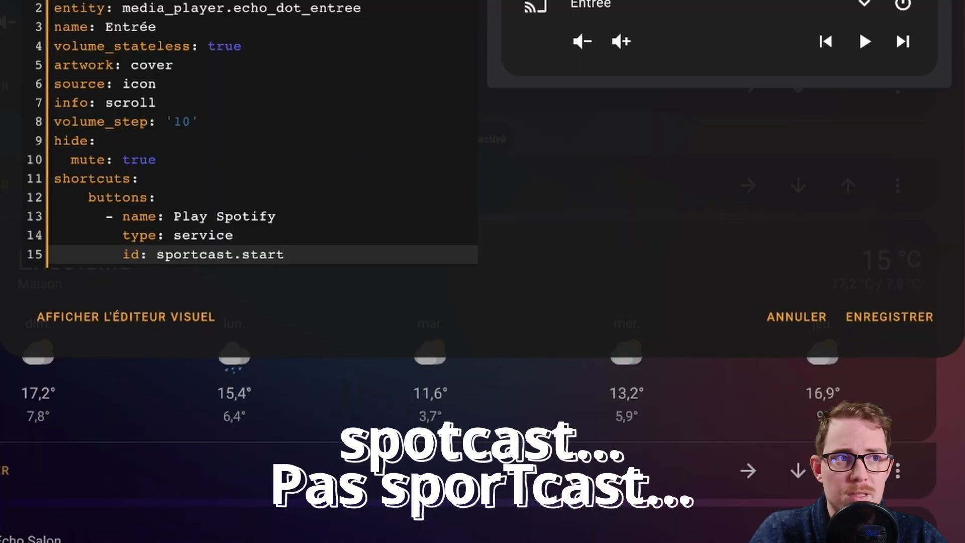
{"action": "key", "text": "Return"}
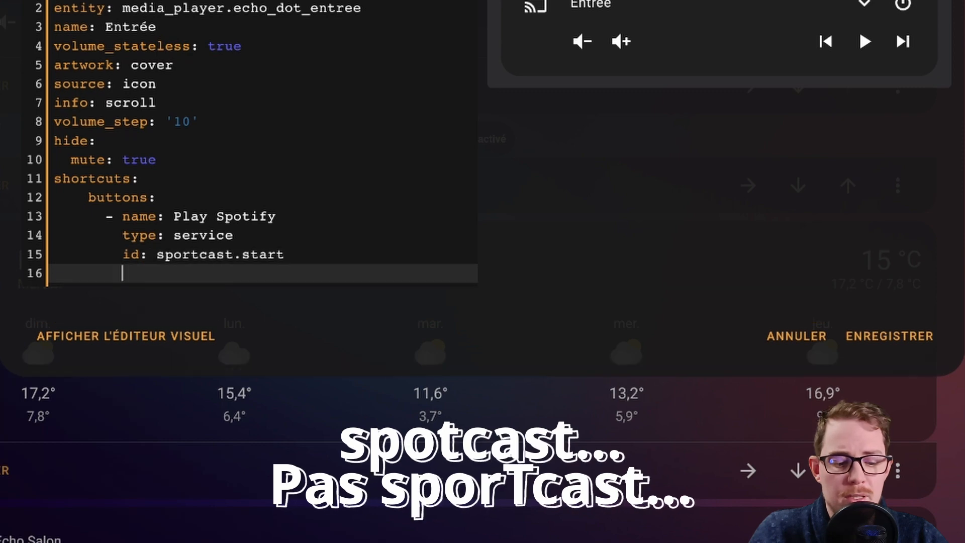
{"action": "type", "text": "data:"}
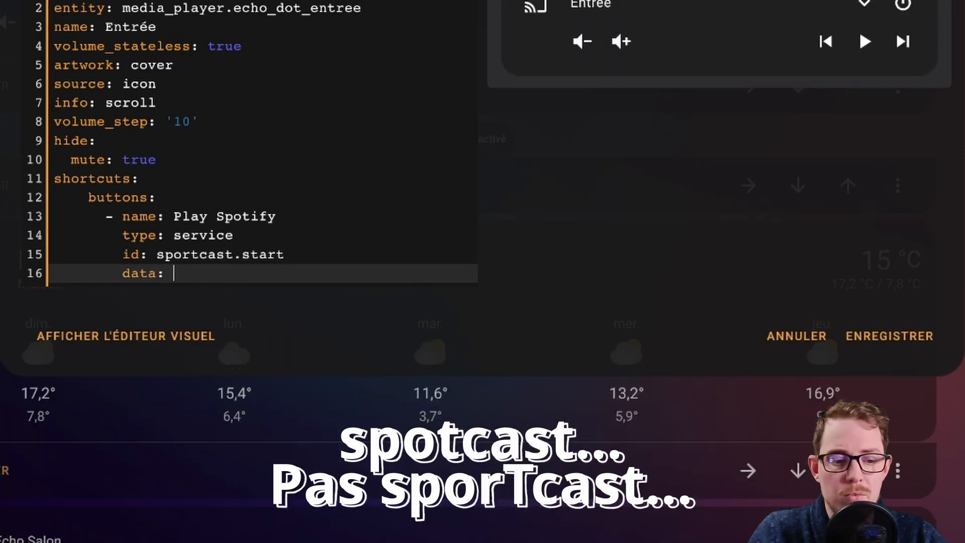
{"action": "key", "text": "Return"}
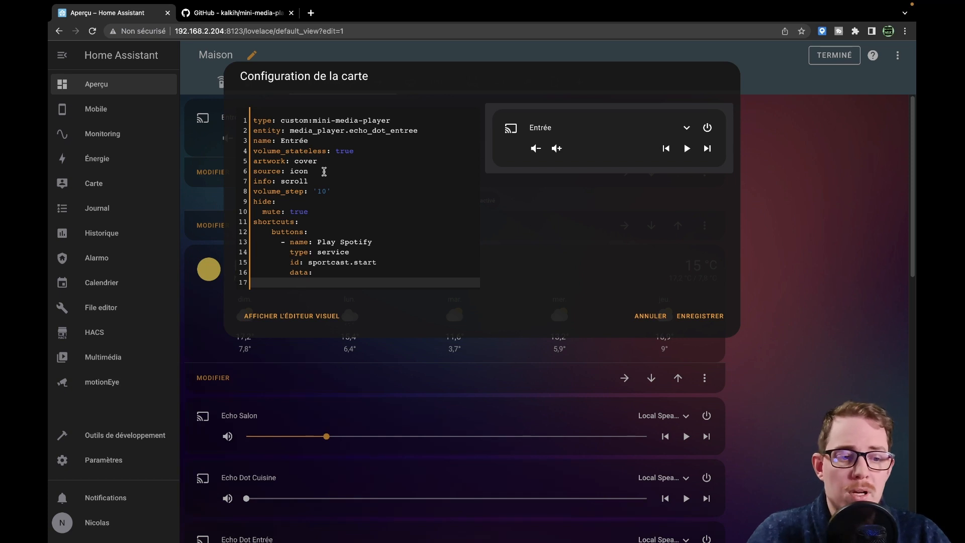
Step: Open the developer tools' services page in a second Home Assistant browser tab and review the Spotcast: start parameters
{"action": "middle_click", "coordinate": [59, 31]}
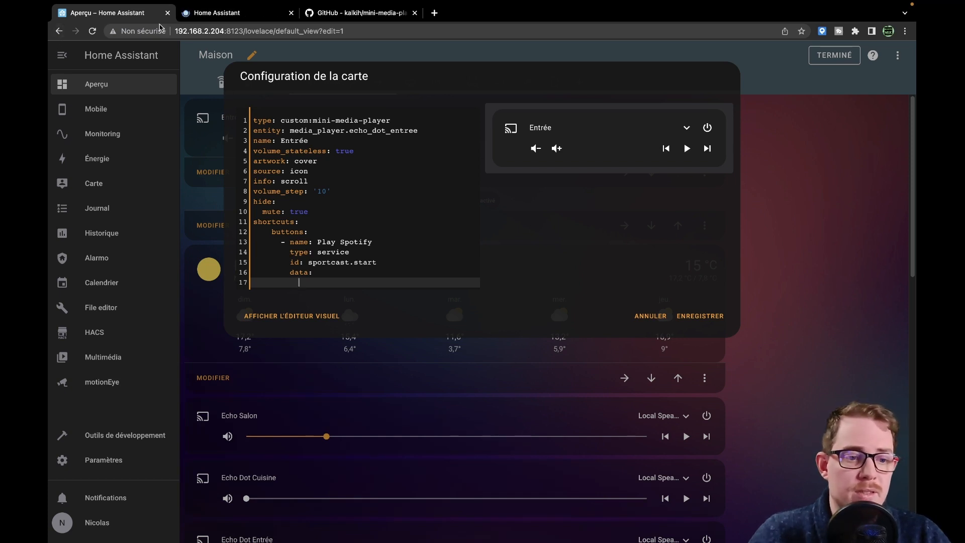
{"action": "left_click", "coordinate": [216, 14]}
{"action": "left_click", "coordinate": [146, 437]}
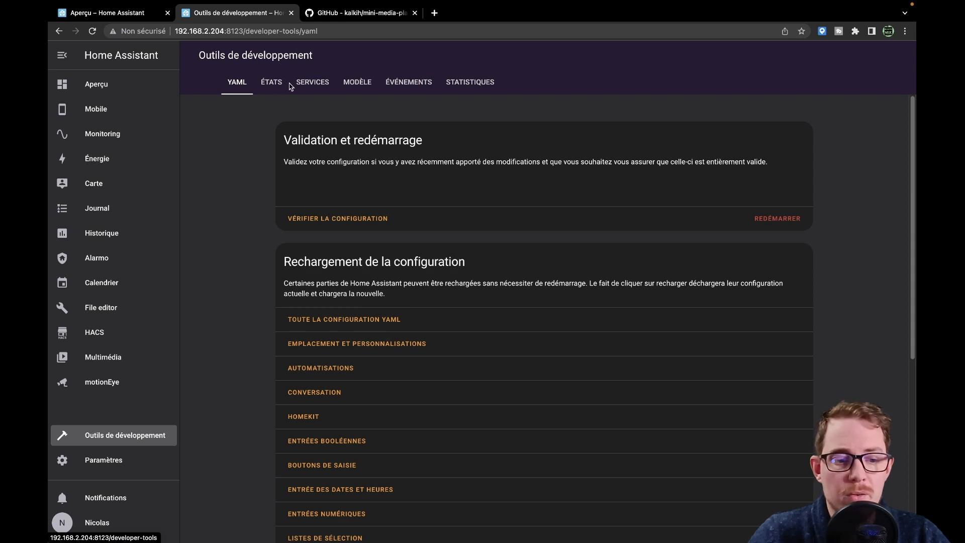
{"action": "left_click", "coordinate": [300, 87]}
{"action": "left_click", "coordinate": [311, 157]}
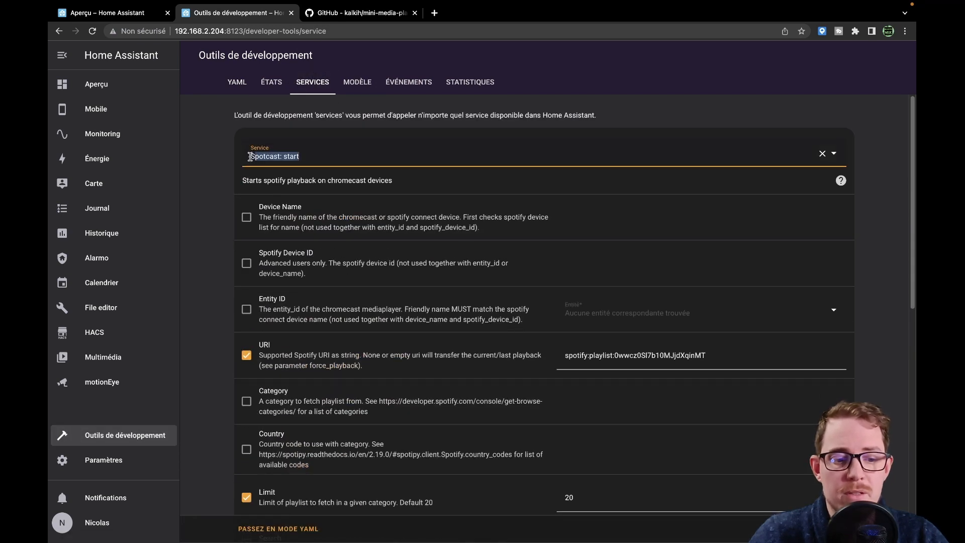
{"action": "left_click", "coordinate": [304, 372]}
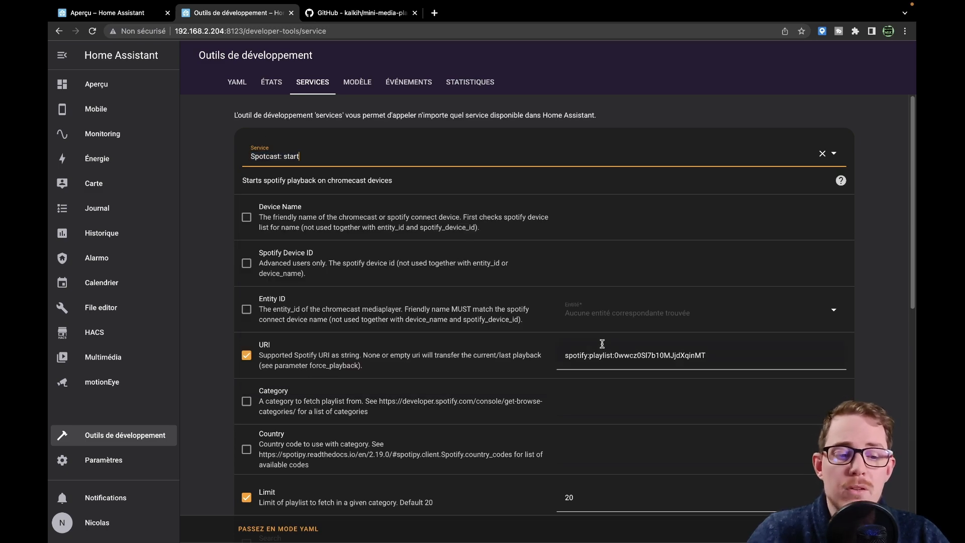
{"action": "scroll", "coordinate": [580, 345], "scroll_direction": "down", "scroll_amount": 10}
{"action": "scroll", "coordinate": [553, 337], "scroll_direction": "up", "scroll_amount": 10}
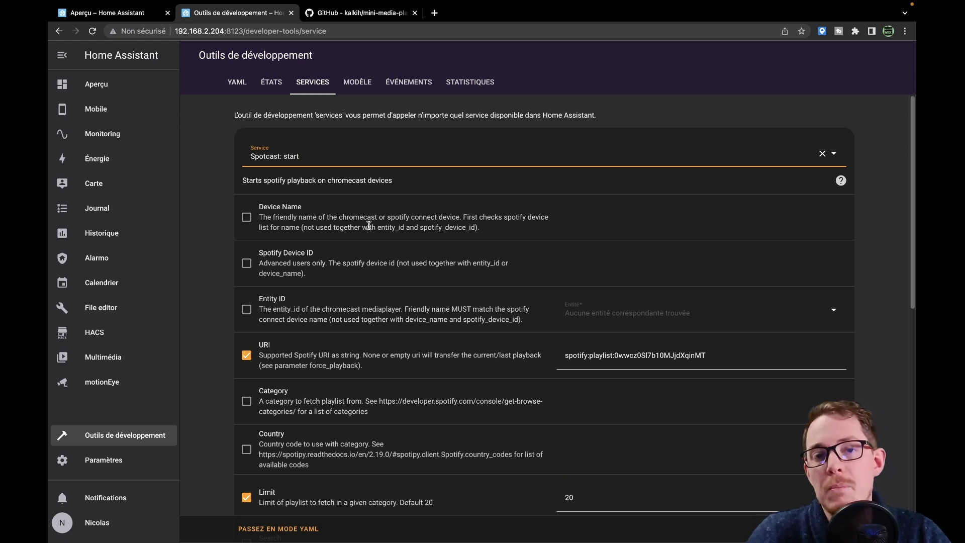
Step: Disable the URI parameter of the Spotcast: start service and enable Device Name
{"action": "left_click", "coordinate": [246, 355]}
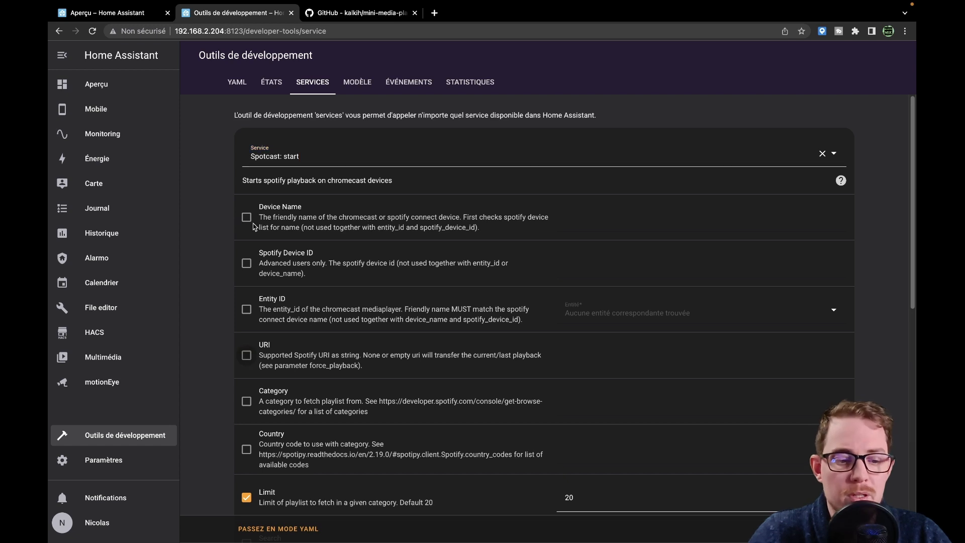
{"action": "left_click", "coordinate": [247, 217]}
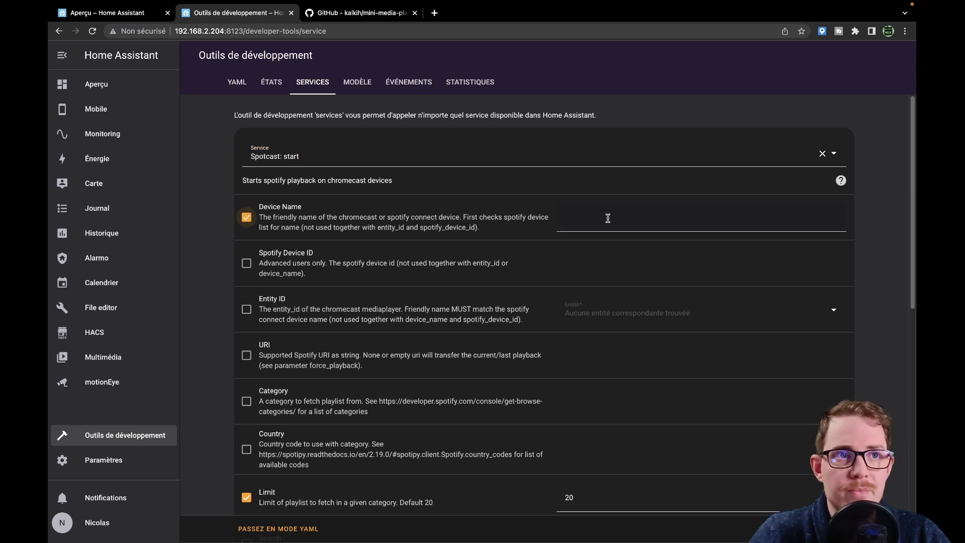
{"action": "left_click", "coordinate": [607, 219]}
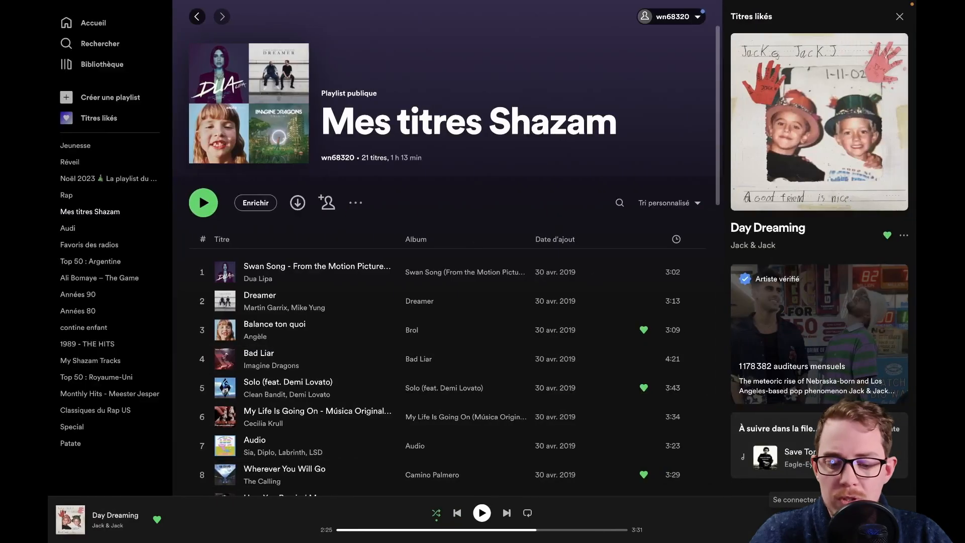
{"action": "left_click", "coordinate": [825, 513]}
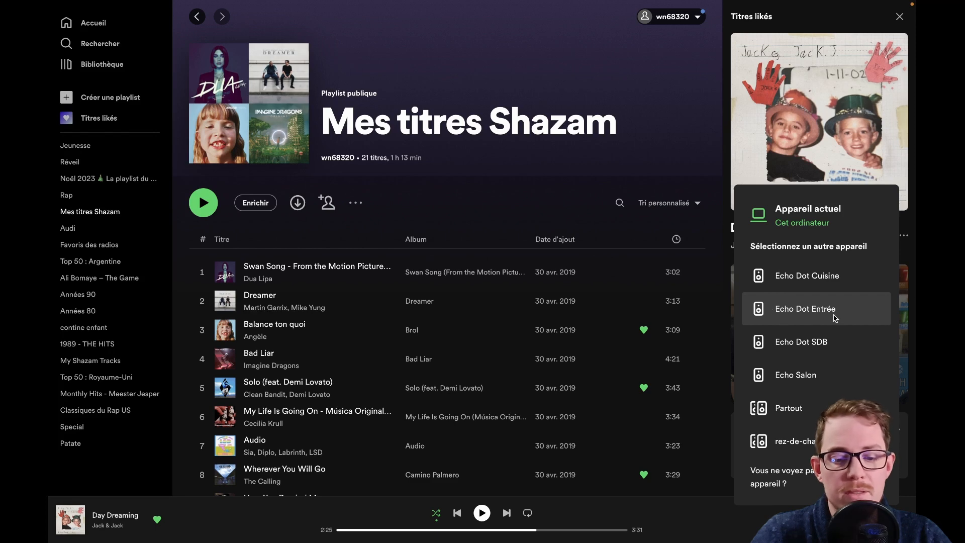
{"action": "key", "text": "ctrl+Left"}
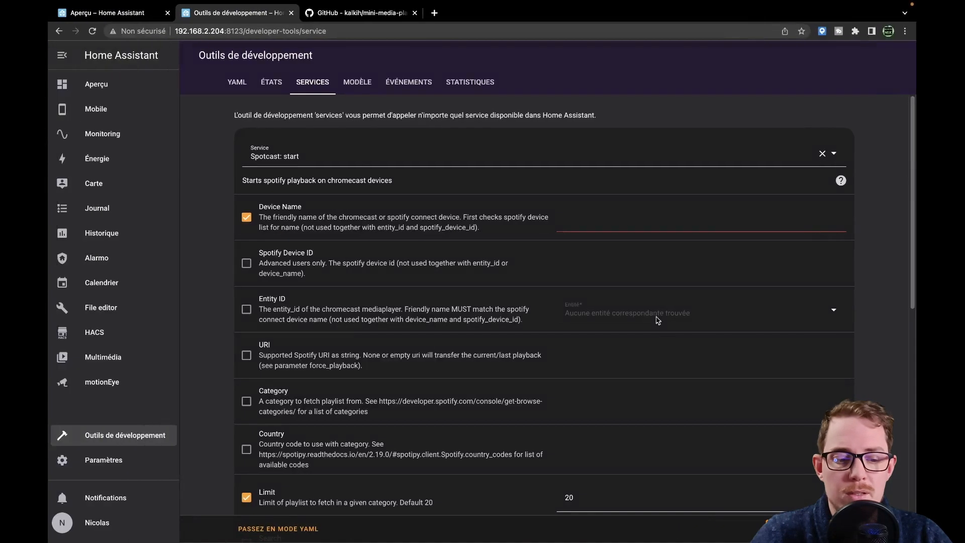
{"action": "left_click", "coordinate": [604, 217]}
{"action": "type", "text": "Echo Dot Entrée"}
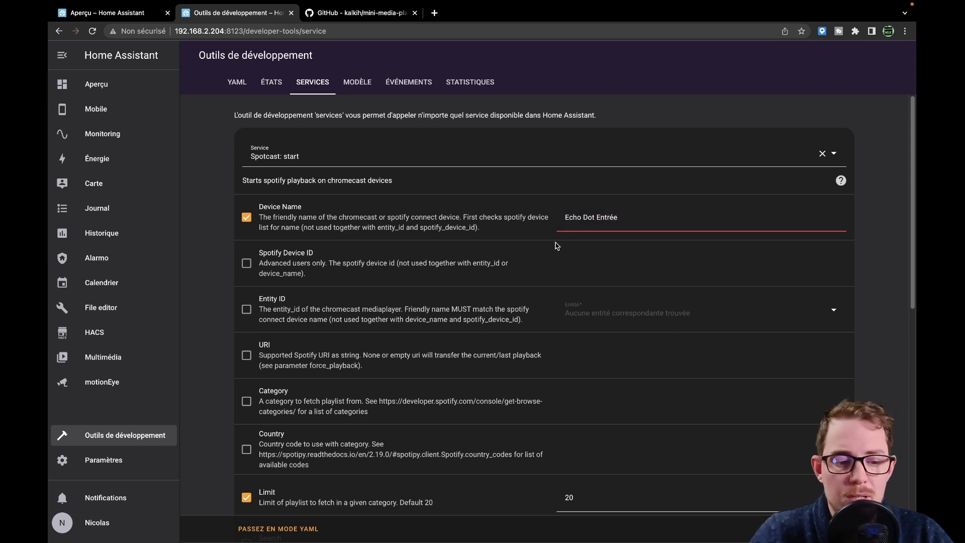
Step: Switch Force Playback on in the Spotcast: start parameters
{"action": "scroll", "coordinate": [541, 278], "scroll_direction": "down", "scroll_amount": 2}
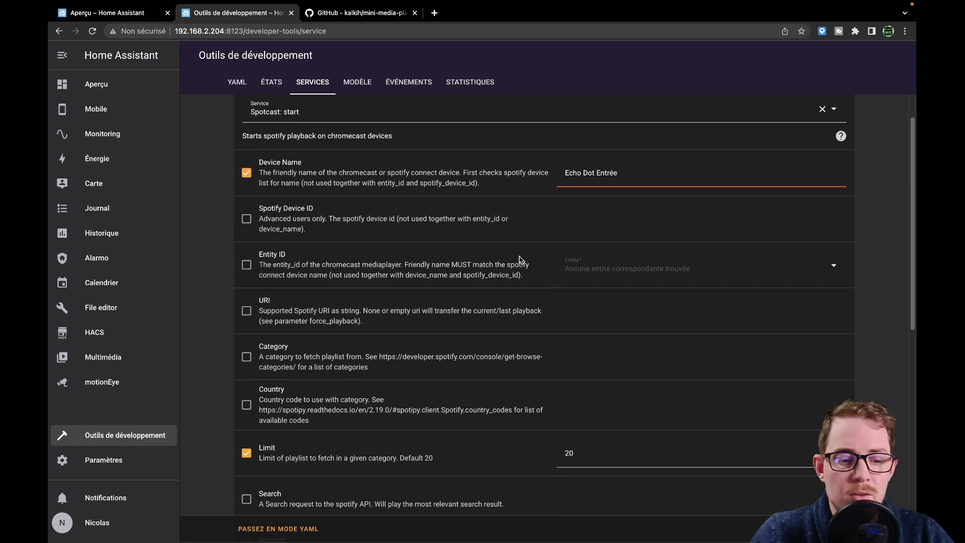
{"action": "scroll", "coordinate": [311, 300], "scroll_direction": "down", "scroll_amount": 1}
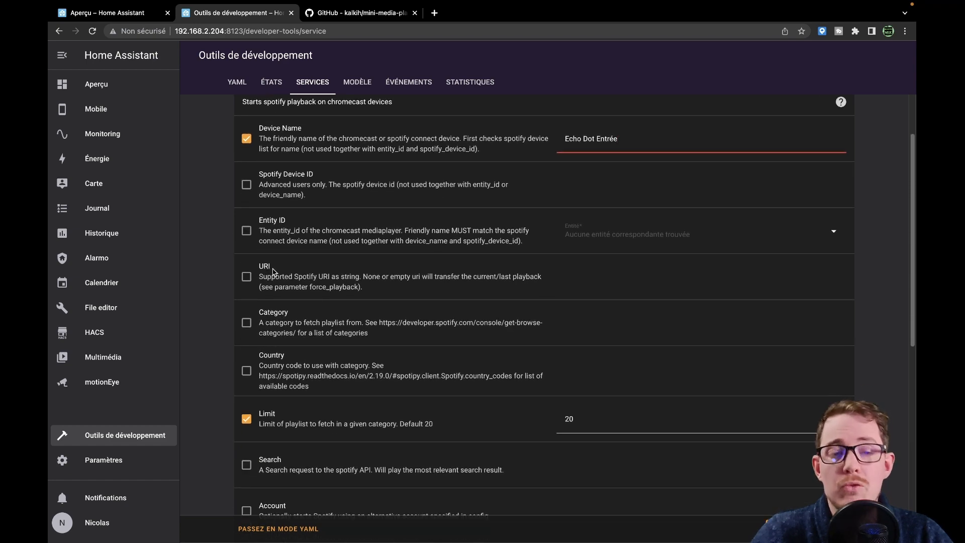
{"action": "scroll", "coordinate": [303, 276], "scroll_direction": "down", "scroll_amount": 3}
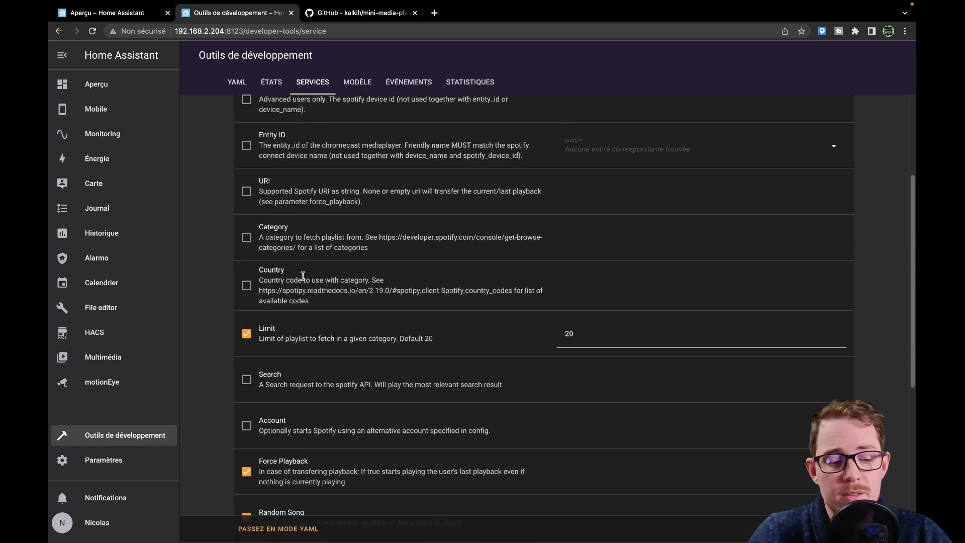
{"action": "scroll", "coordinate": [523, 254], "scroll_direction": "down", "scroll_amount": 6}
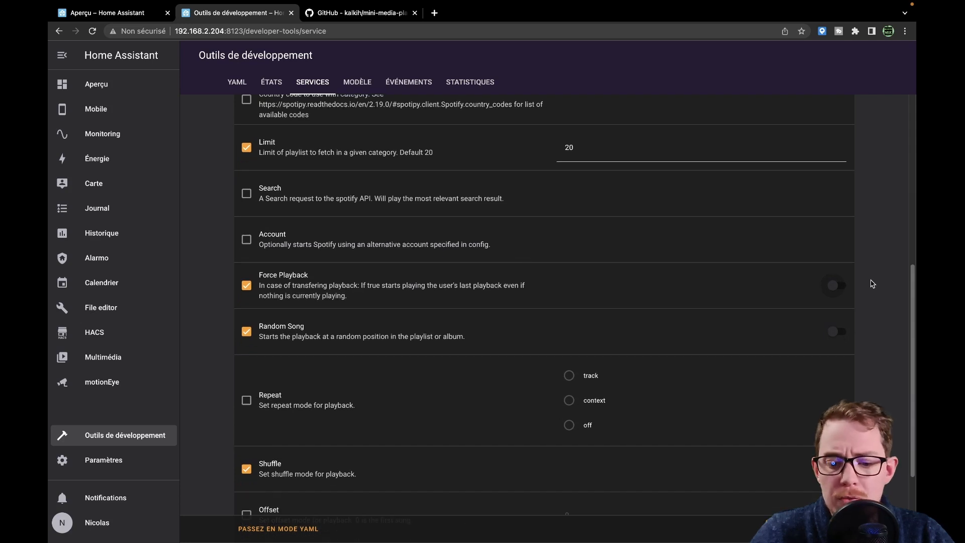
{"action": "left_click", "coordinate": [838, 286]}
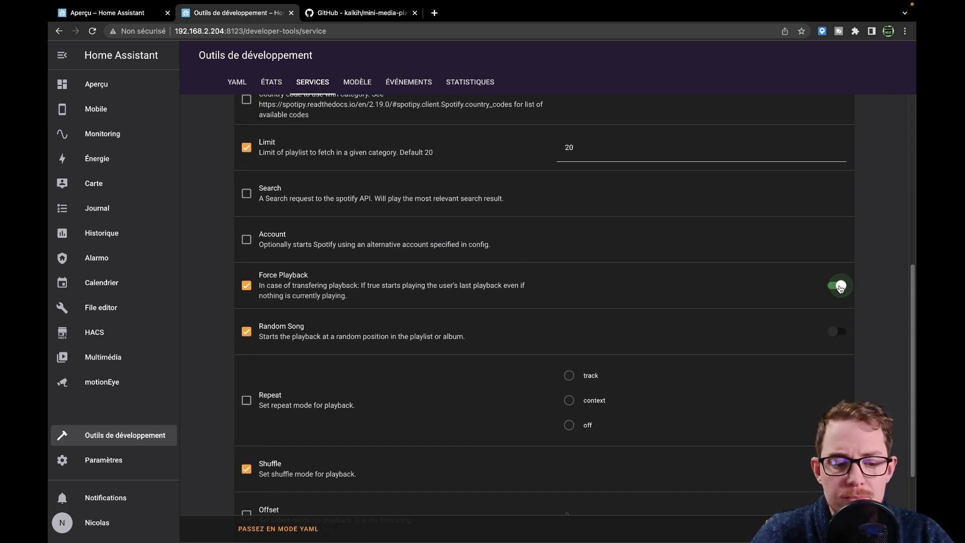
Step: Call the Spotcast: start service as a test, and pause the playback from the Entrée card's preview
{"action": "scroll", "coordinate": [754, 308], "scroll_direction": "down", "scroll_amount": 4}
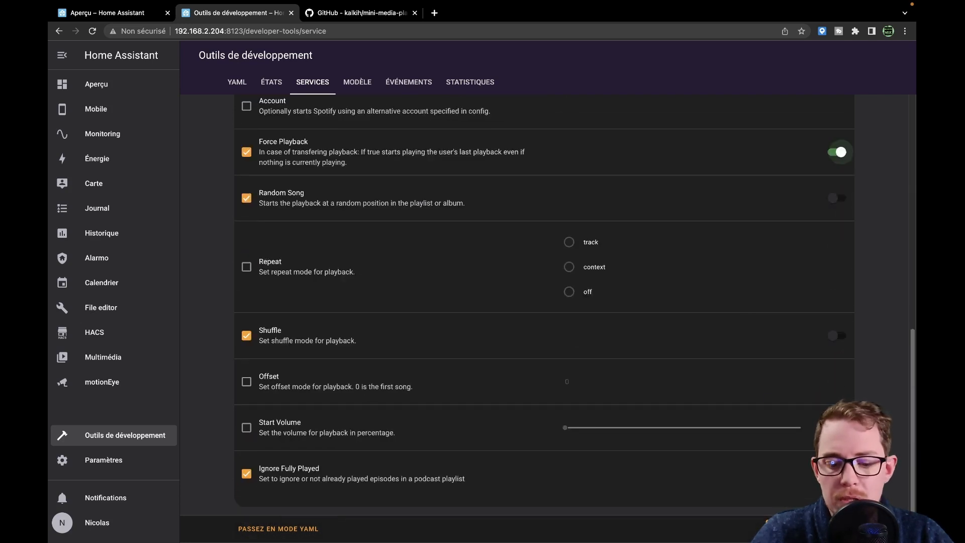
{"action": "left_click", "coordinate": [823, 533]}
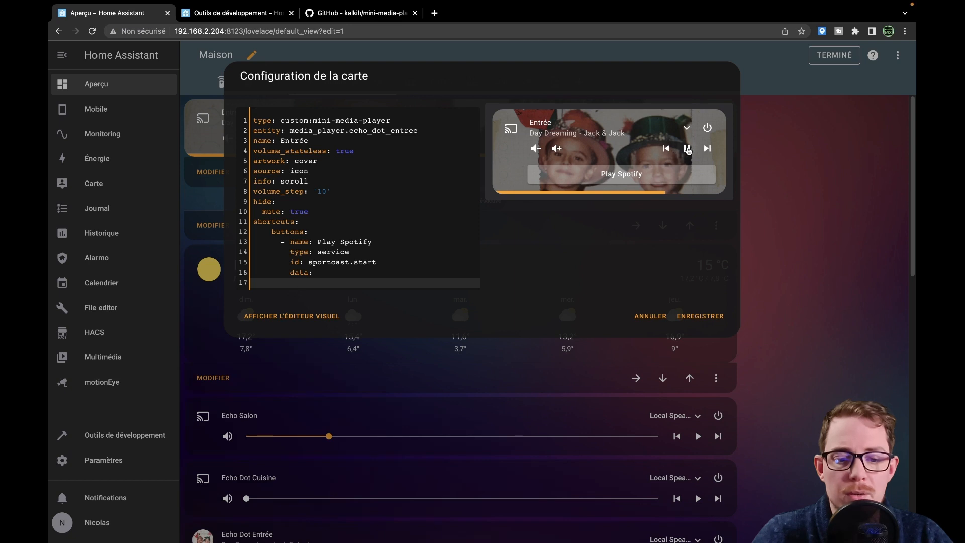
{"action": "left_click", "coordinate": [687, 149]}
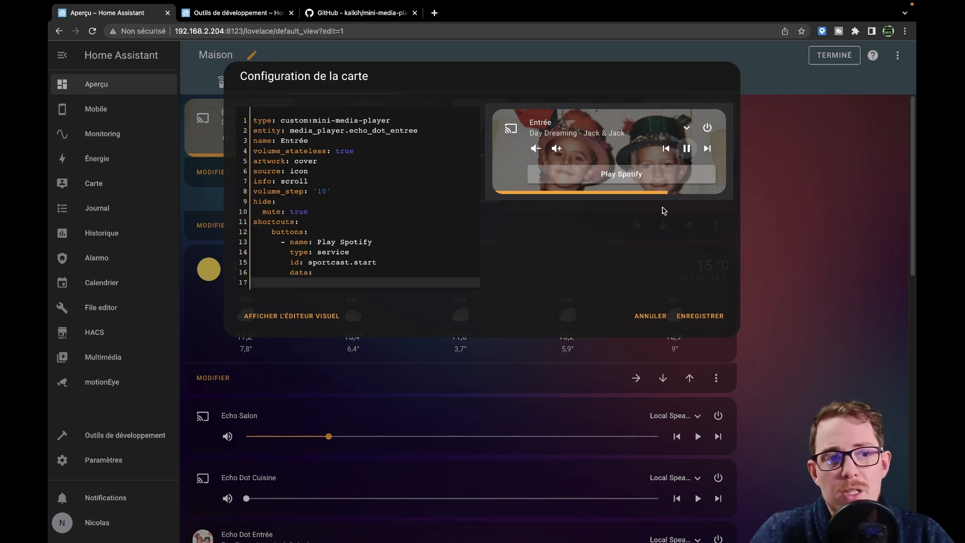
Step: Show the Spotcast: start call as YAML and copy the lines under data:, from limit through device_name
{"action": "key", "text": "ctrl+Tab"}
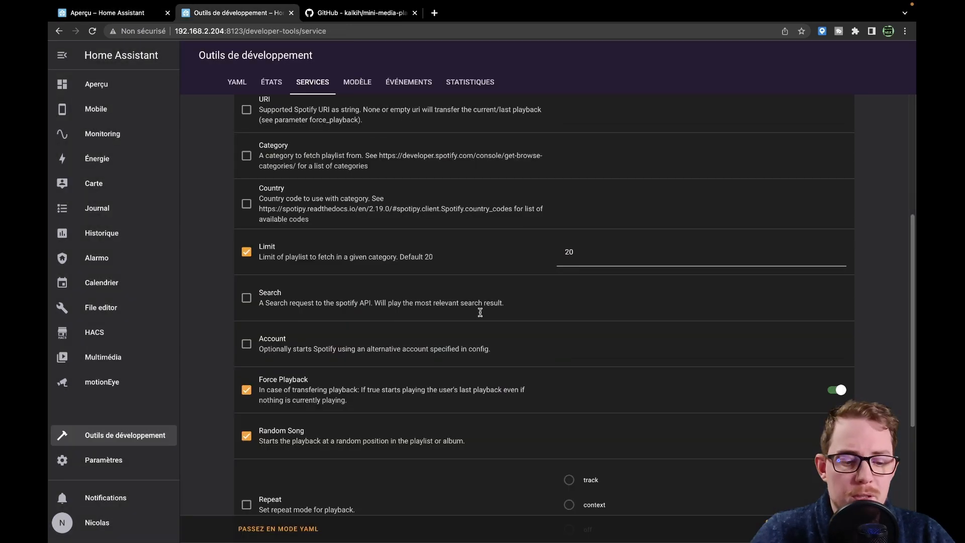
{"action": "left_click", "coordinate": [280, 529]}
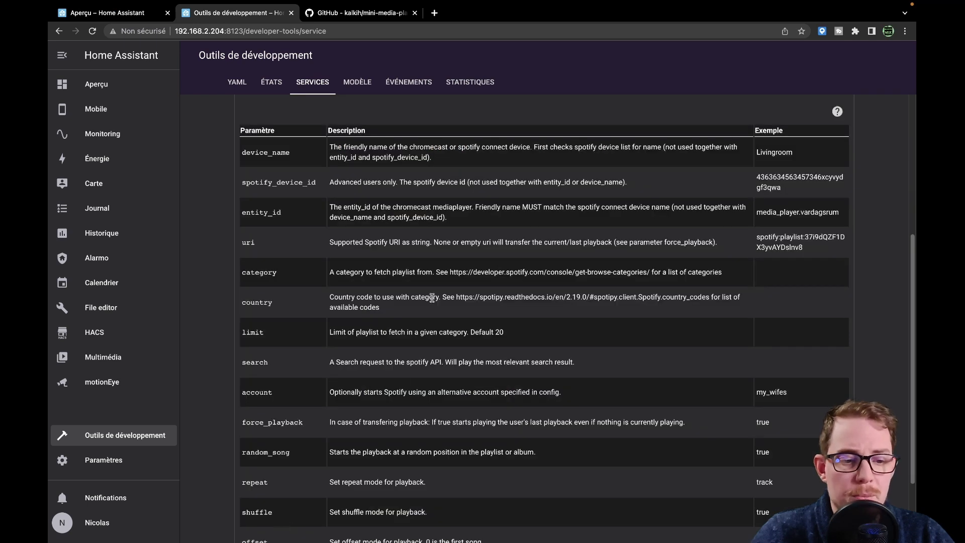
{"action": "scroll", "coordinate": [431, 282], "scroll_direction": "up", "scroll_amount": 5}
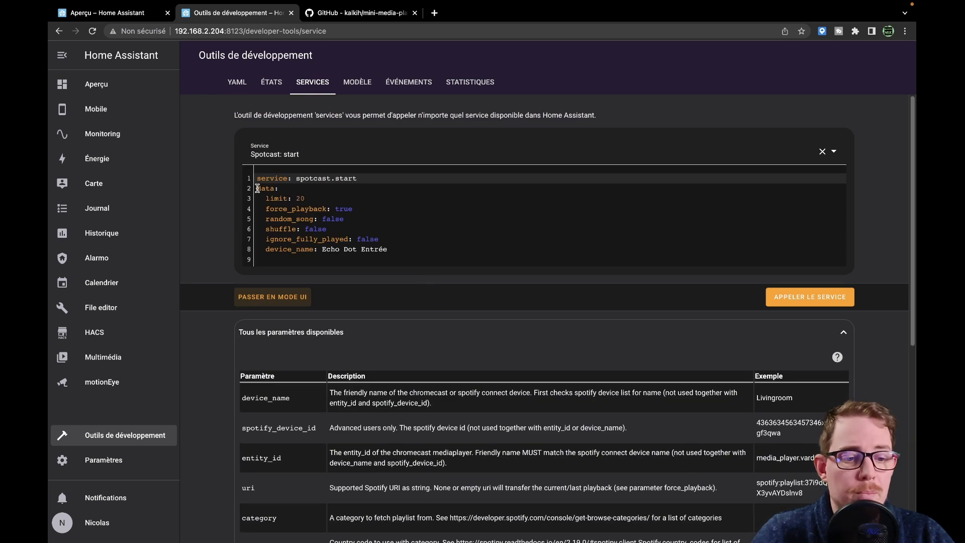
{"action": "left_click_drag", "start_coordinate": [258, 179], "coordinate": [390, 181]}
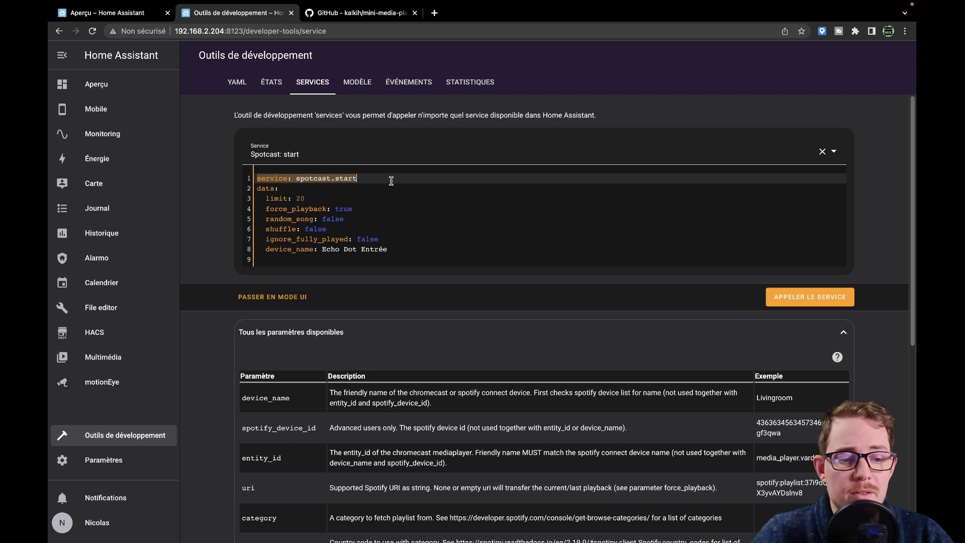
{"action": "left_click", "coordinate": [261, 189]}
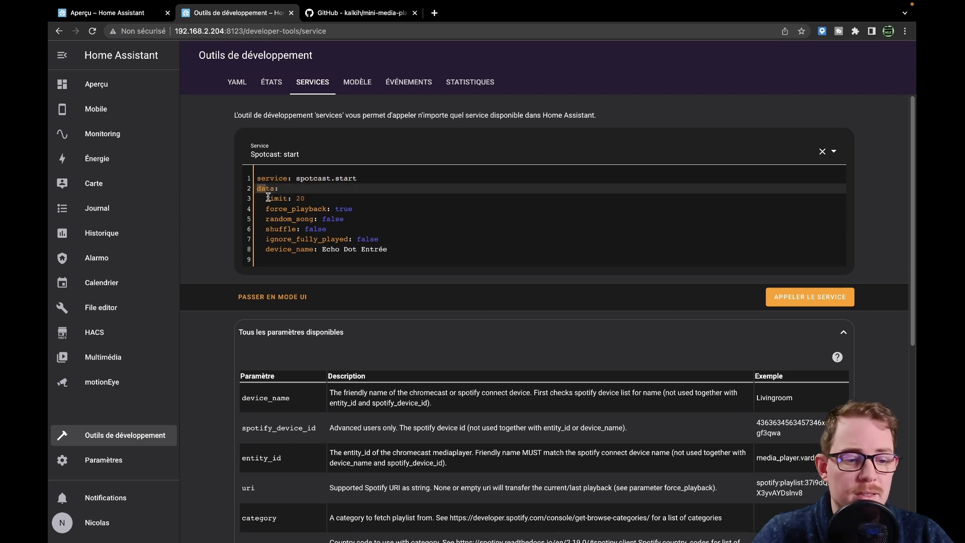
{"action": "left_click_drag", "start_coordinate": [265, 199], "coordinate": [398, 246]}
{"action": "key", "text": "super+c"}
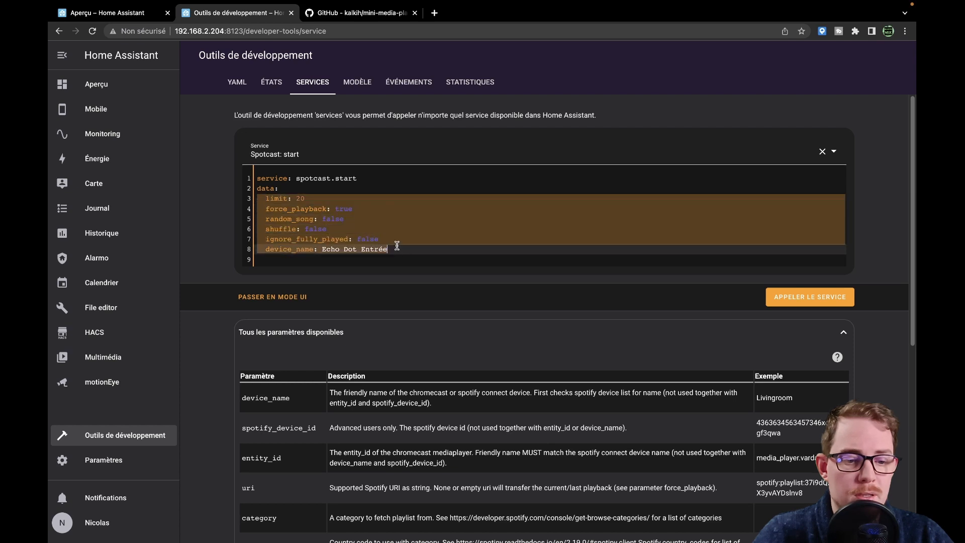
Step: Paste the copied service parameters on a new line under data: in the Entrée card's code
{"action": "left_click", "coordinate": [149, 15]}
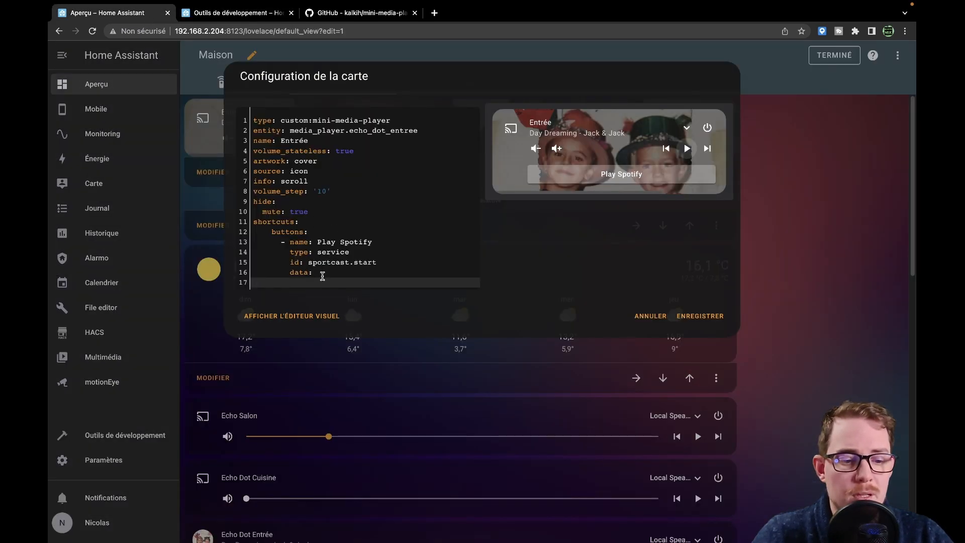
{"action": "left_click", "coordinate": [328, 272]}
{"action": "key", "text": "Return"}
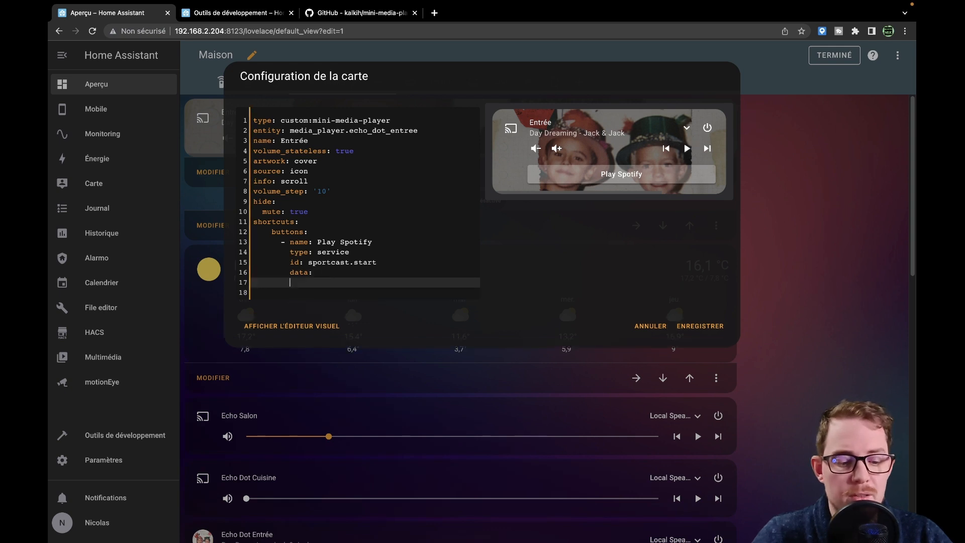
{"action": "key", "text": "super+v"}
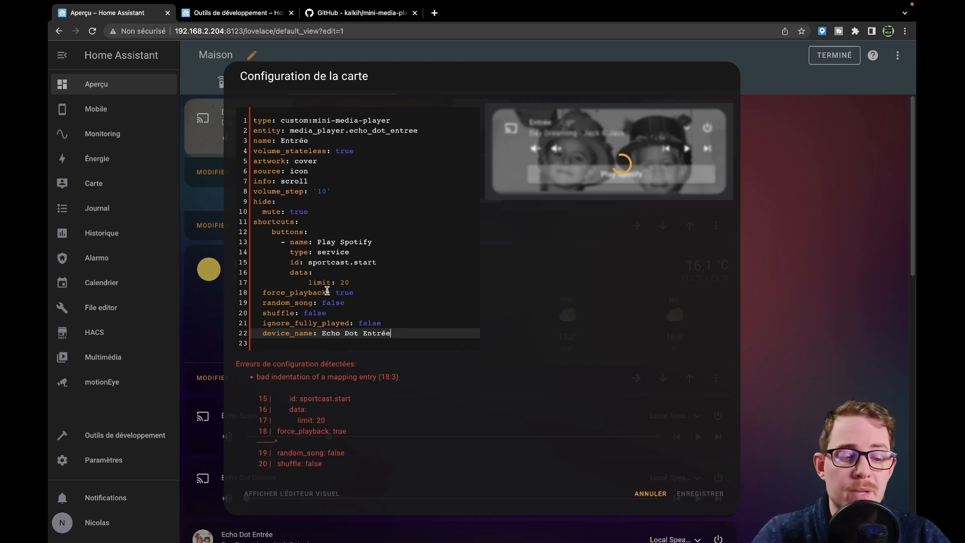
Step: Align limit and force_playback at the same indentation, one level under data: in the Play Spotify shortcut's code
{"action": "left_click", "coordinate": [265, 291]}
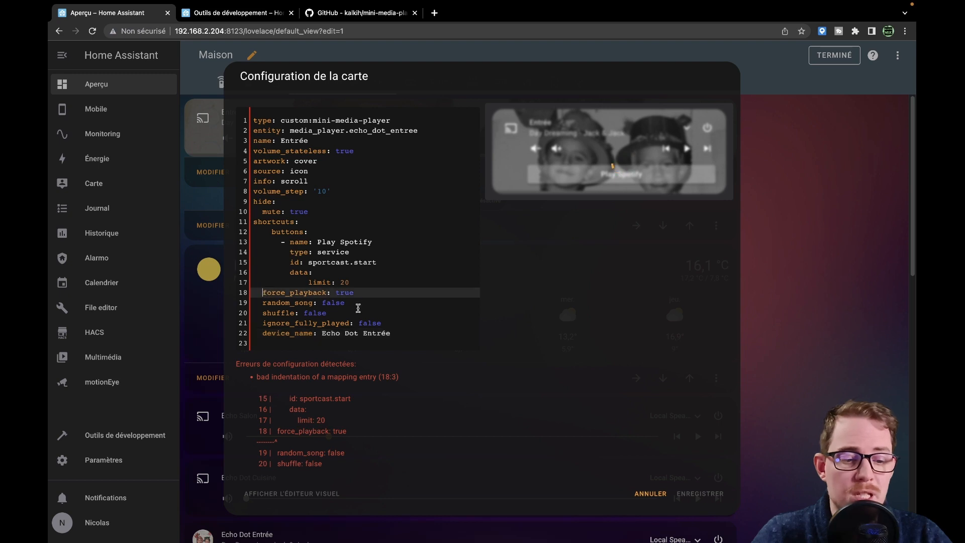
{"action": "key", "text": "Tab"}
{"action": "key", "text": "Tab"}
{"action": "key", "text": "Tab"}
{"action": "key", "text": "Tab"}
{"action": "key", "text": "Tab"}
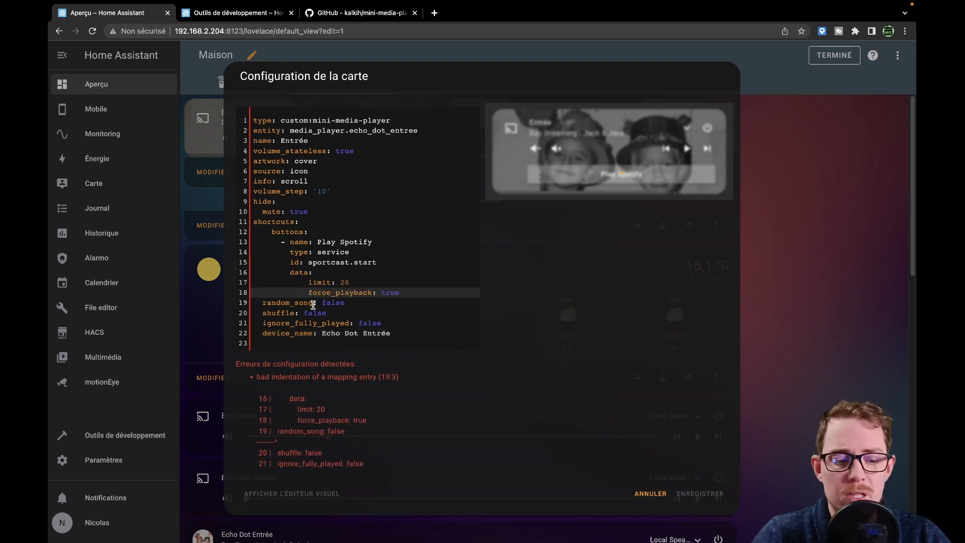
{"action": "key", "text": "shift+Tab"}
{"action": "left_click", "coordinate": [304, 282]}
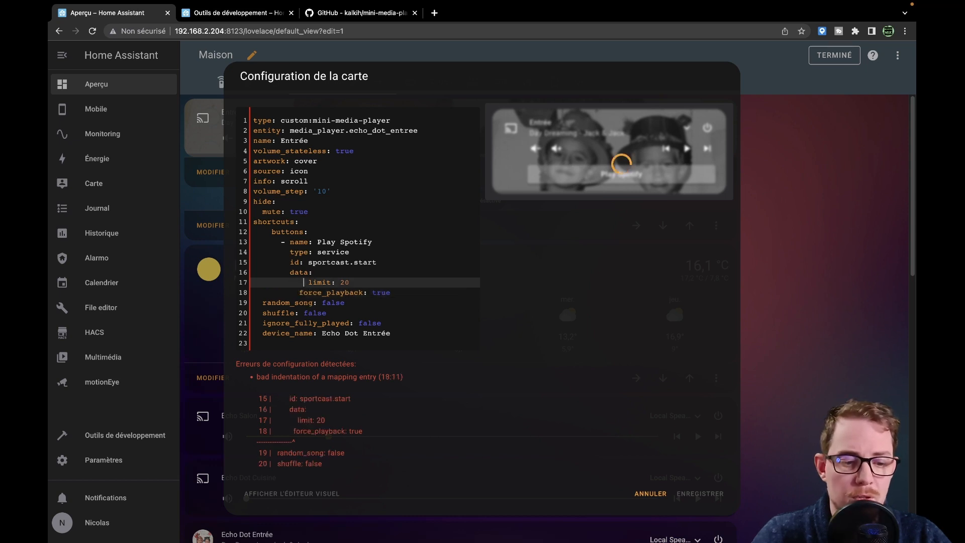
{"action": "key", "text": "shift+Tab"}
Step: Indent the random_song and shuffle lines to align with force_playback under data: in the card's code
{"action": "key", "text": "Down"}
{"action": "key", "text": "Down"}
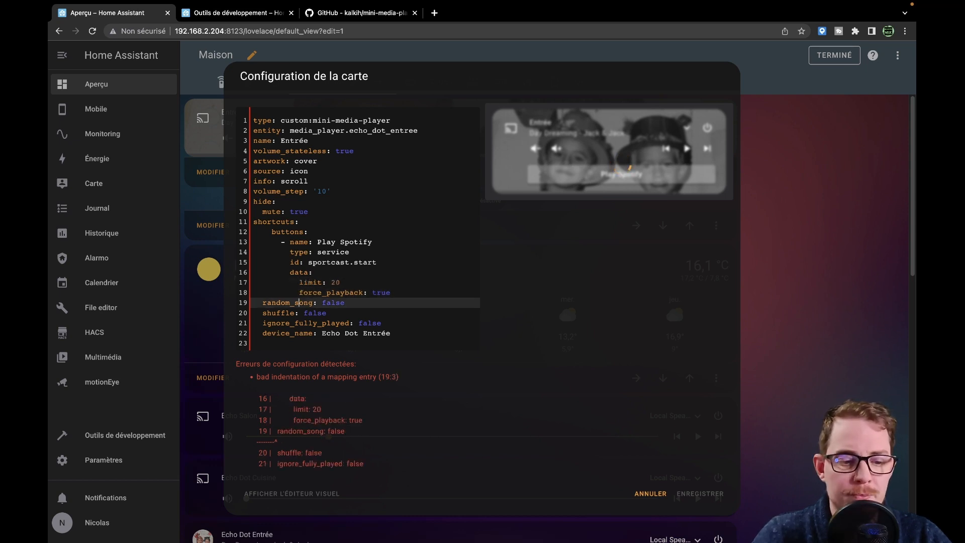
{"action": "key", "text": "Left"}
{"action": "key", "text": "Left"}
{"action": "key", "text": "Left"}
{"action": "key", "text": "Left"}
{"action": "key", "text": "Left"}
{"action": "key", "text": "Left"}
{"action": "key", "text": "Left"}
{"action": "key", "text": "Left"}
{"action": "key", "text": "Tab"}
{"action": "key", "text": "Tab"}
{"action": "key", "text": "Tab"}
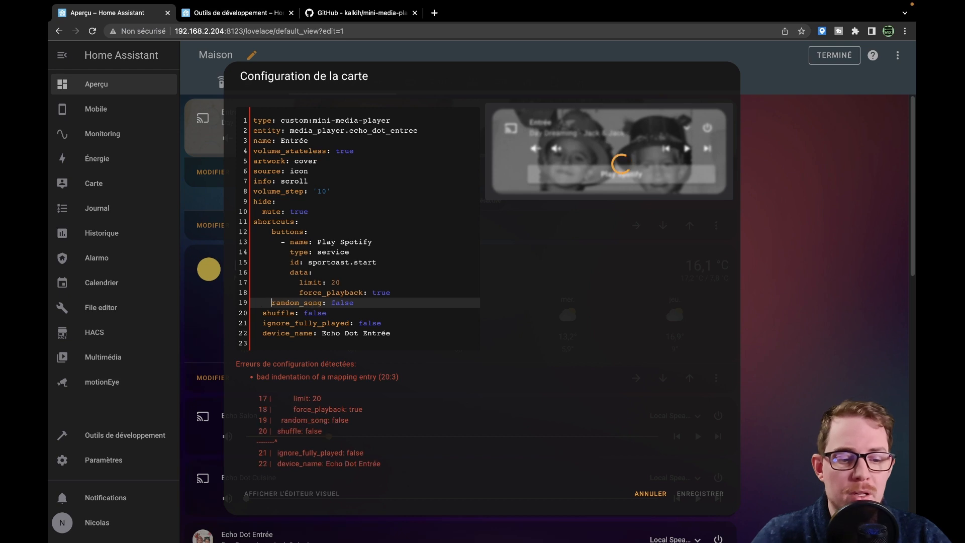
{"action": "key", "text": "Tab"}
{"action": "key", "text": "Down"}
{"action": "key", "text": "Tab"}
{"action": "key", "text": "Tab"}
{"action": "key", "text": "Tab"}
{"action": "key", "text": "Tab"}
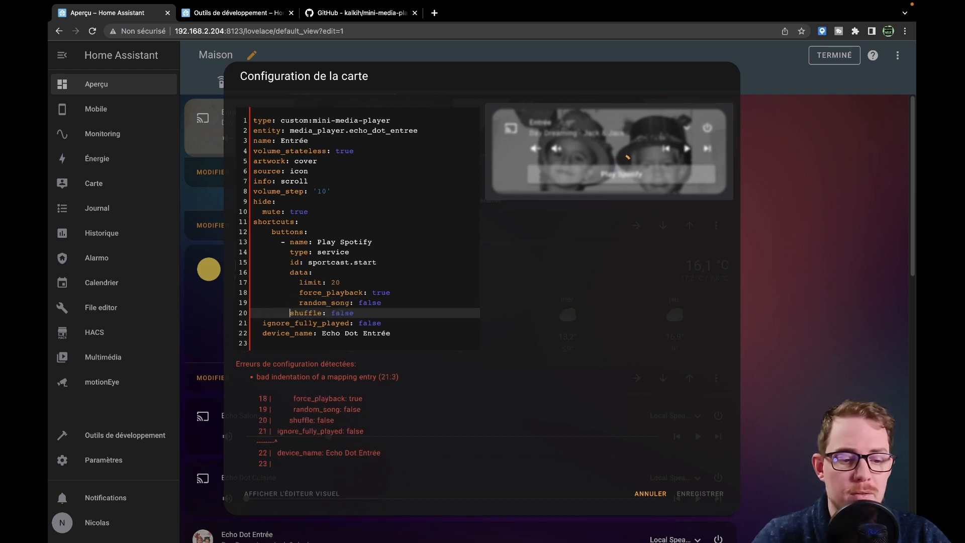
Step: Indent the ignore_fully_played and device_name lines to match the other parameters under data:, and save the card
{"action": "key", "text": "Down"}
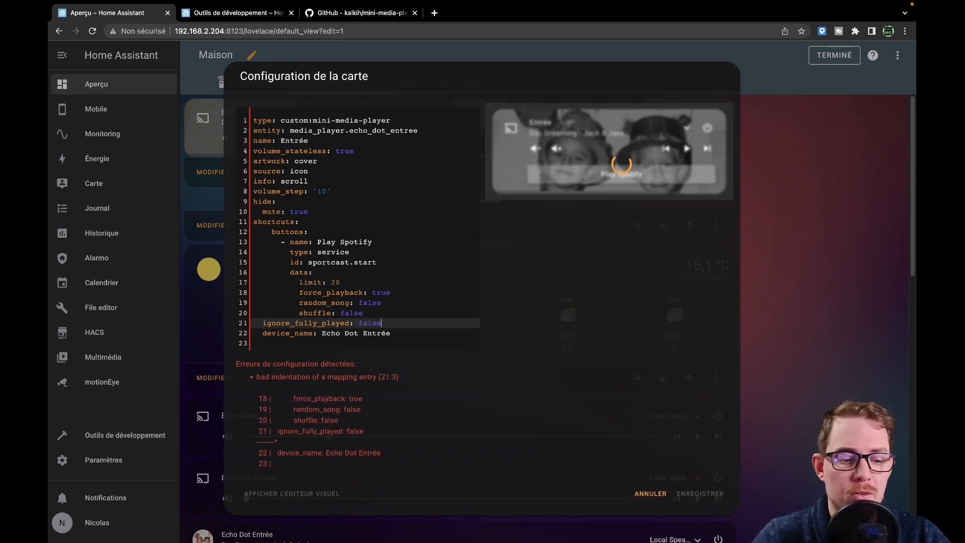
{"action": "key", "text": "Tab"}
{"action": "key", "text": "Tab"}
{"action": "key", "text": "Tab"}
{"action": "key", "text": "Tab"}
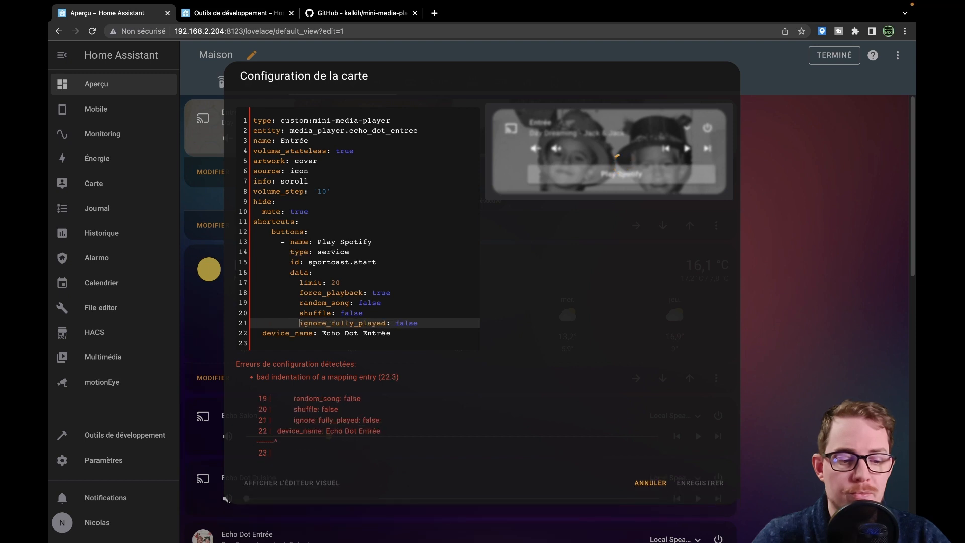
{"action": "key", "text": "Down"}
{"action": "key", "text": "Tab"}
{"action": "key", "text": "Tab"}
{"action": "key", "text": "Tab"}
{"action": "key", "text": "Tab"}
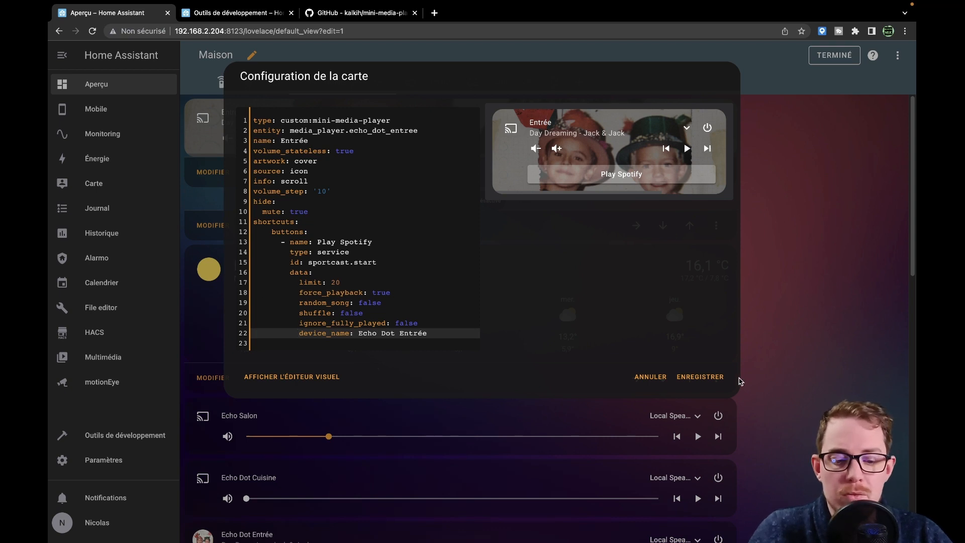
{"action": "left_click", "coordinate": [714, 381]}
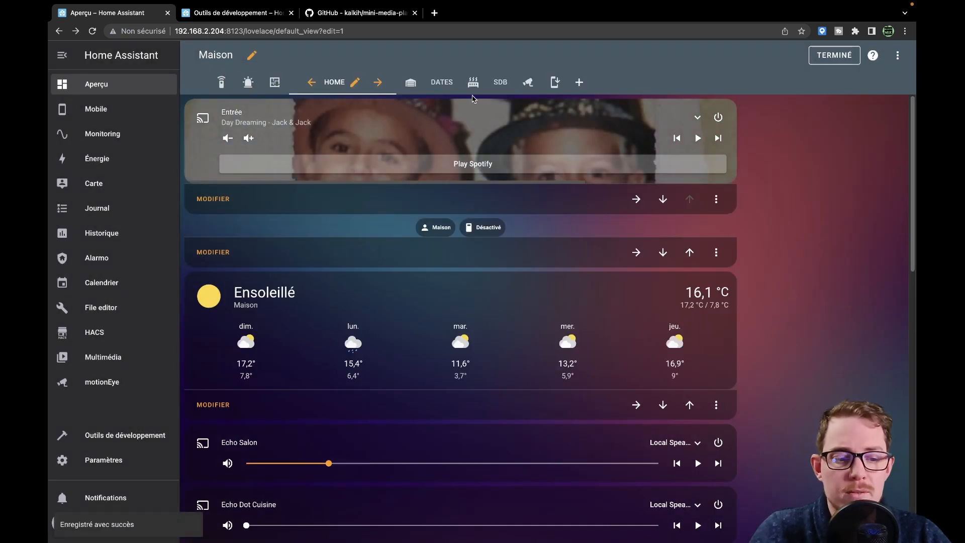
Step: Test the Play Spotify shortcut on the Entrée card of the dashboard, and pause the playback
{"action": "left_click", "coordinate": [457, 165]}
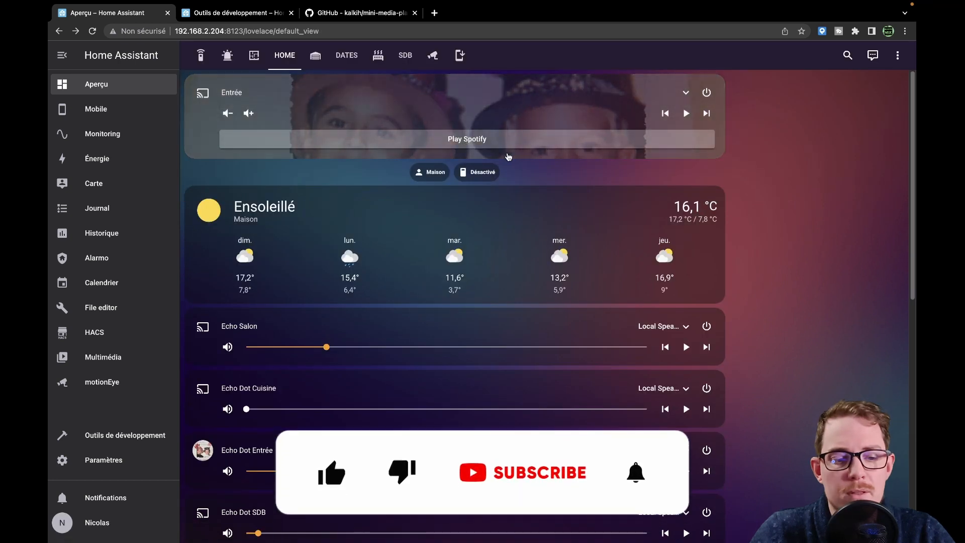
{"action": "left_click", "coordinate": [508, 153]}
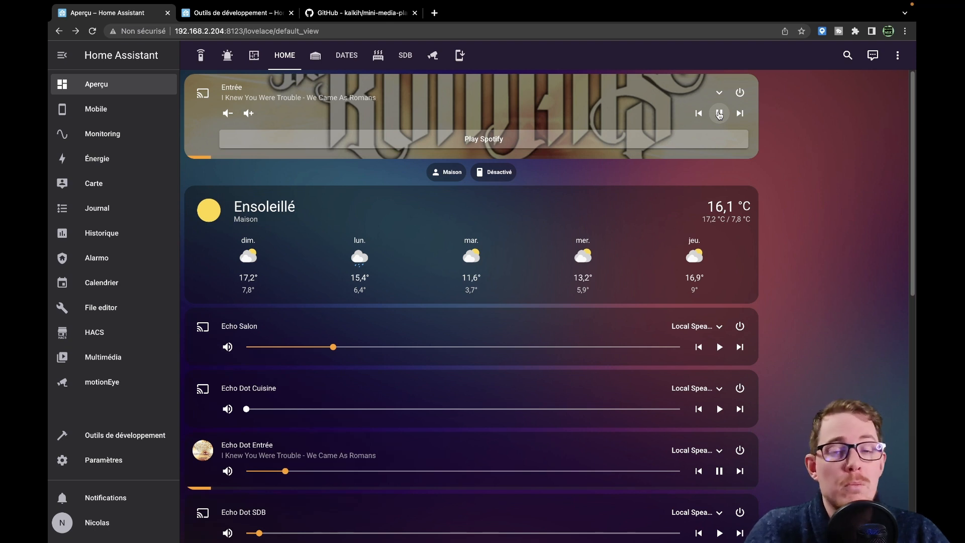
{"action": "left_click", "coordinate": [719, 113]}
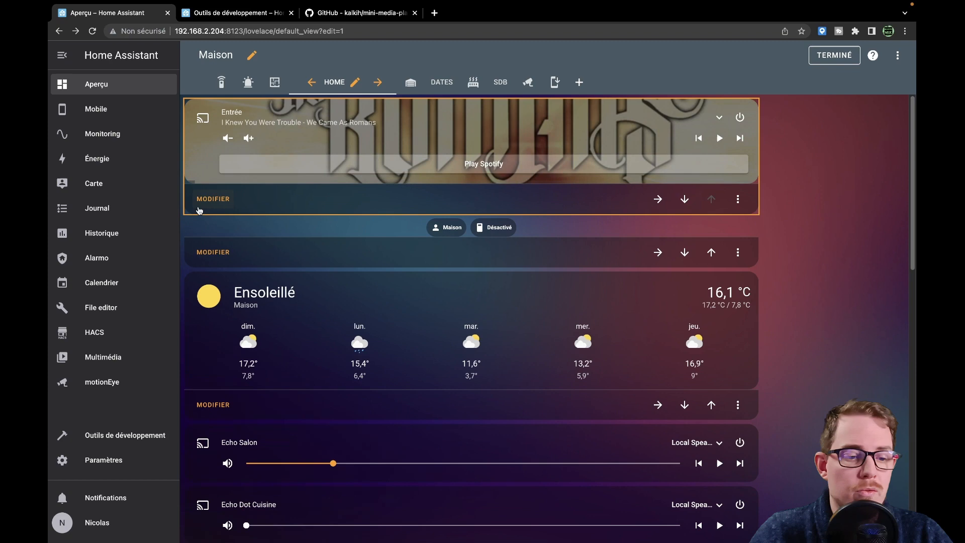
Step: Open the Entrée card's code and add a second shortcut button named Favoris after the Play Spotify entry
{"action": "left_click", "coordinate": [200, 209]}
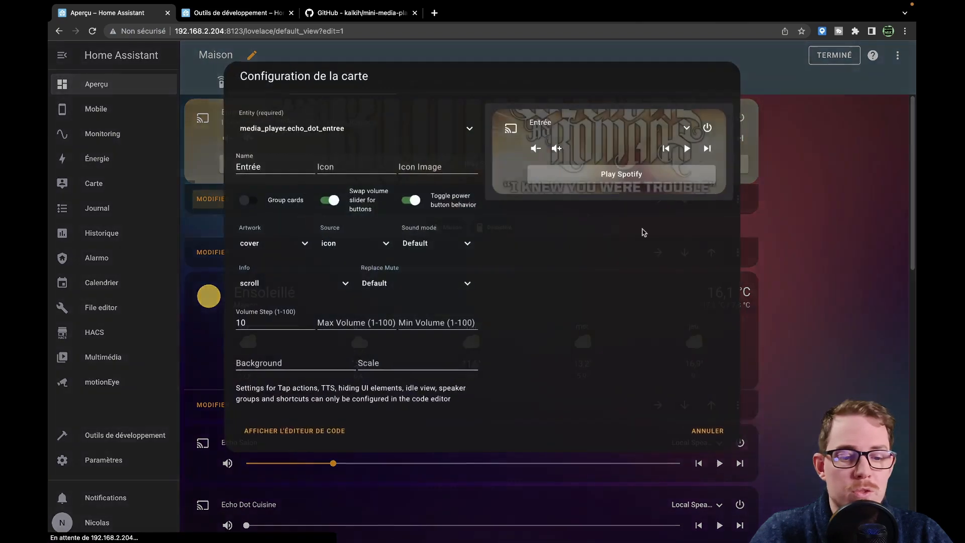
{"action": "left_click", "coordinate": [174, 431]}
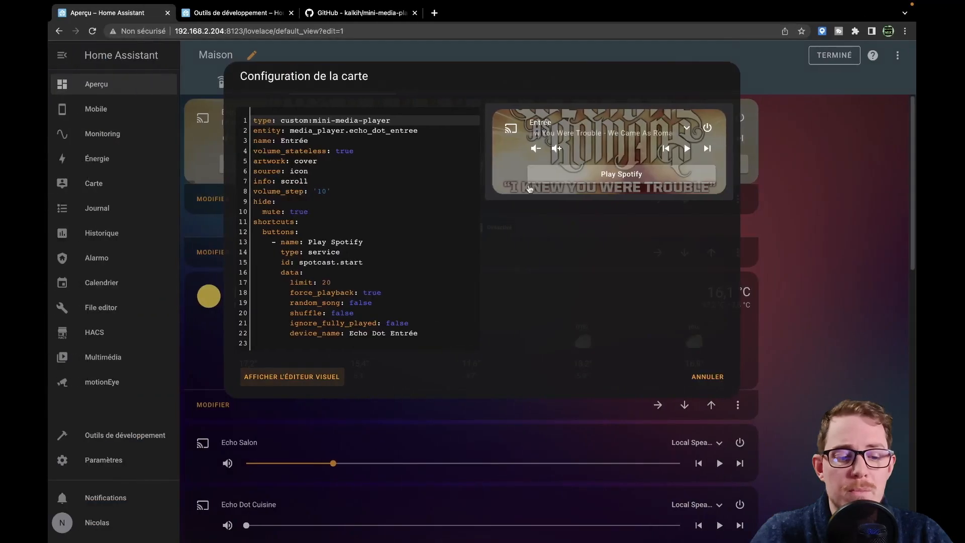
{"action": "left_click", "coordinate": [443, 333]}
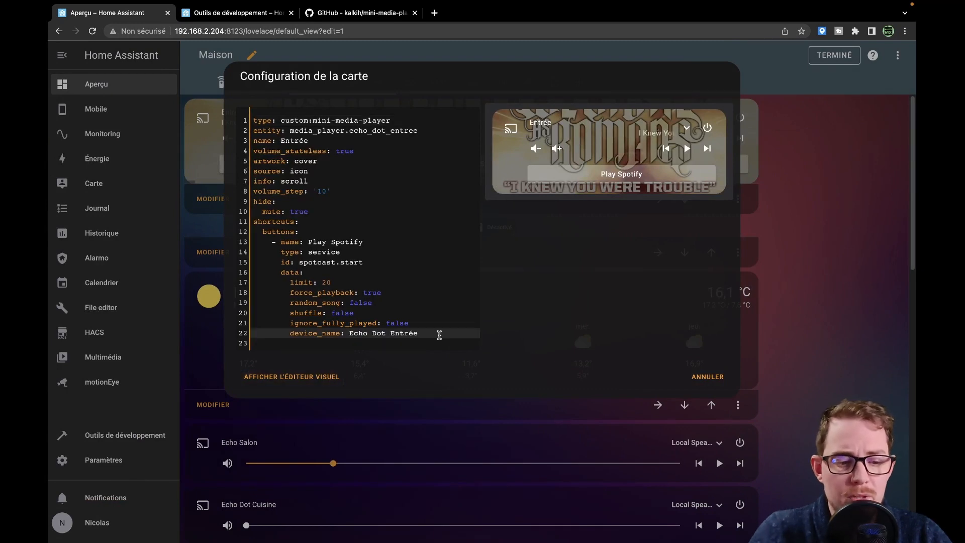
{"action": "key", "text": "Return"}
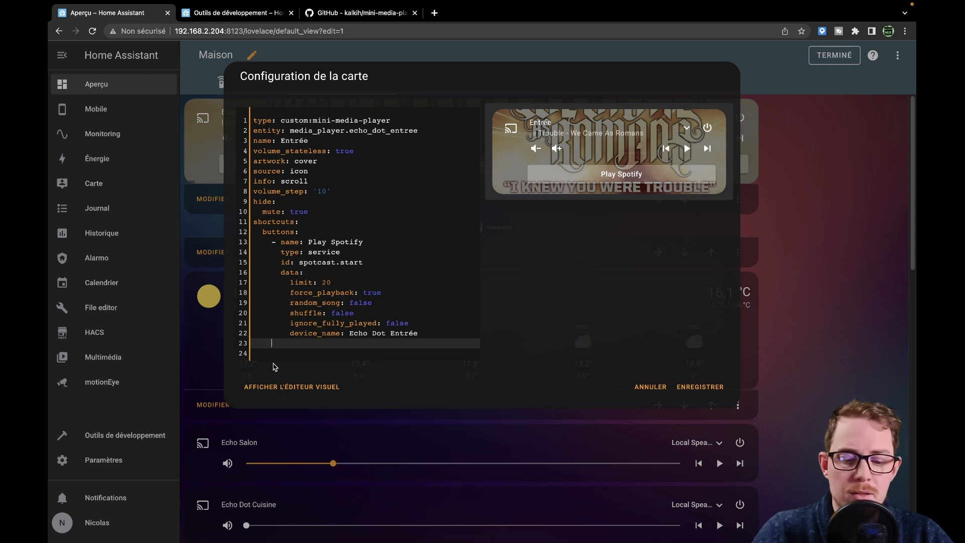
{"action": "type", "text": "-"}
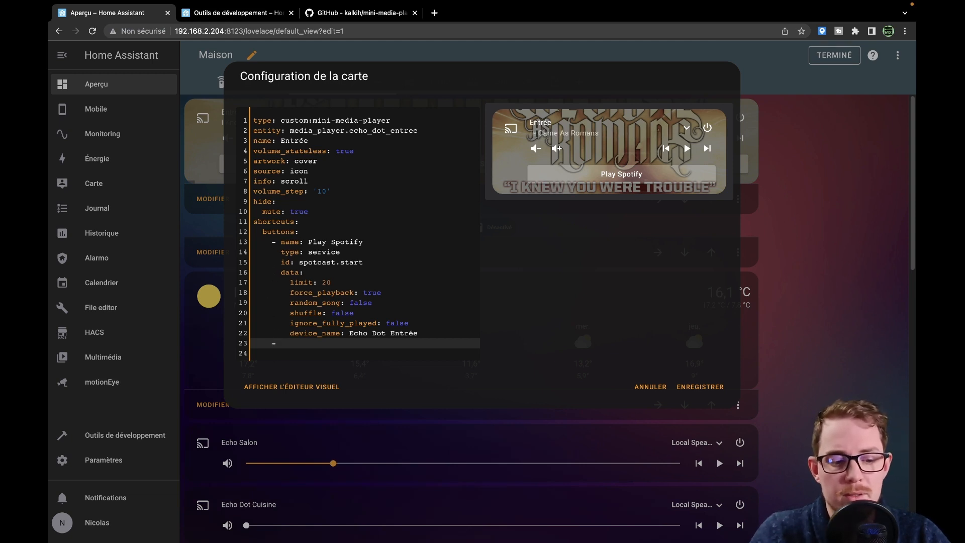
{"action": "type", "text": " name"}
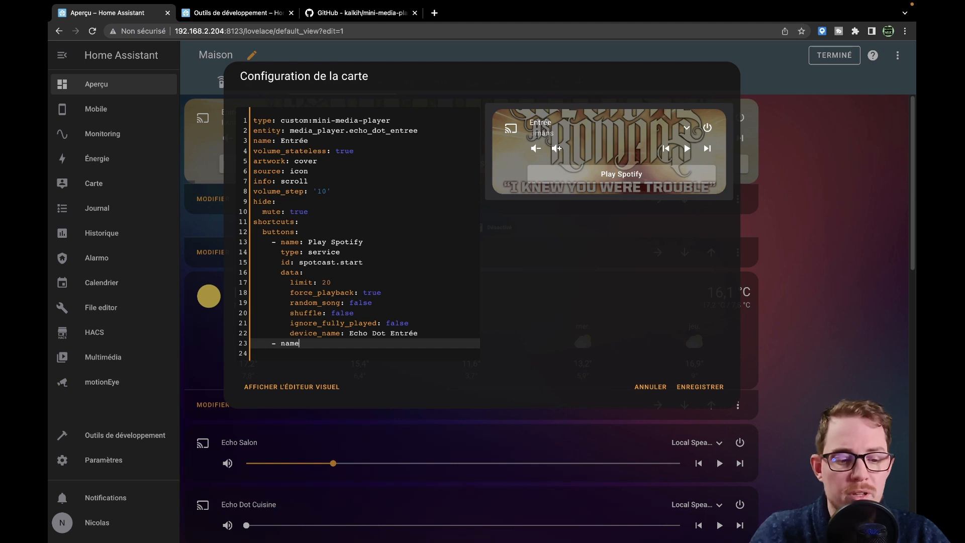
{"action": "type", "text": ": F"}
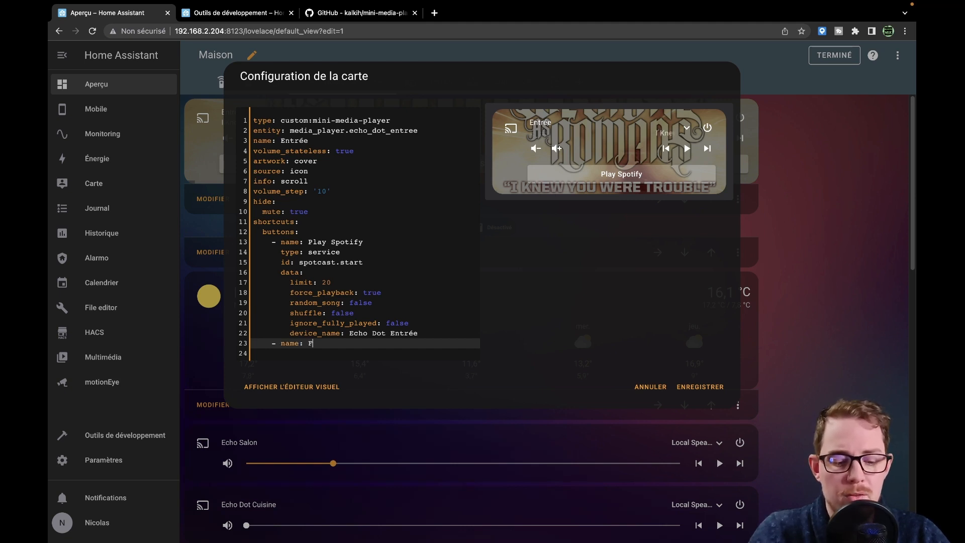
{"action": "type", "text": "avoris"}
{"action": "key", "text": "Return"}
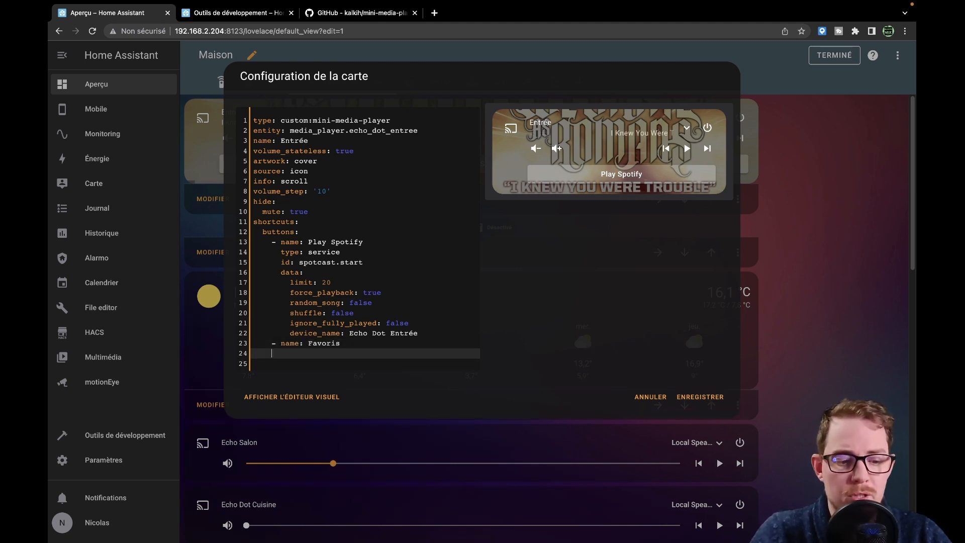
Step: Give the Favoris button the type service and the id spotcast.start, followed by an empty data key
{"action": "type", "text": "ty"}
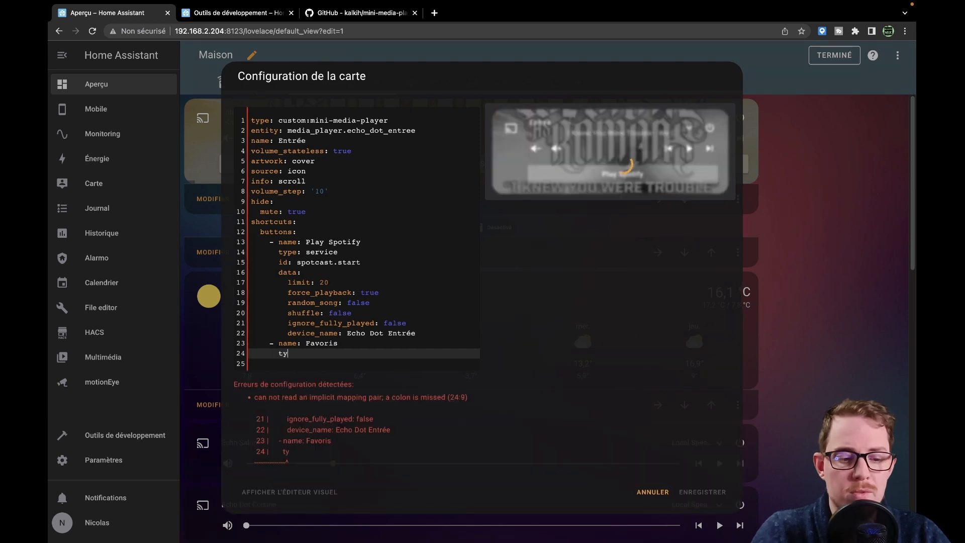
{"action": "type", "text": "pe: "}
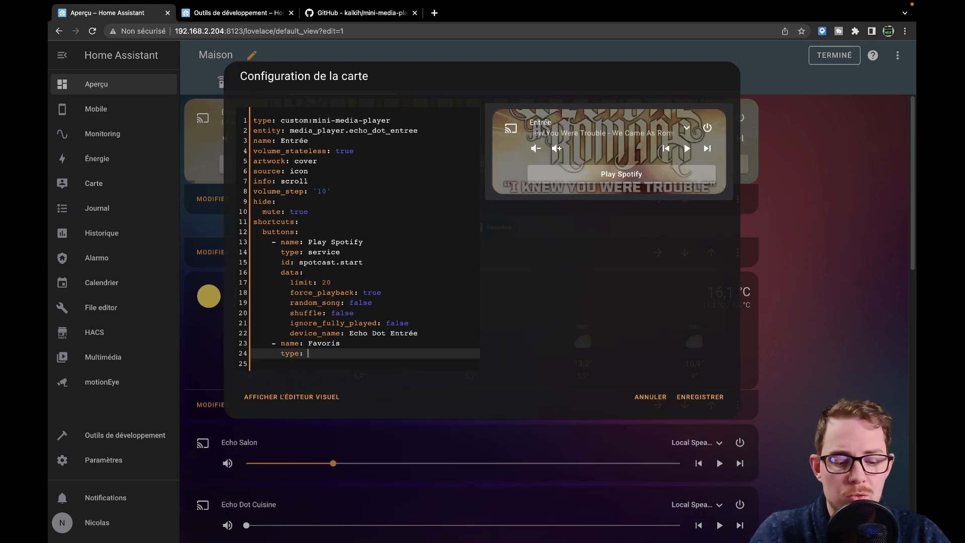
{"action": "type", "text": "service"}
{"action": "key", "text": "Return"}
{"action": "type", "text": "i"}
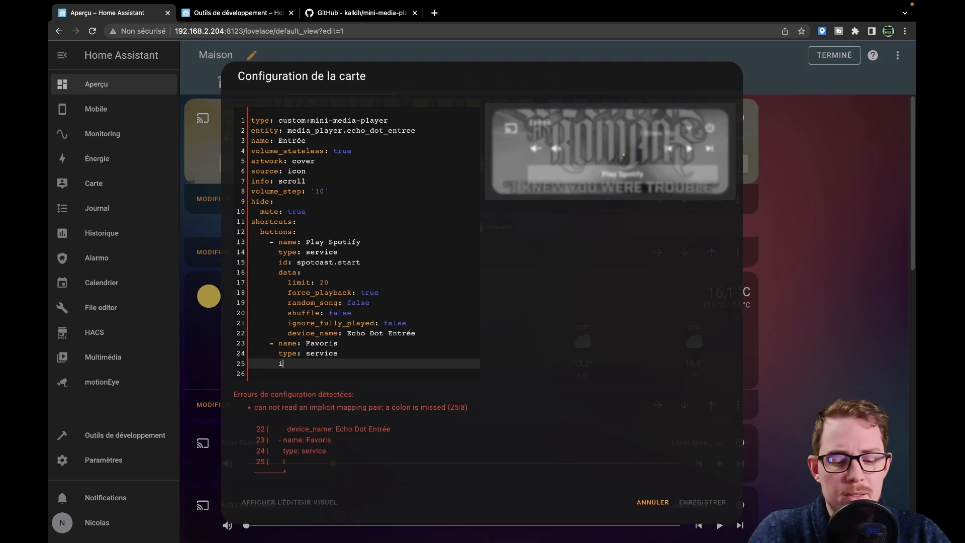
{"action": "type", "text": "d: sp"}
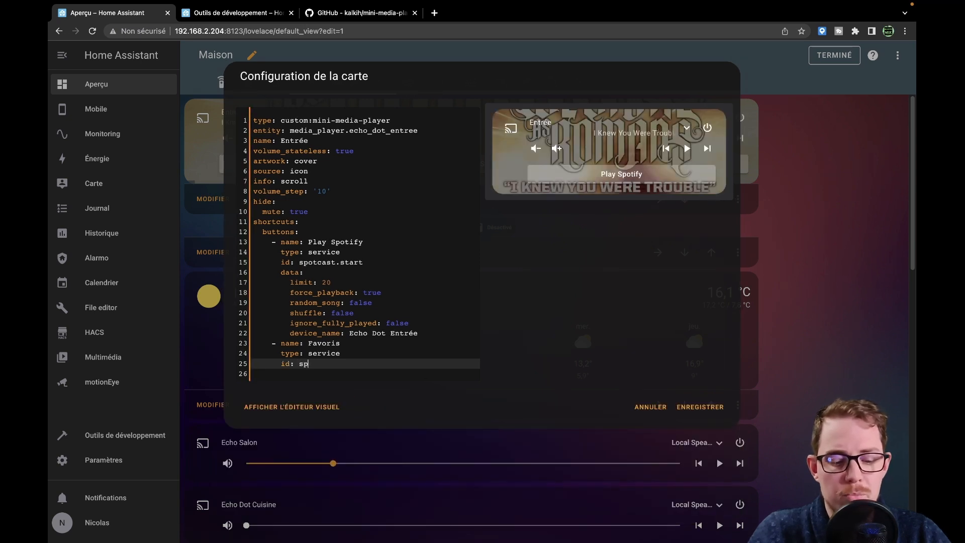
{"action": "type", "text": "otcas"}
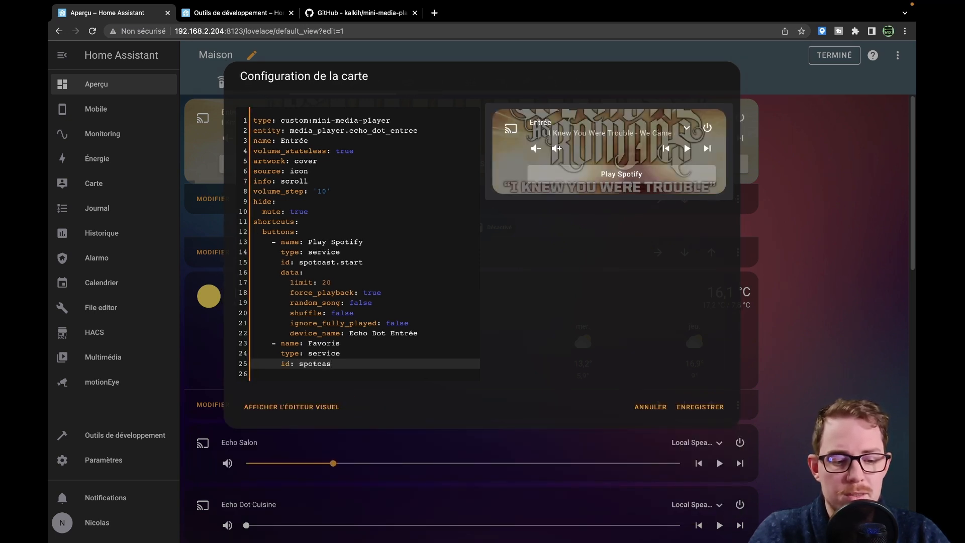
{"action": "type", "text": "t.stat"}
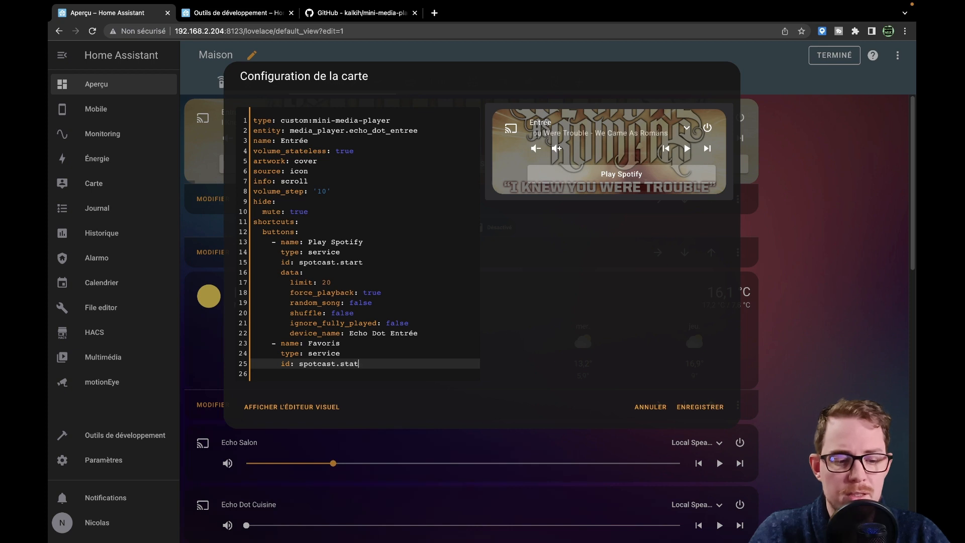
{"action": "key", "text": "BackSpace"}
{"action": "type", "text": "rt"}
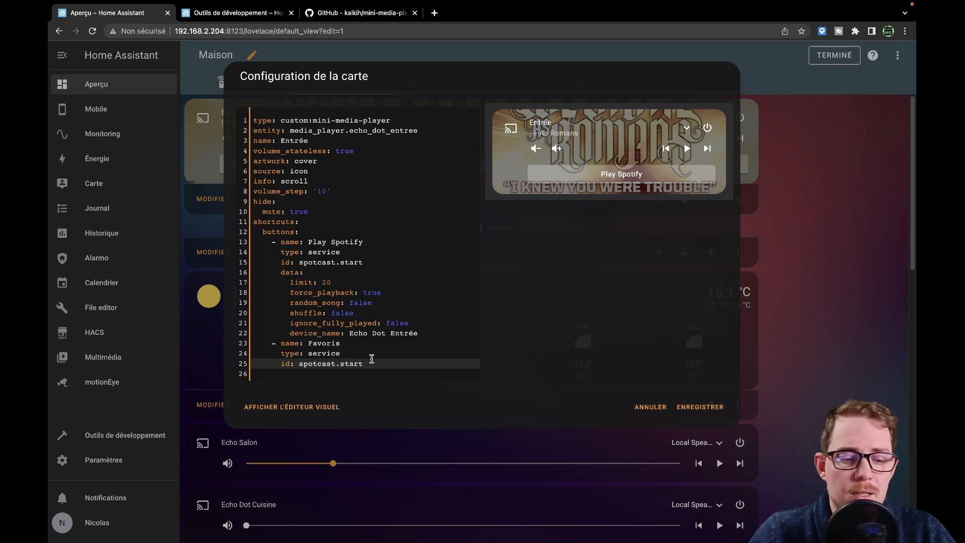
{"action": "key", "text": "Return"}
{"action": "type", "text": "data"}
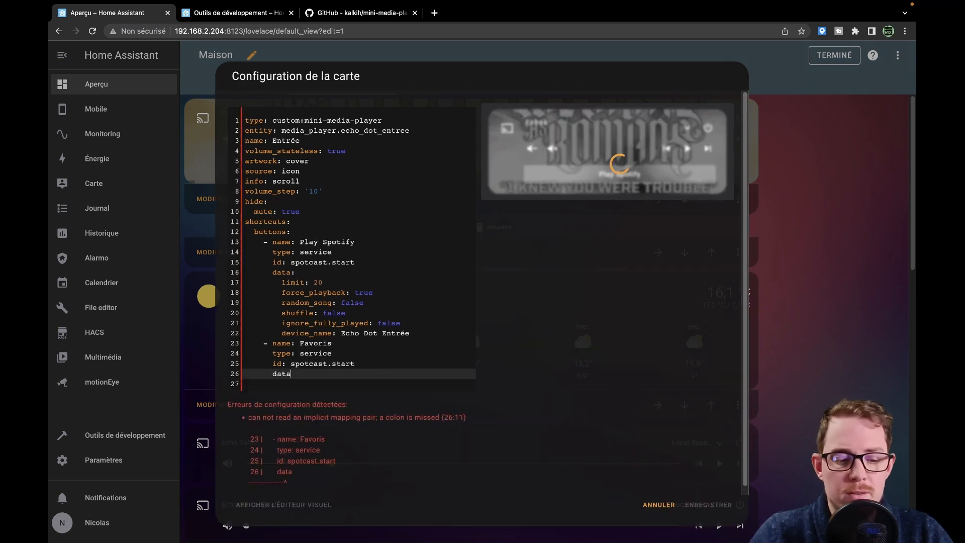
{"action": "type", "text": " :"}
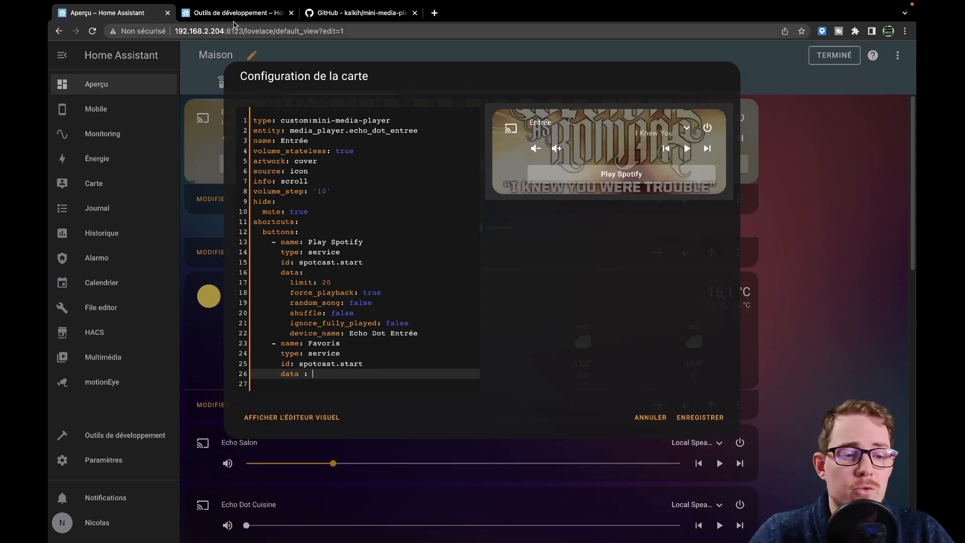
Step: Enable the URI parameter of the Spotcast start service in the developer tools and begin its value with spotify:playlist:
{"action": "left_click", "coordinate": [235, 14]}
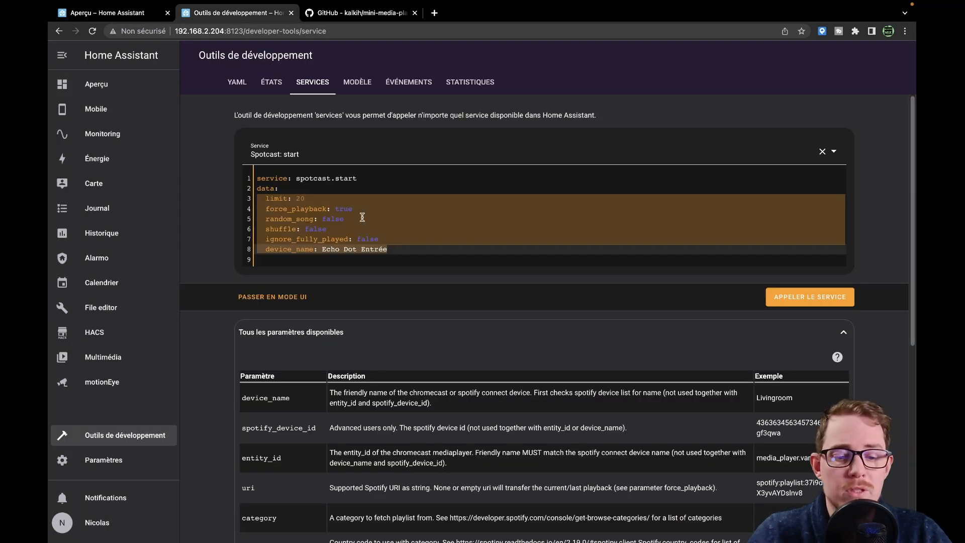
{"action": "left_click", "coordinate": [285, 302]}
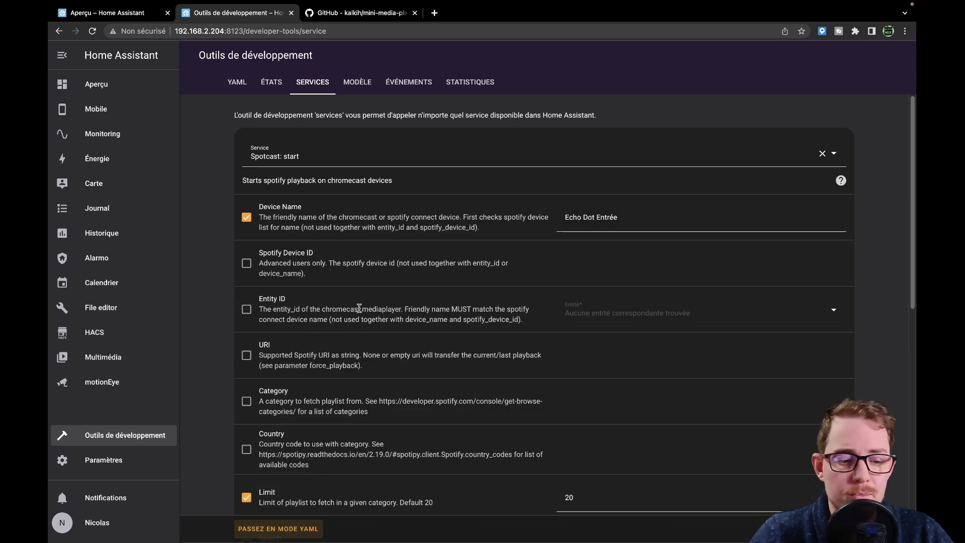
{"action": "left_click", "coordinate": [247, 356]}
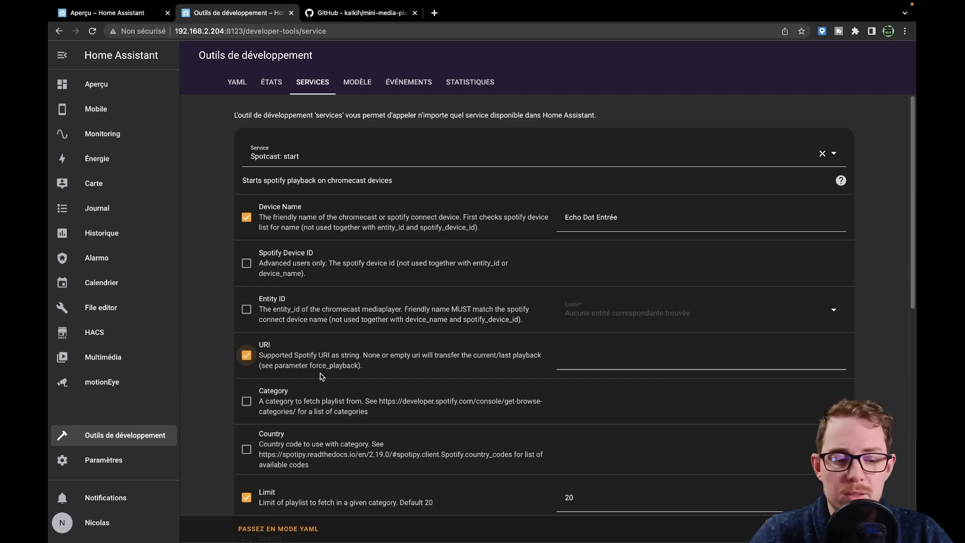
{"action": "left_click", "coordinate": [615, 361]}
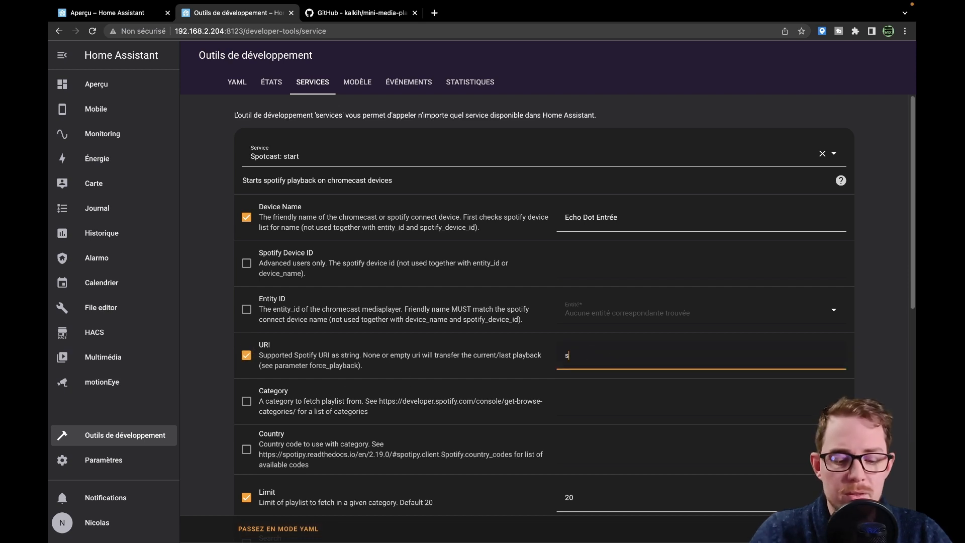
{"action": "type", "text": "spotify"}
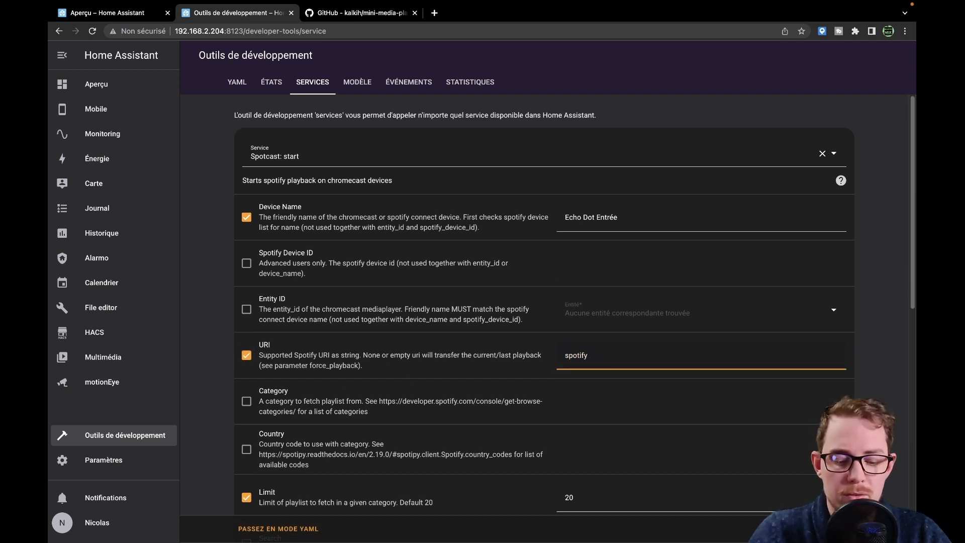
{"action": "type", "text": ":playlist:"}
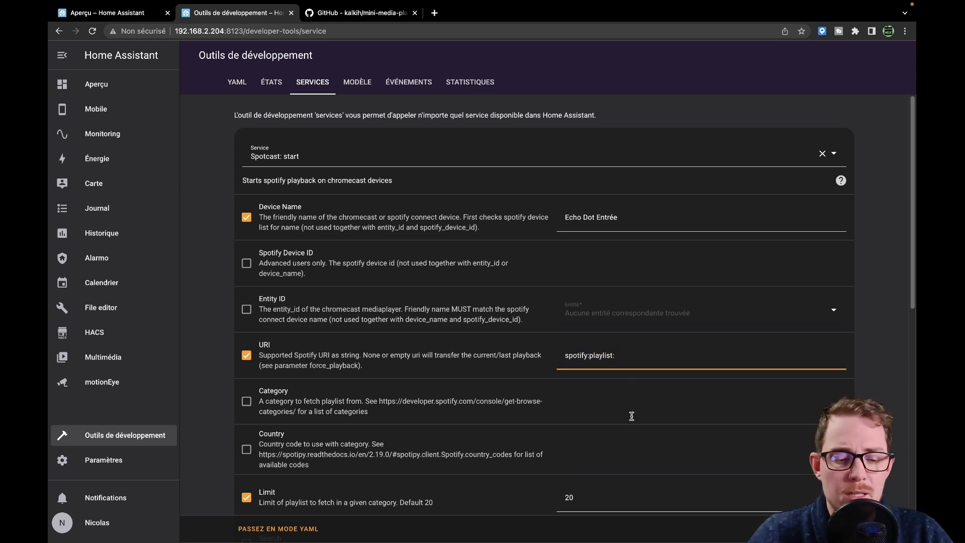
Step: Find the Spotify web player in a new browser tab, open the Mes titres Shazam playlist, and copy the playlist ID from its address
{"action": "left_click", "coordinate": [435, 13]}
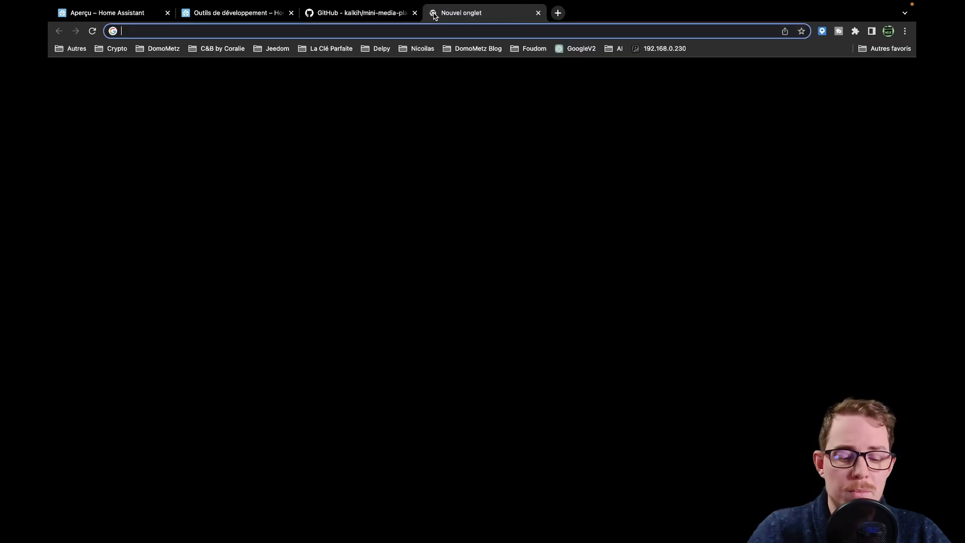
{"action": "type", "text": "spotify home assistant"}
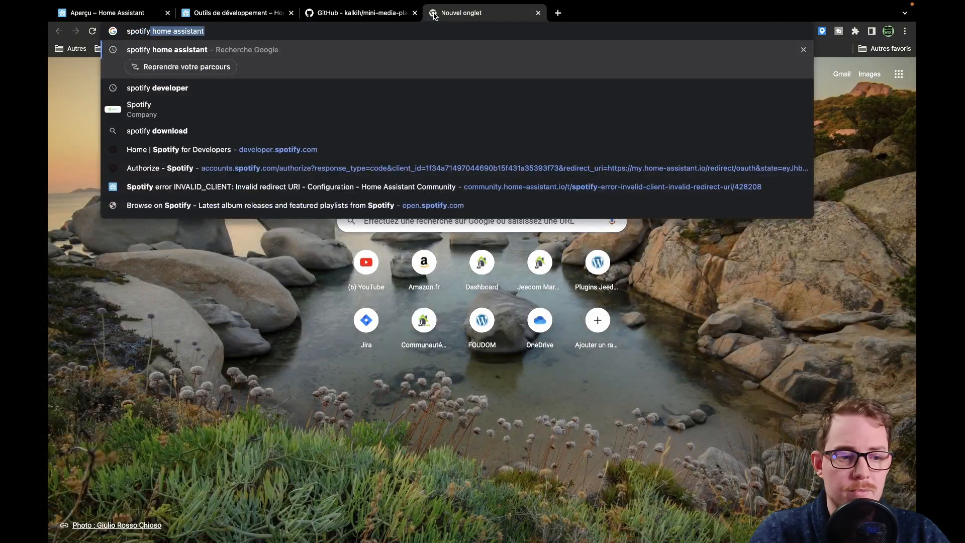
{"action": "key", "text": "Return"}
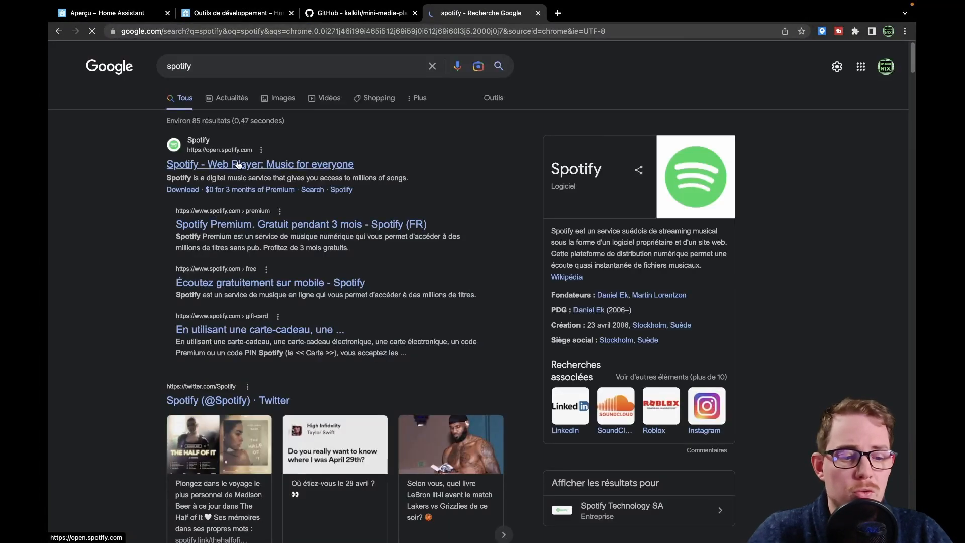
{"action": "left_click", "coordinate": [237, 165]}
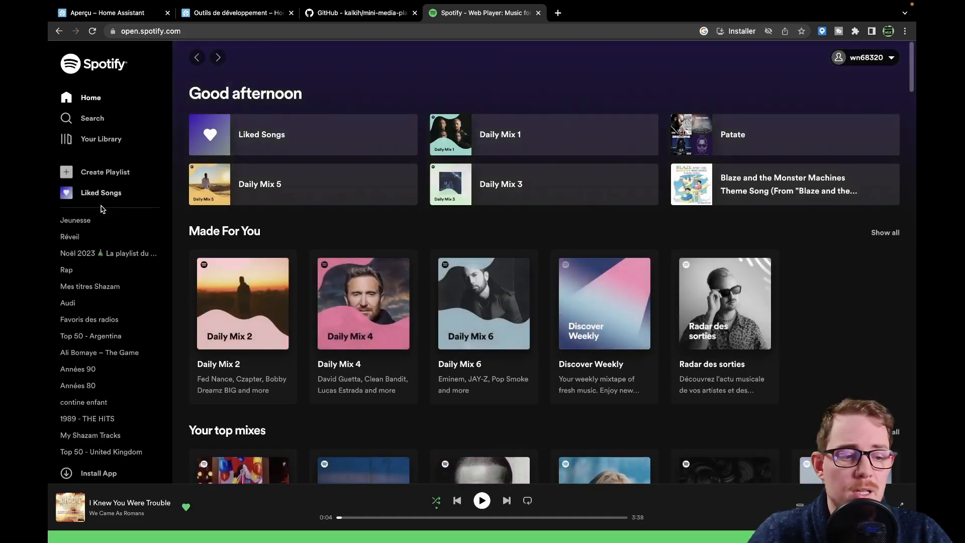
{"action": "left_click", "coordinate": [63, 288]}
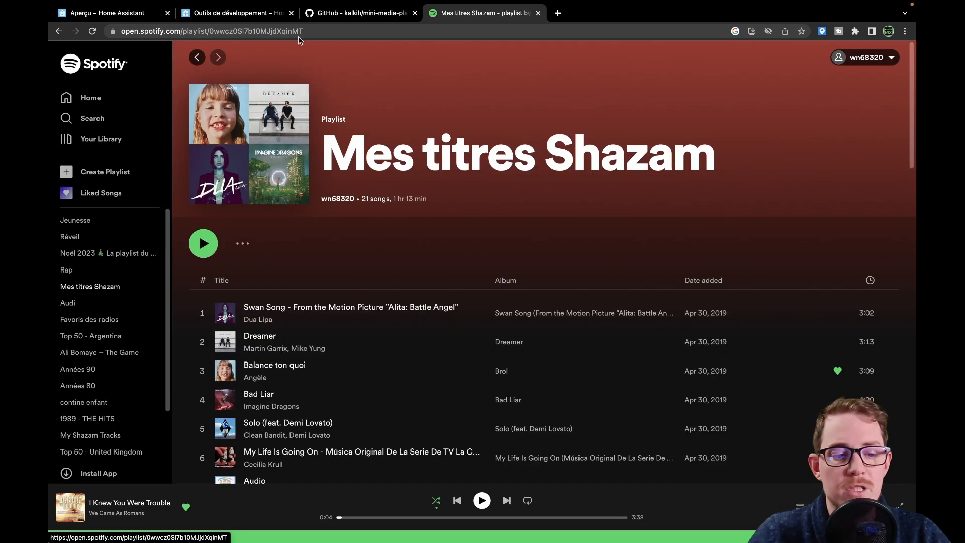
{"action": "double_click", "coordinate": [254, 31]}
{"action": "key", "text": "super+c"}
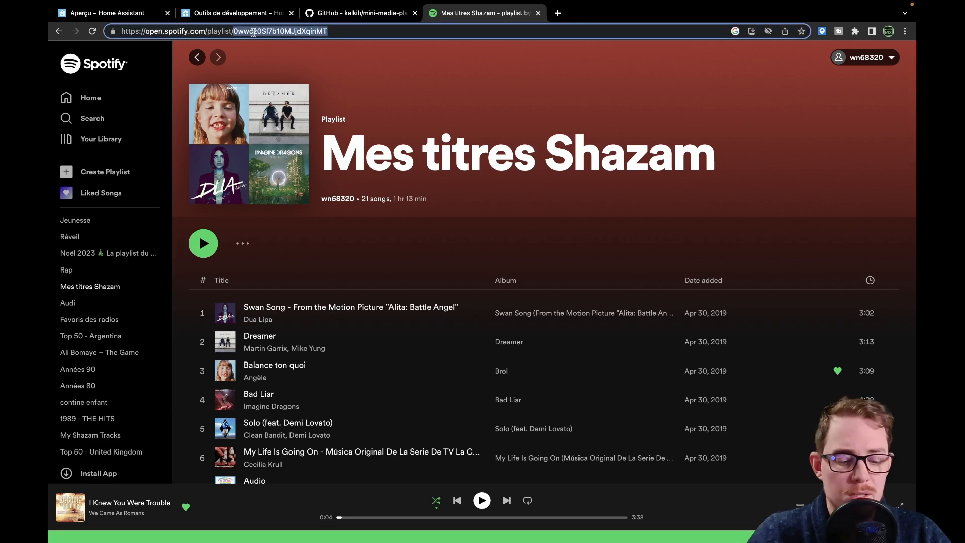
Step: Append the copied playlist ID to the URI in the Spotcast start service and call the service
{"action": "left_click", "coordinate": [234, 13]}
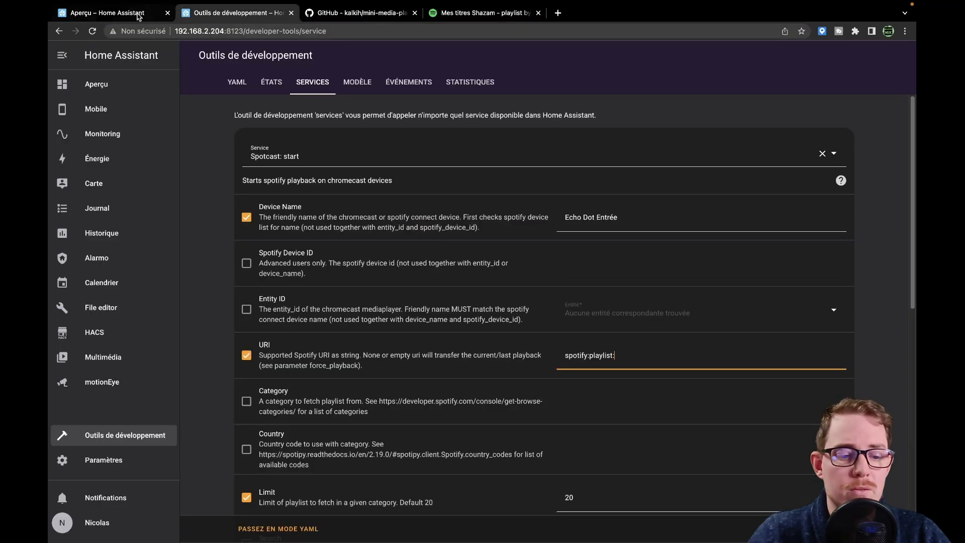
{"action": "key", "text": "super+v"}
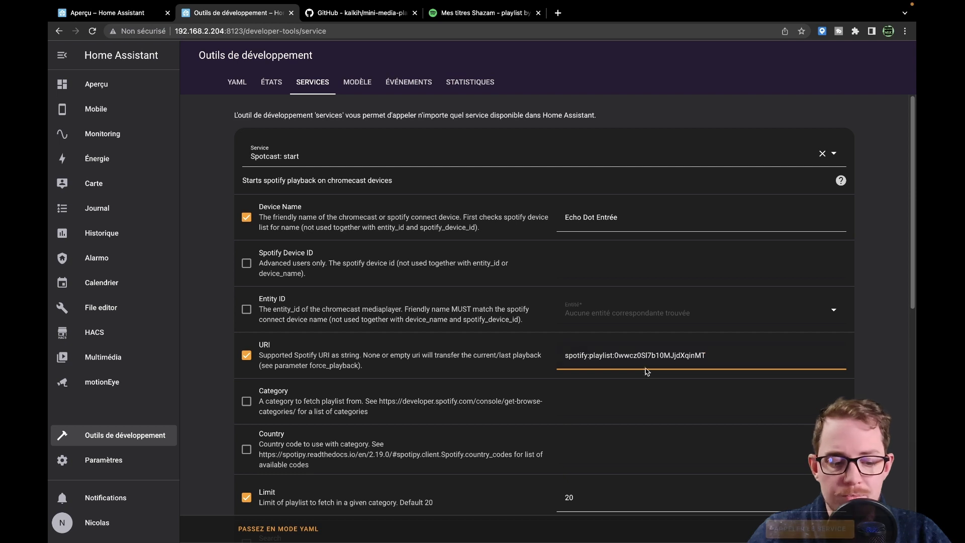
{"action": "left_click", "coordinate": [803, 530]}
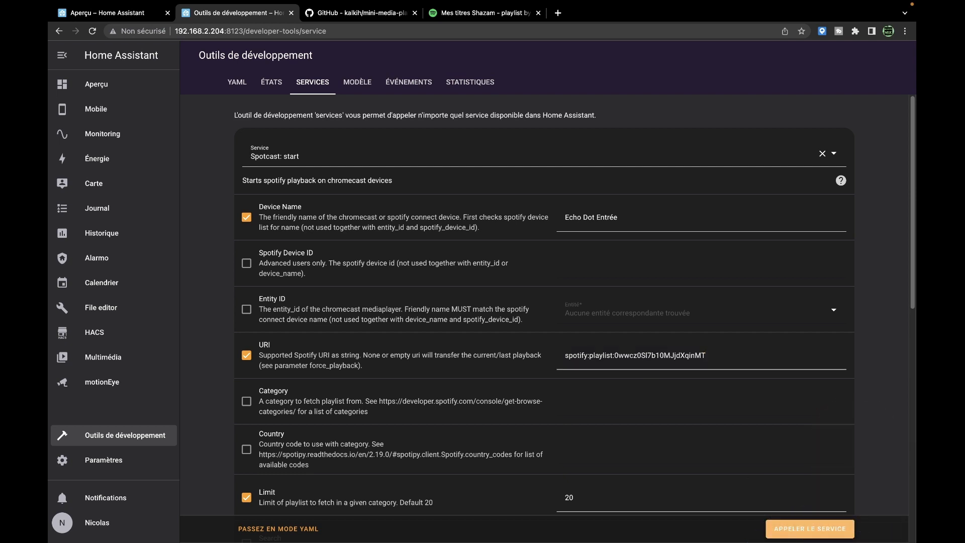
Step: Check the playlist's playback on the Entrée card and in the Spotify web player
{"action": "left_click", "coordinate": [141, 14]}
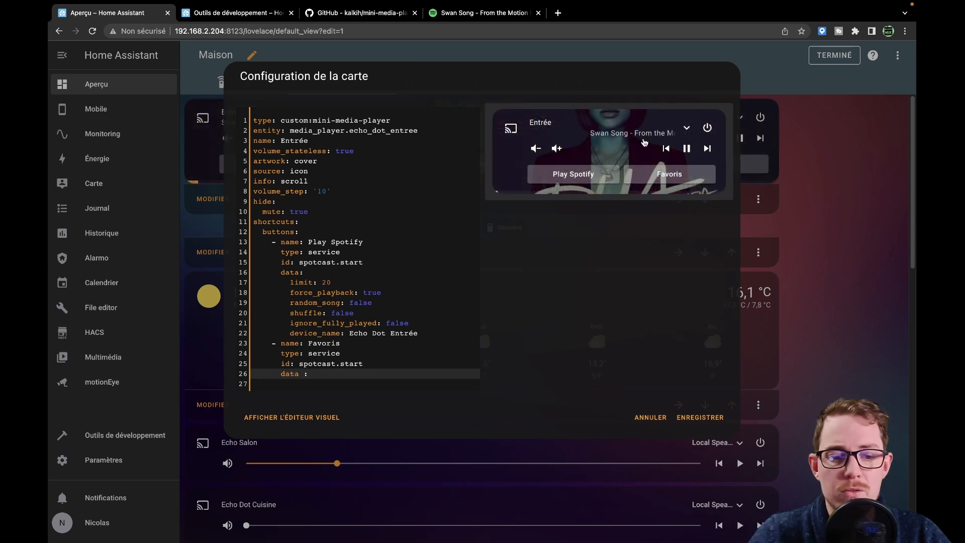
{"action": "left_click", "coordinate": [459, 14]}
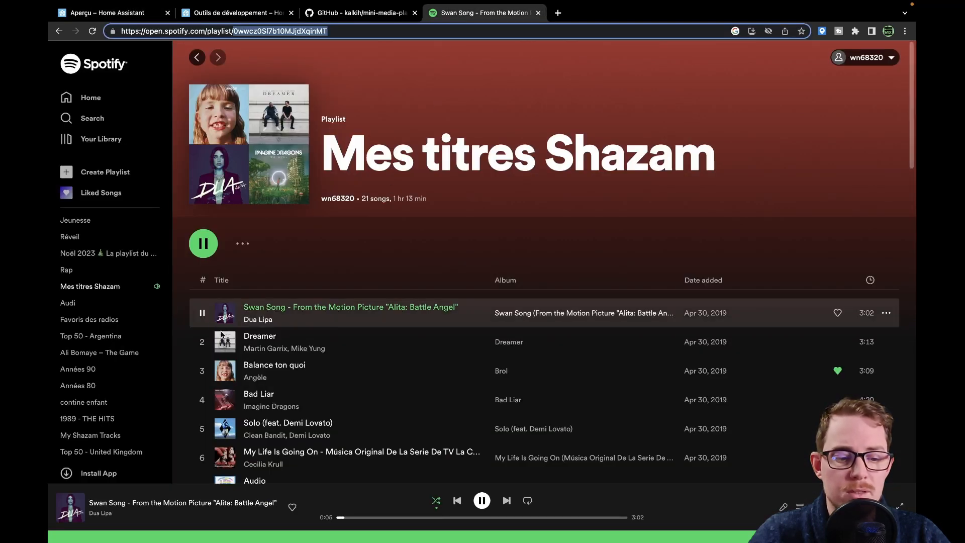
{"action": "left_click", "coordinate": [170, 5]}
Step: Copy the service's YAML parameters, from limit to uri, and paste them under the data key of the Favoris button
{"action": "left_click", "coordinate": [236, 12]}
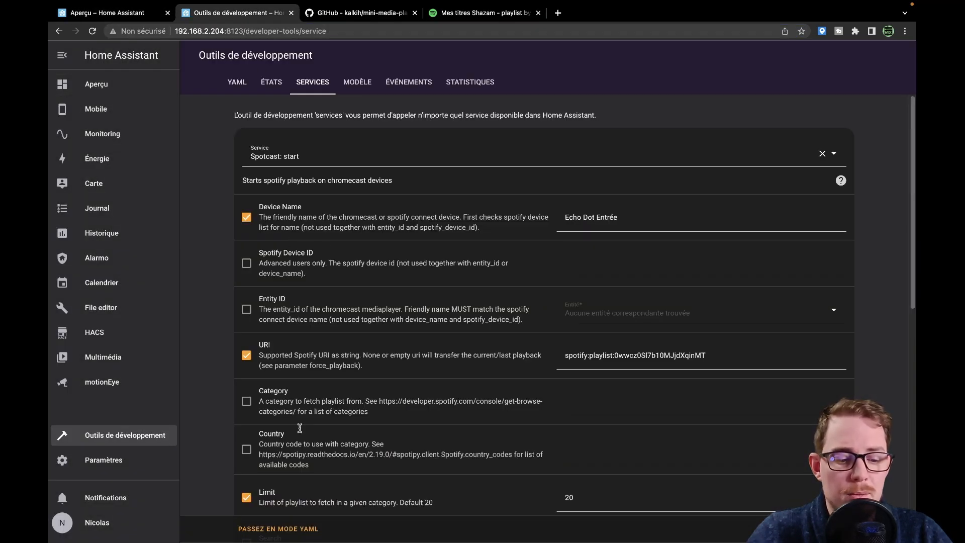
{"action": "left_click", "coordinate": [278, 529]}
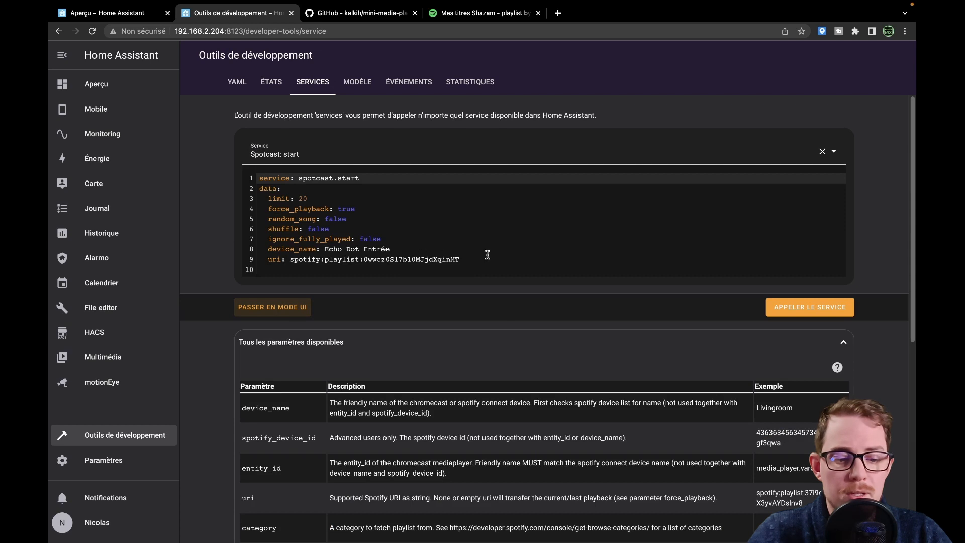
{"action": "left_click_drag", "start_coordinate": [490, 256], "coordinate": [261, 198]}
{"action": "key", "text": "ctrl+shift+Tab"}
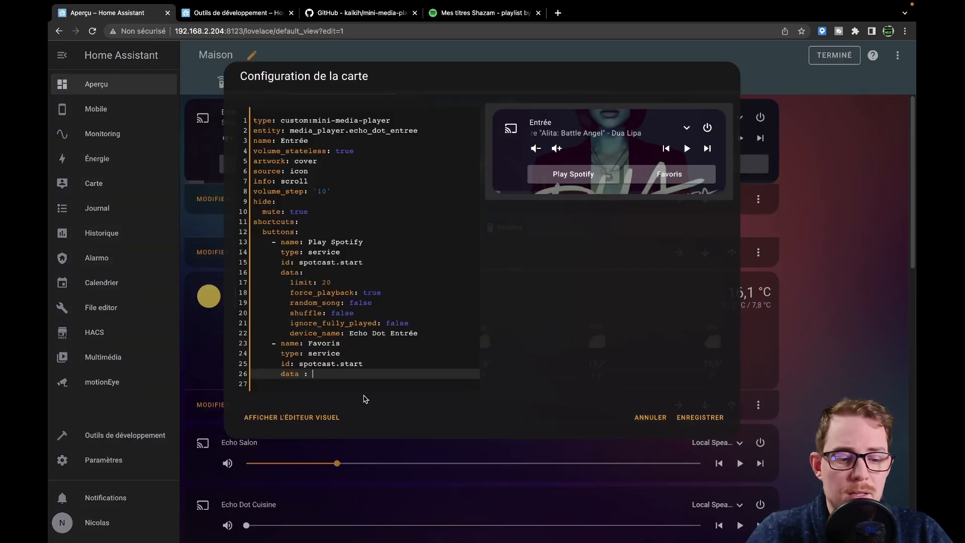
{"action": "left_click", "coordinate": [321, 373]}
{"action": "key", "text": "Return"}
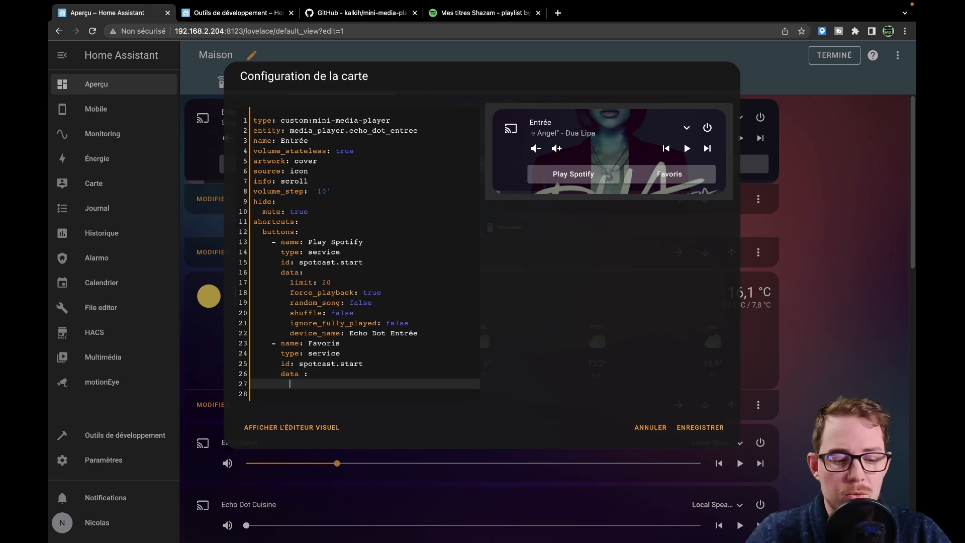
{"action": "type", "text": "limit: 20   force_playback: true   random_song: false   shuffle: false   ignore_fully_played: false   device_name: Echo Dot Entrée   uri: spotify:playlist:0wwcz0Sl7b10MJjdXqinMT"}
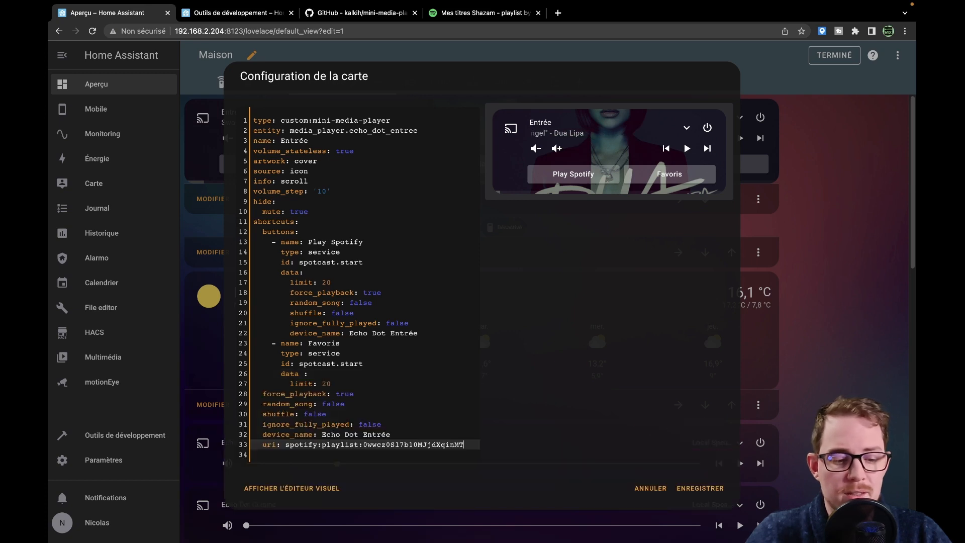
Step: Indent the force_playback and random_song lines of the Favoris button to match its limit line
{"action": "left_click", "coordinate": [263, 393]}
{"action": "key", "text": "Tab"}
{"action": "key", "text": "Tab"}
{"action": "key", "text": "Tab"}
{"action": "left_click", "coordinate": [262, 403]}
{"action": "key", "text": "Tab"}
{"action": "key", "text": "Tab"}
{"action": "key", "text": "Tab"}
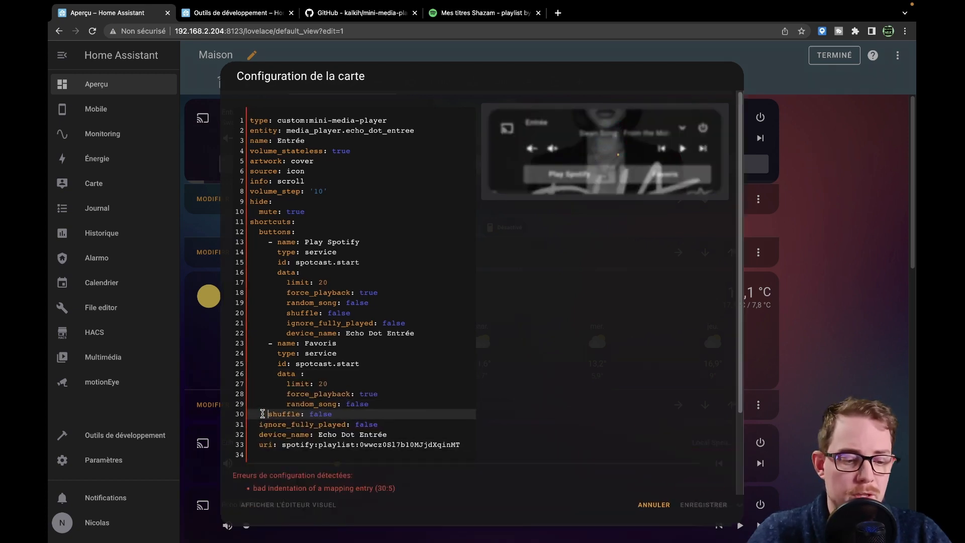
Step: Indent the shuffle and ignore_fully_played lines of the Favoris button to match the parameters above them
{"action": "left_click", "coordinate": [262, 413]}
{"action": "key", "text": "Tab"}
{"action": "key", "text": "Tab"}
{"action": "key", "text": "Tab"}
{"action": "double_click", "coordinate": [263, 423]}
{"action": "key", "text": "Tab"}
{"action": "key", "text": "Tab"}
{"action": "key", "text": "Tab"}
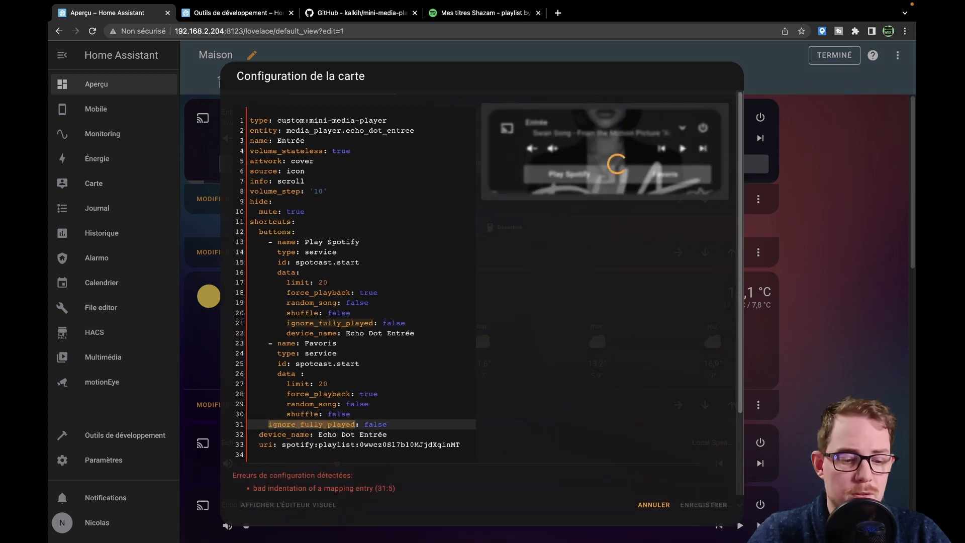
Step: Indent the device_name and uri lines of the Favoris button together to match its other parameters
{"action": "left_click_drag", "start_coordinate": [362, 445], "coordinate": [253, 435]}
{"action": "key", "text": "Tab"}
{"action": "key", "text": "Tab"}
{"action": "key", "text": "Tab"}
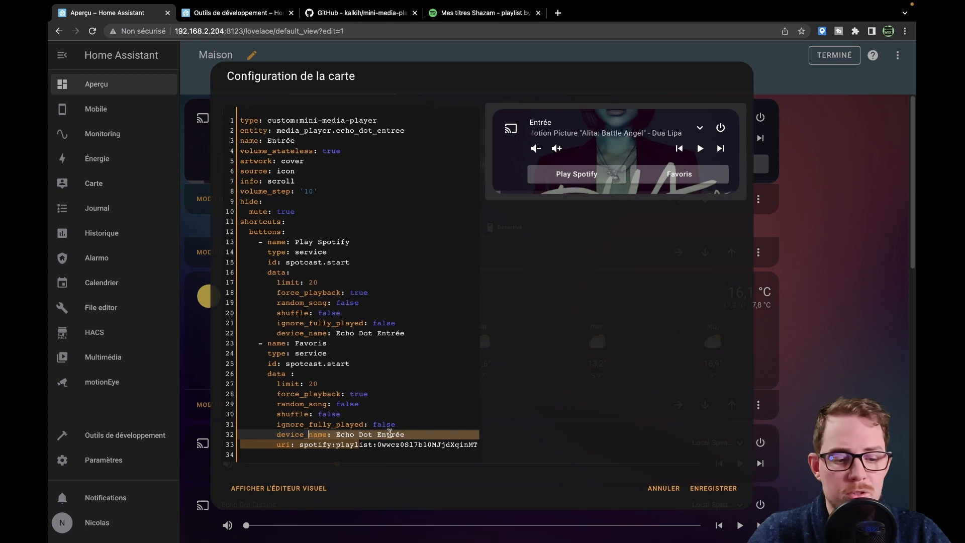
{"action": "left_click", "coordinate": [390, 411]}
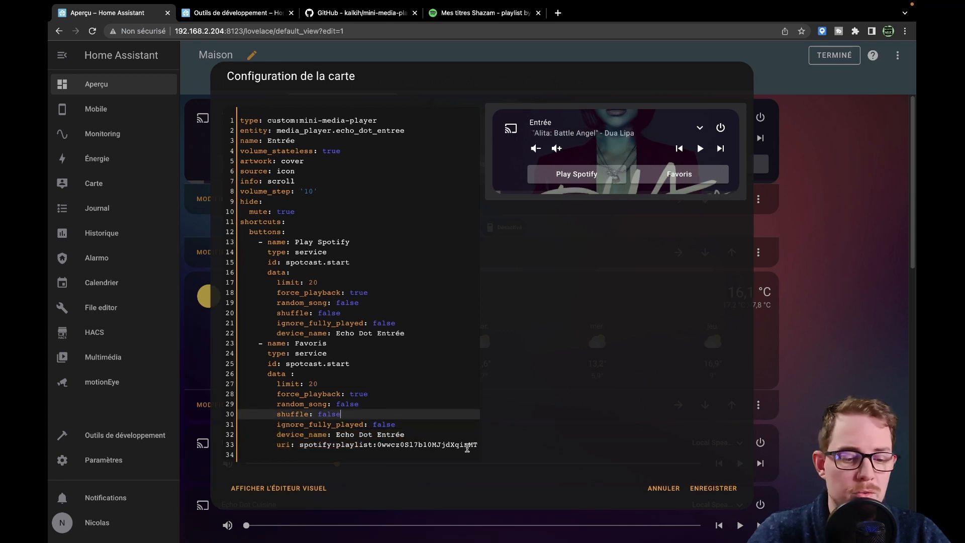
Step: Try indenting all the Favoris parameters from limit to uri together, and restore their previous indentation
{"action": "left_click_drag", "start_coordinate": [477, 445], "coordinate": [278, 386]}
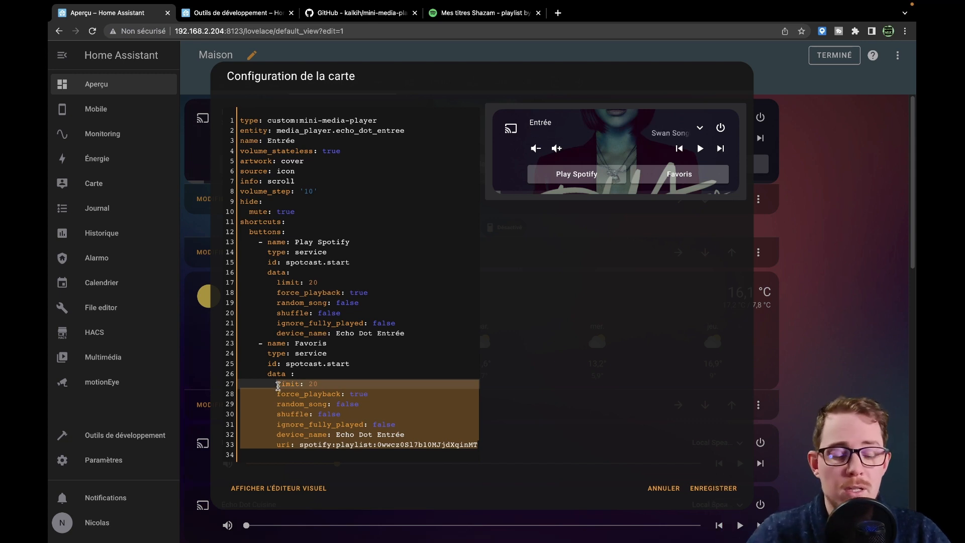
{"action": "key", "text": "Tab"}
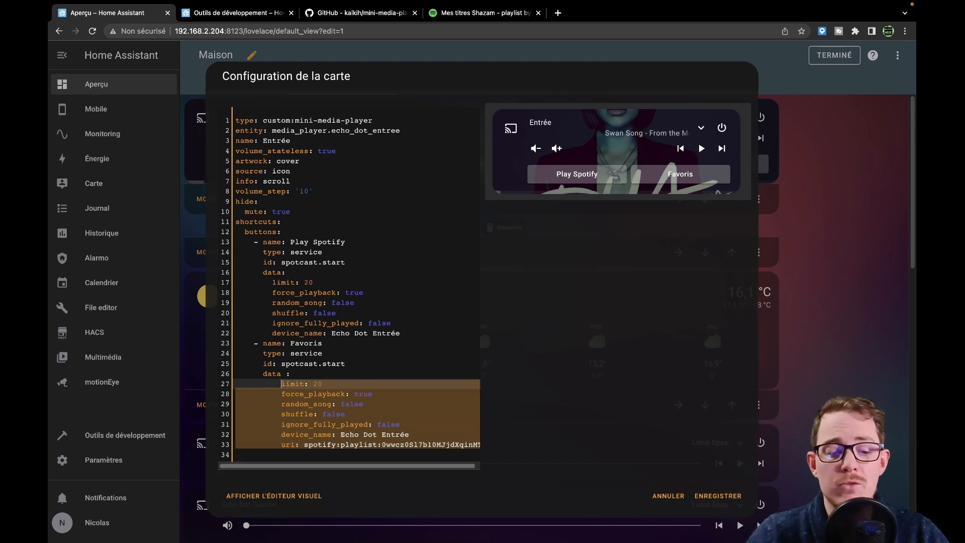
{"action": "key", "text": "Tab"}
{"action": "key", "text": "Tab"}
{"action": "key", "text": "Tab"}
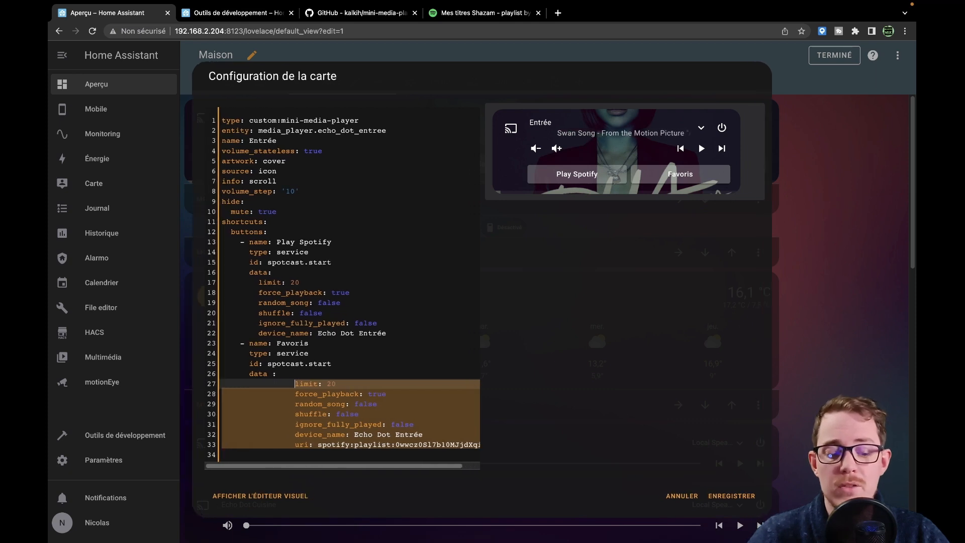
{"action": "key", "text": "shift+Tab"}
{"action": "key", "text": "shift+Tab"}
{"action": "key", "text": "shift+Tab"}
{"action": "key", "text": "shift+Tab"}
{"action": "left_click", "coordinate": [352, 424]}
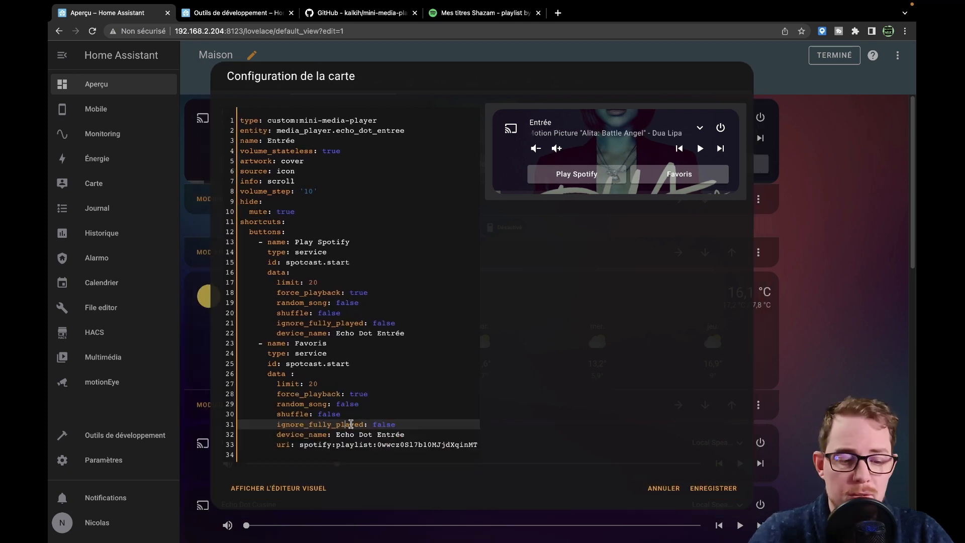
Step: Add the line "label: Playlists" below the Favoris uri, indented to the same level as buttons under shortcuts
{"action": "left_click", "coordinate": [478, 445]}
{"action": "key", "text": "Return"}
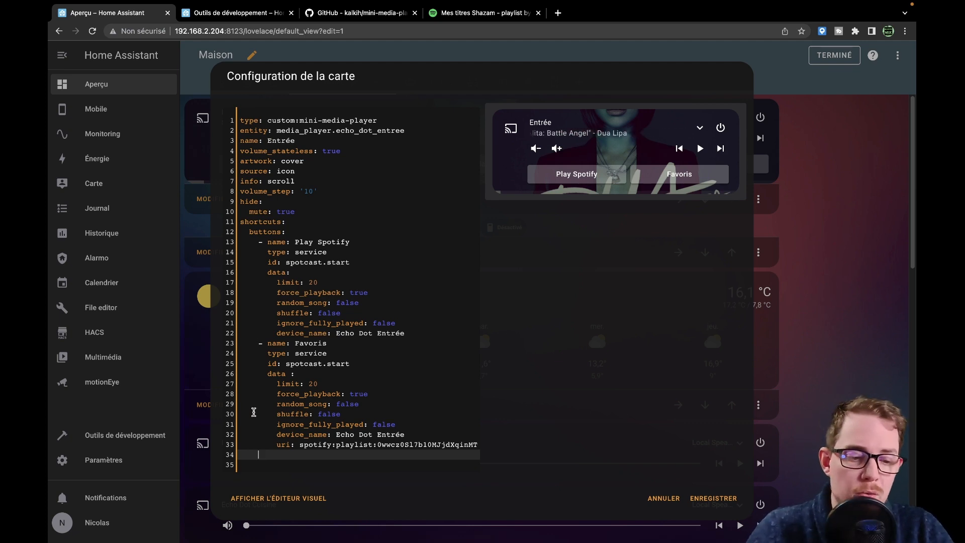
{"action": "left_click", "coordinate": [248, 234]}
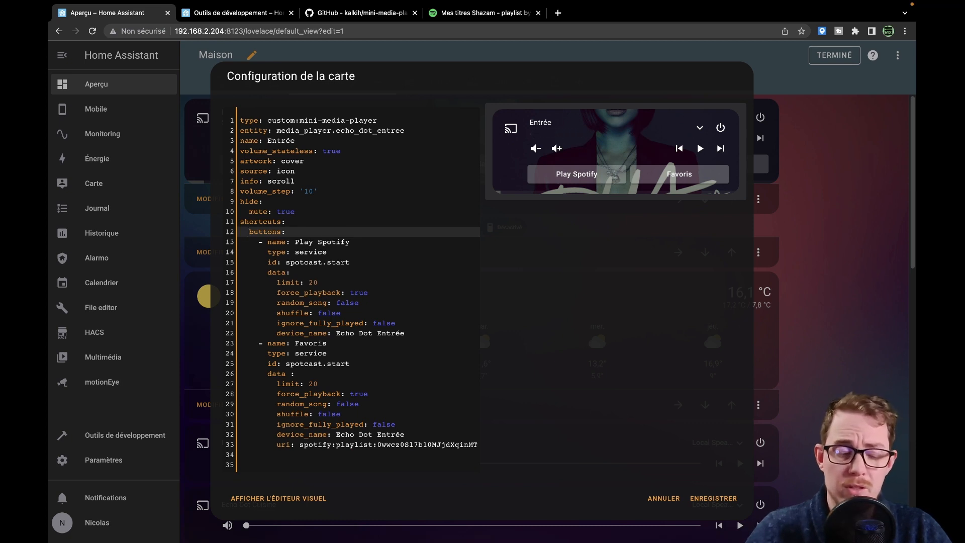
{"action": "left_click", "coordinate": [276, 455]}
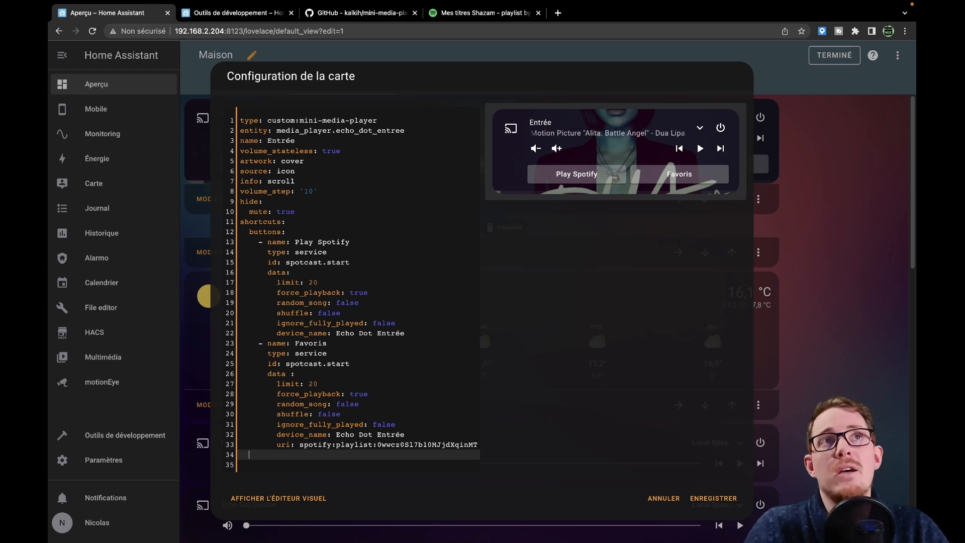
{"action": "type", "text": "lab"}
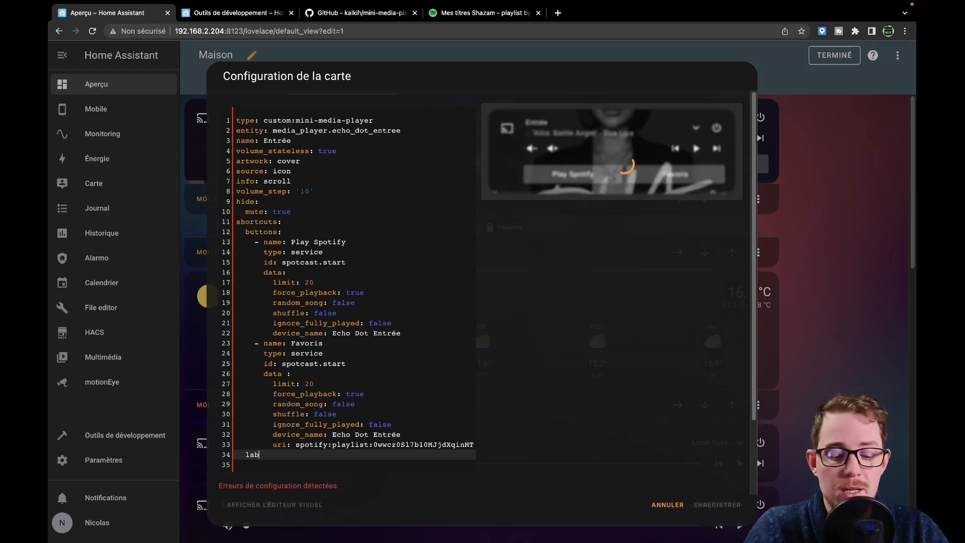
{"action": "type", "text": "el:"}
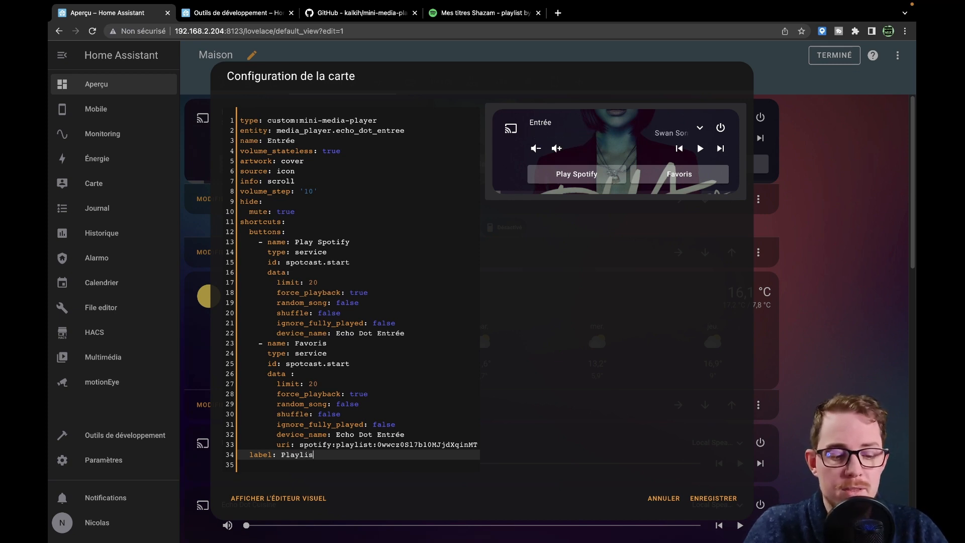
{"action": "type", "text": "Playlists"}
{"action": "key", "text": "Return"}
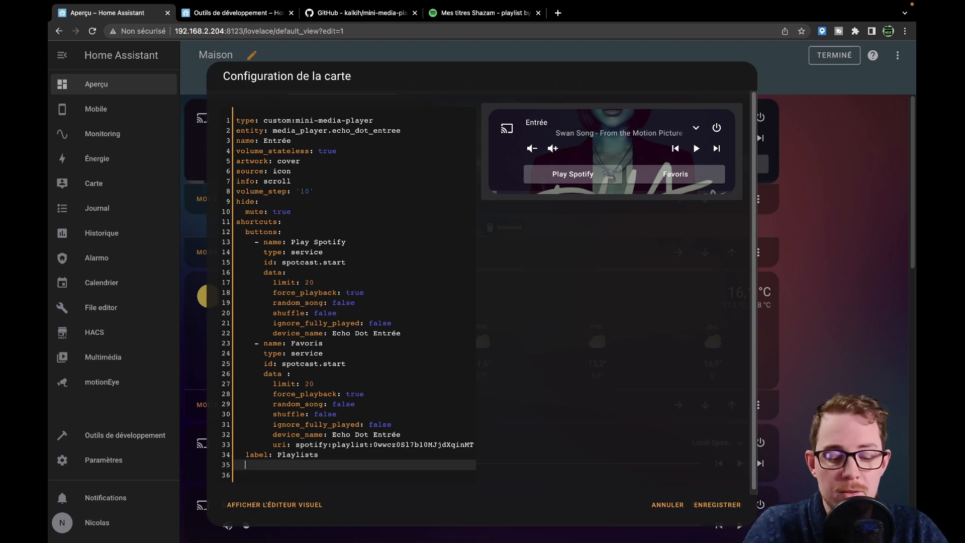
Step: Add a list section under the Playlists label with a first entry named Daily Mix 1 of type service
{"action": "type", "text": "list:"}
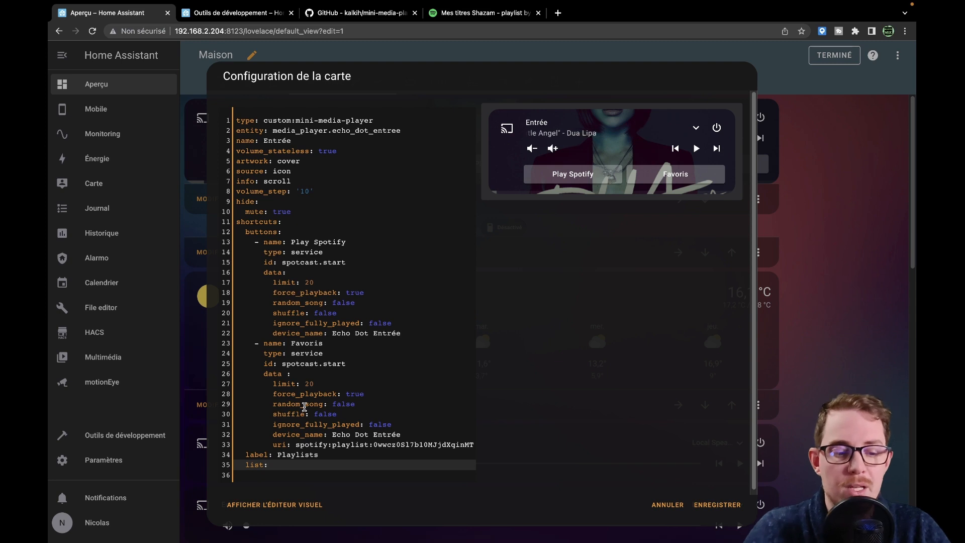
{"action": "key", "text": "Return"}
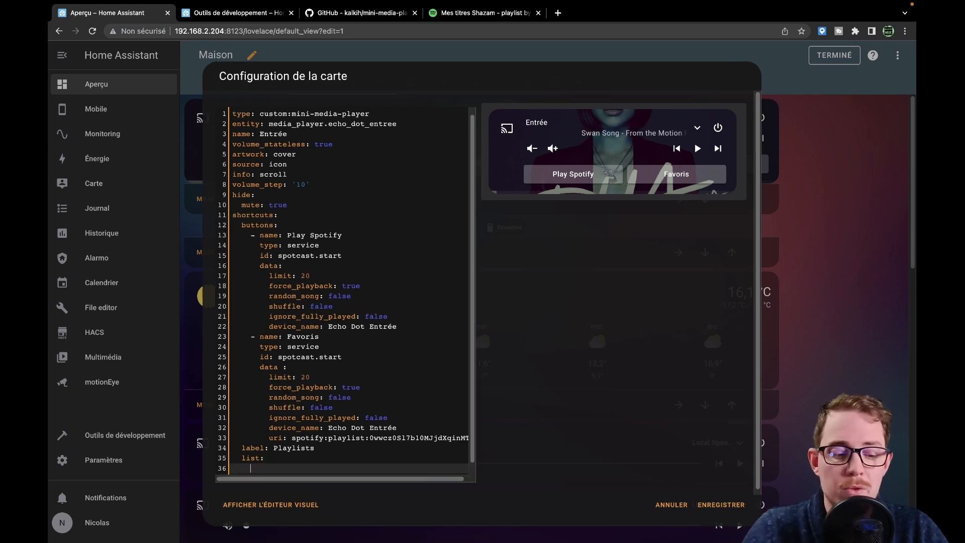
{"action": "type", "text": "- "}
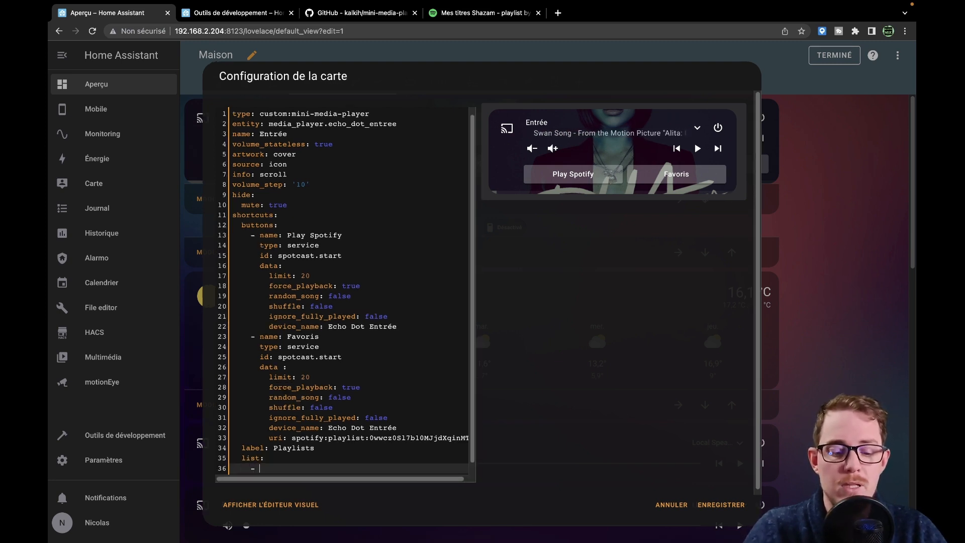
{"action": "type", "text": "name:"}
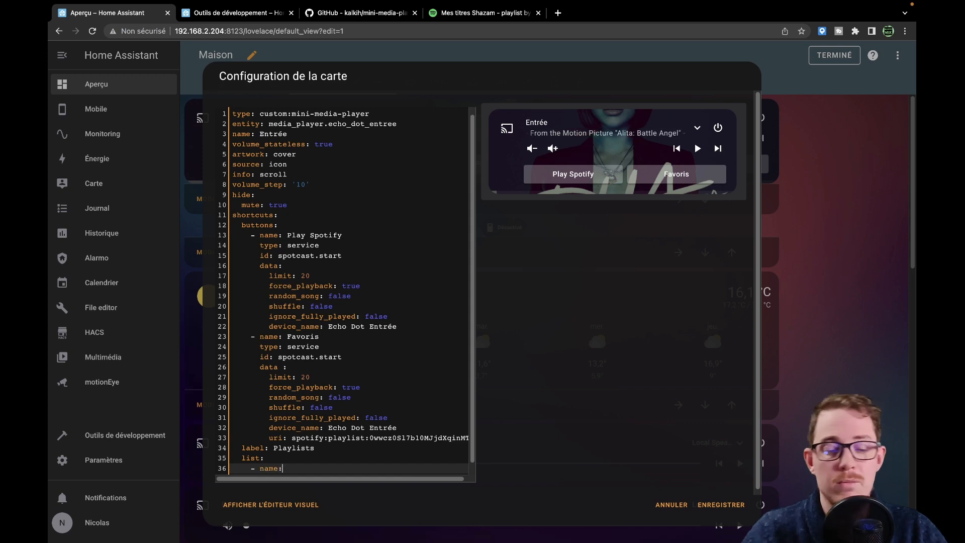
{"action": "type", "text": " Dail"}
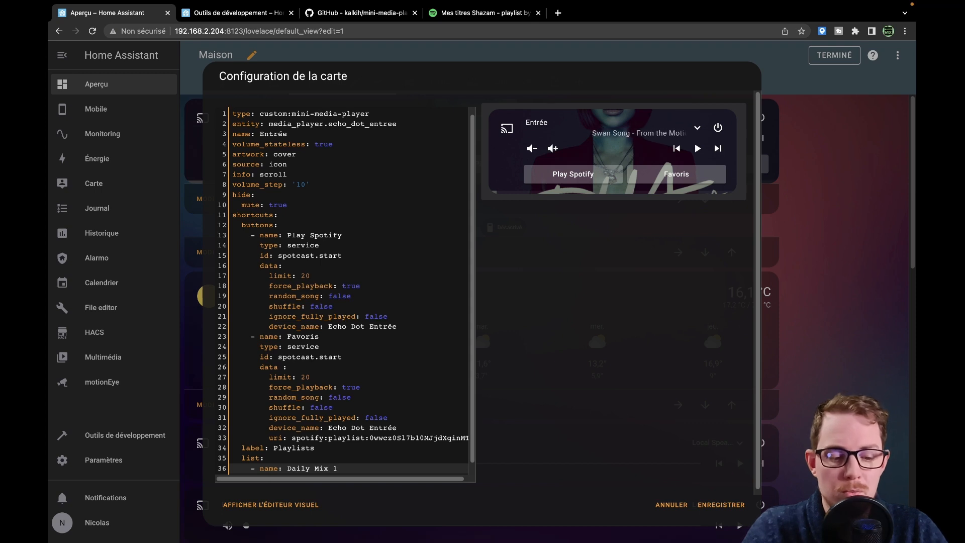
{"action": "type", "text": "y Mix 1"}
{"action": "key", "text": "Return"}
{"action": "type", "text": "type"}
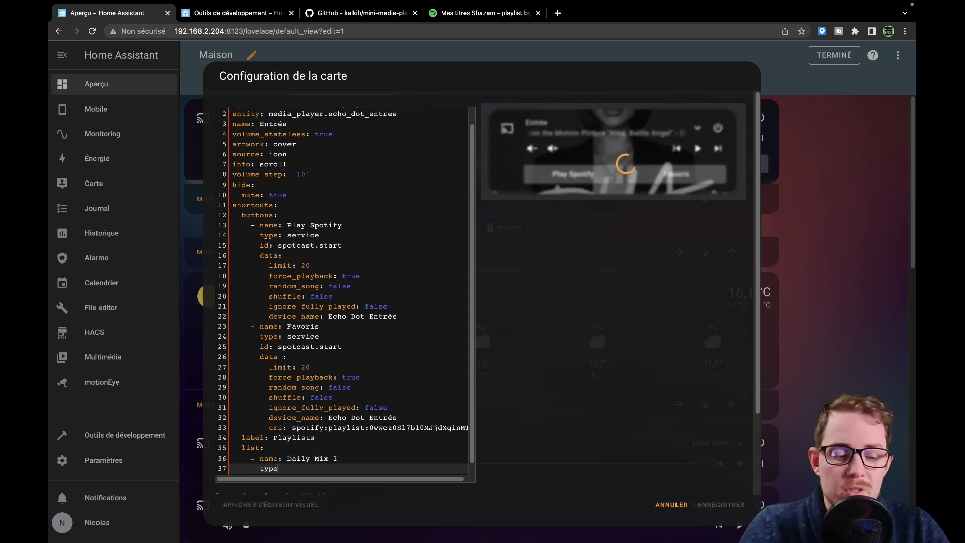
{"action": "type", "text": ": service"}
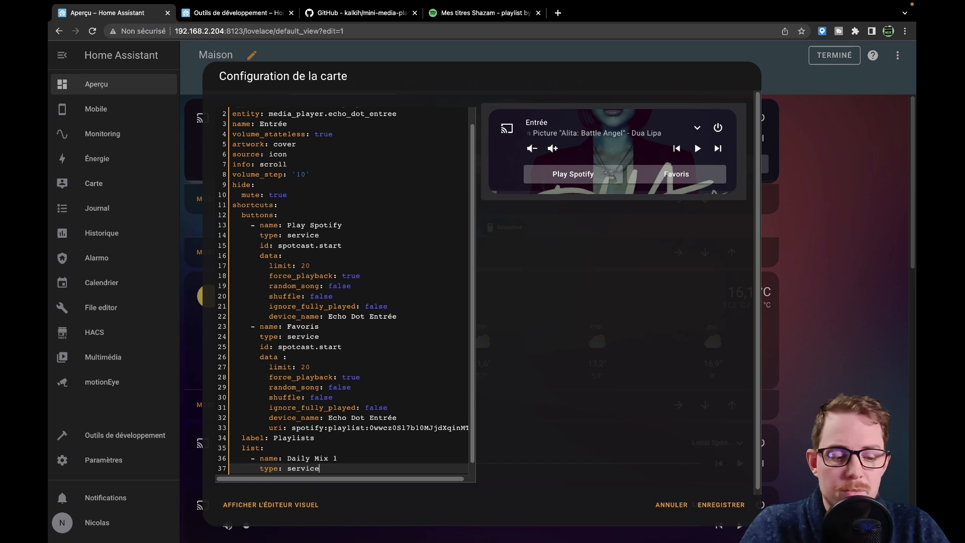
Step: Give the Daily Mix 1 entry the id spotcast.start and a data line, copying both from the Favoris button
{"action": "key", "text": "Return"}
{"action": "type", "text": "if"}
{"action": "type", "text": ":"}
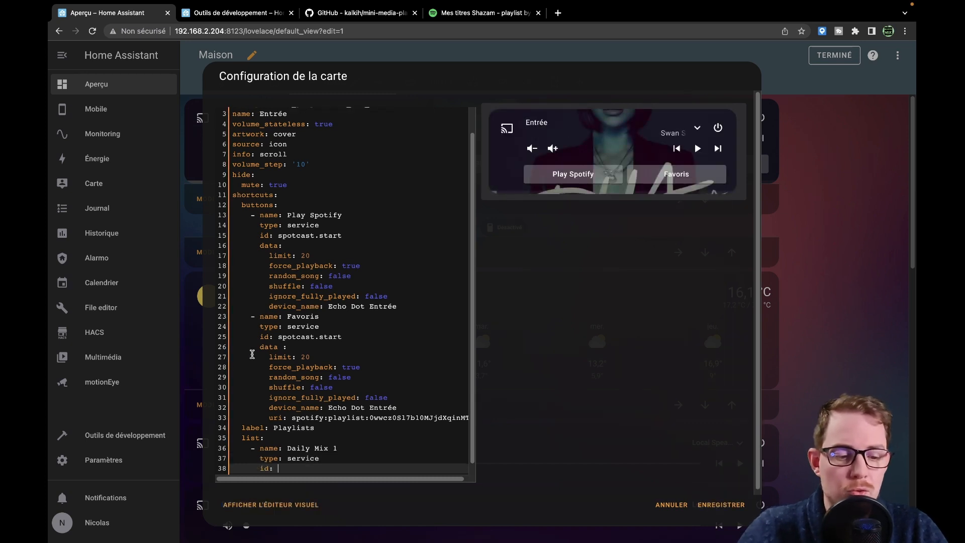
{"action": "left_click_drag", "start_coordinate": [280, 337], "coordinate": [289, 345]}
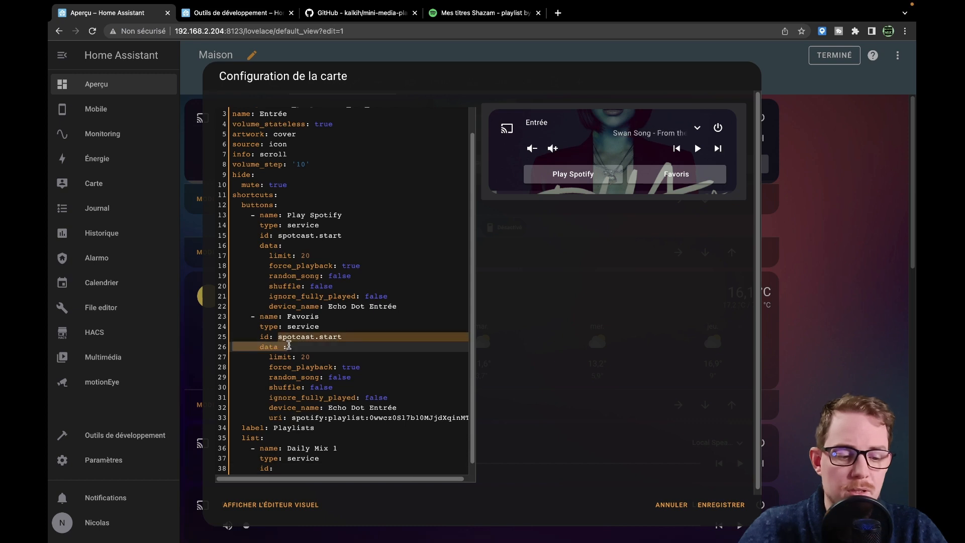
{"action": "key", "text": "ctrl+c"}
{"action": "left_click", "coordinate": [285, 464]}
{"action": "key", "text": "ctrl+v"}
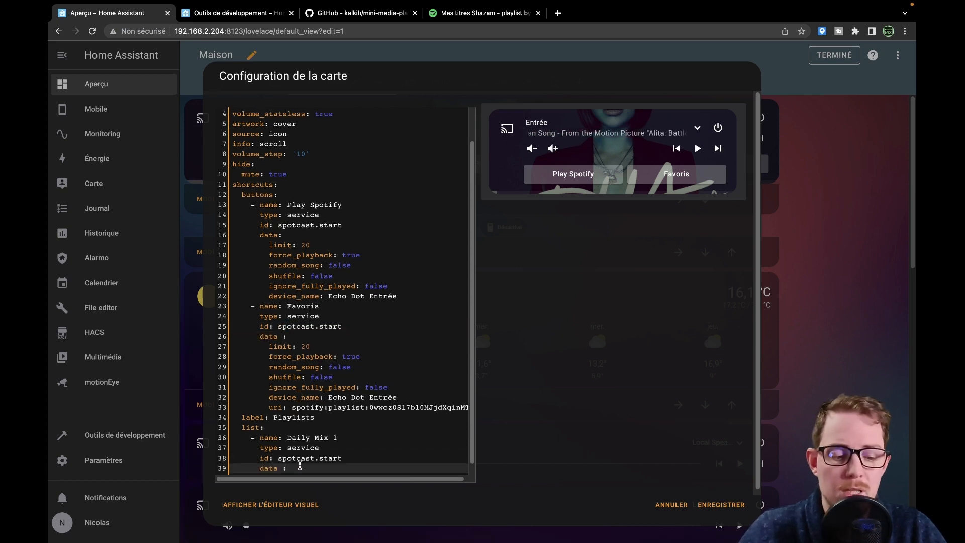
Step: Copy the Favoris parameters from limit to uri beneath the Daily Mix 1 data line, without a trailing indented line
{"action": "key", "text": "Return"}
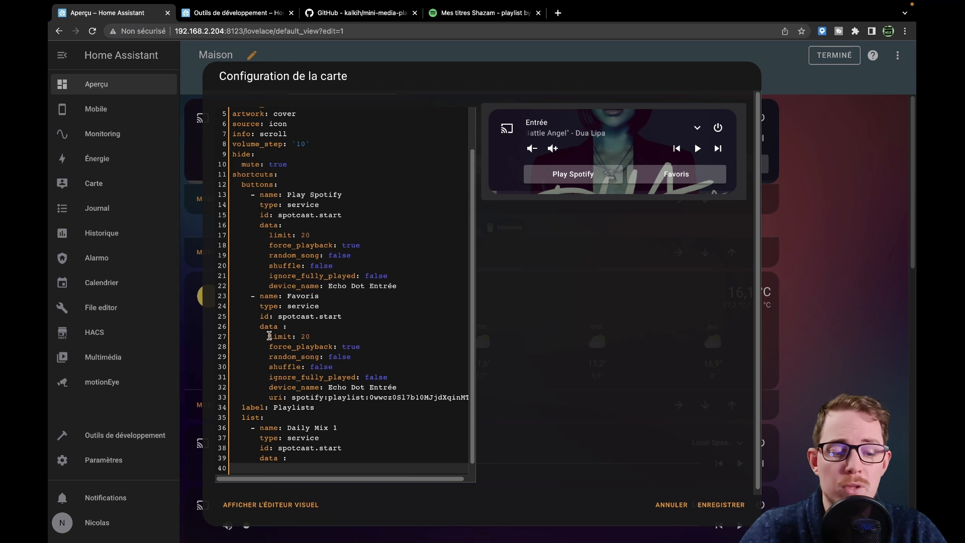
{"action": "left_click_drag", "start_coordinate": [269, 336], "coordinate": [244, 406]}
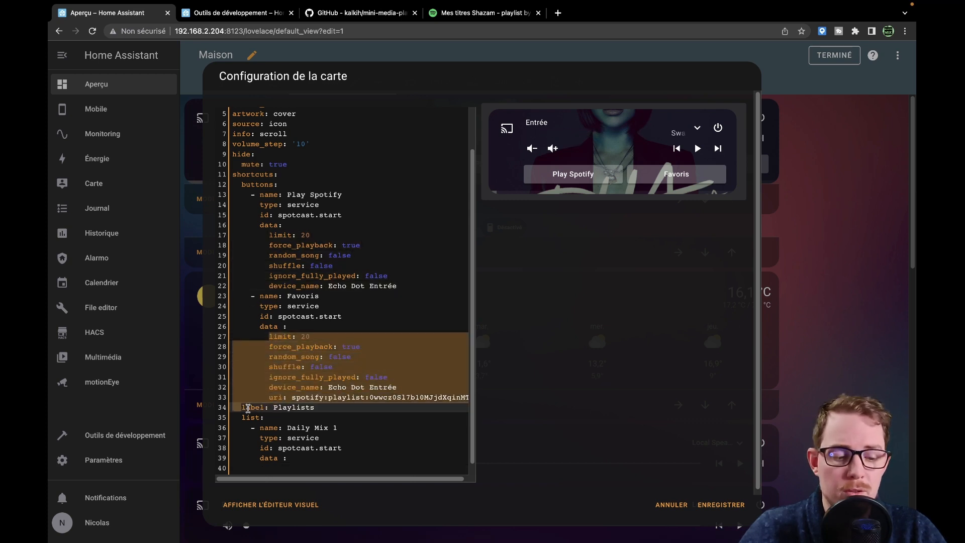
{"action": "left_click", "coordinate": [302, 462]}
{"action": "key", "text": "Return"}
{"action": "key", "text": "ctrl+v"}
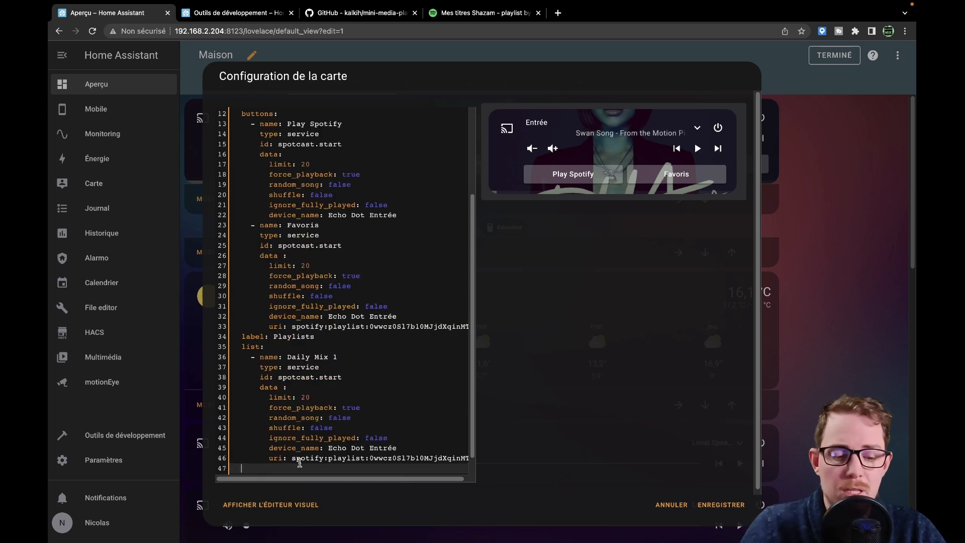
{"action": "key", "text": "BackSpace"}
{"action": "key", "text": "BackSpace"}
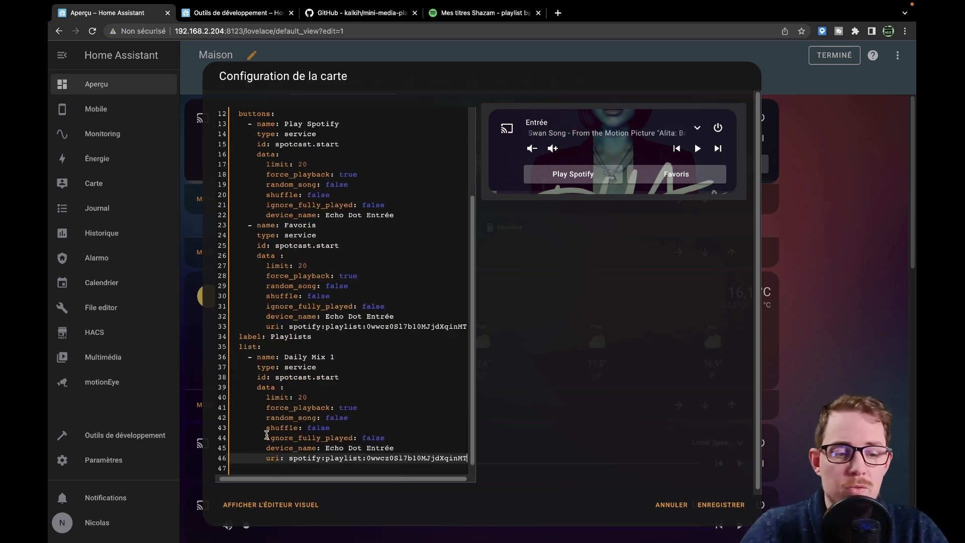
Step: Copy the Daily Mix 1 playlist ID from its Spotify page address and replace the ID in the Daily Mix 1 entry's uri in Home Assistant
{"action": "left_click", "coordinate": [471, 18]}
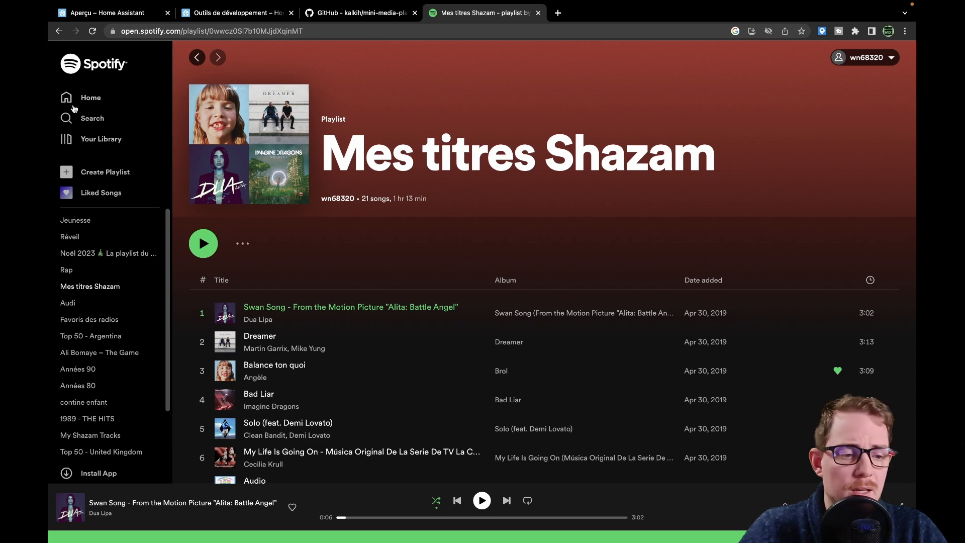
{"action": "left_click", "coordinate": [87, 97]}
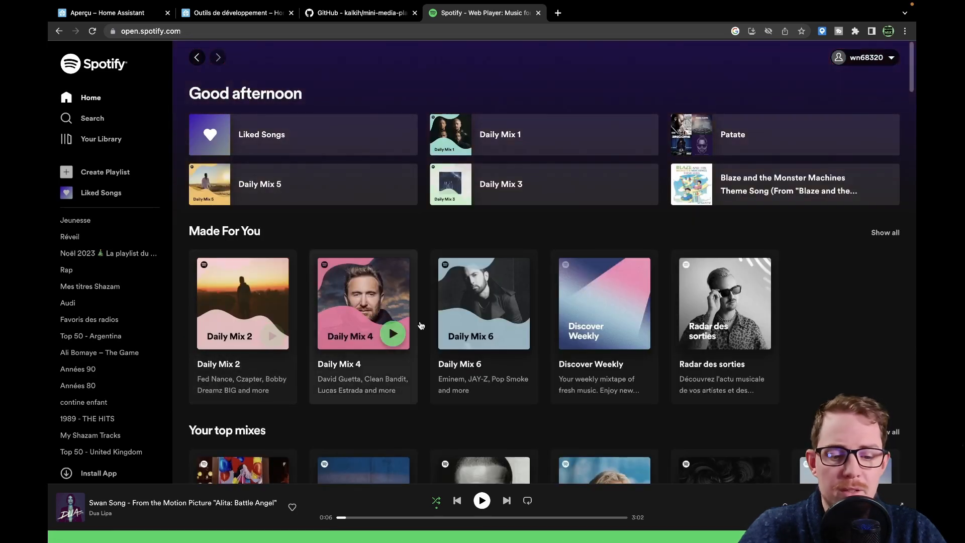
{"action": "left_click", "coordinate": [538, 131]}
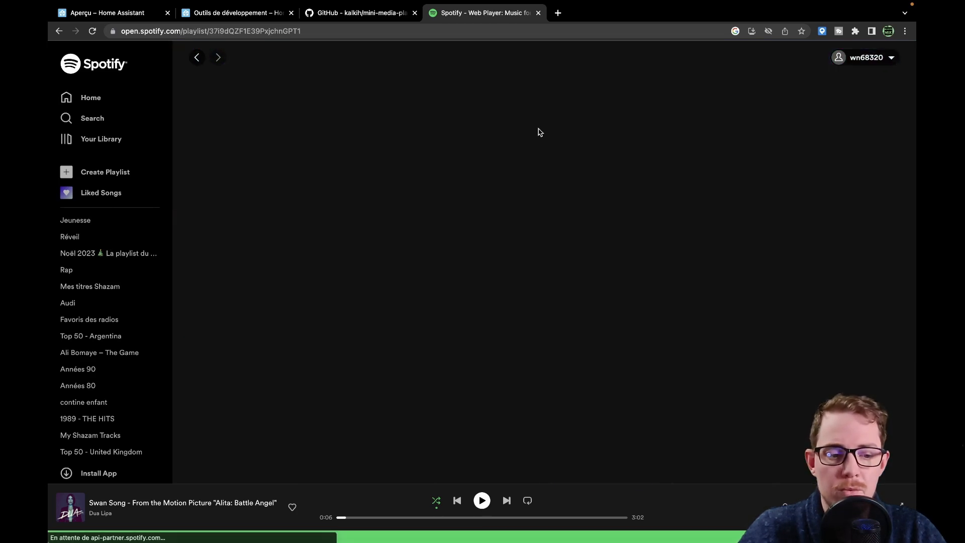
{"action": "double_click", "coordinate": [269, 29]}
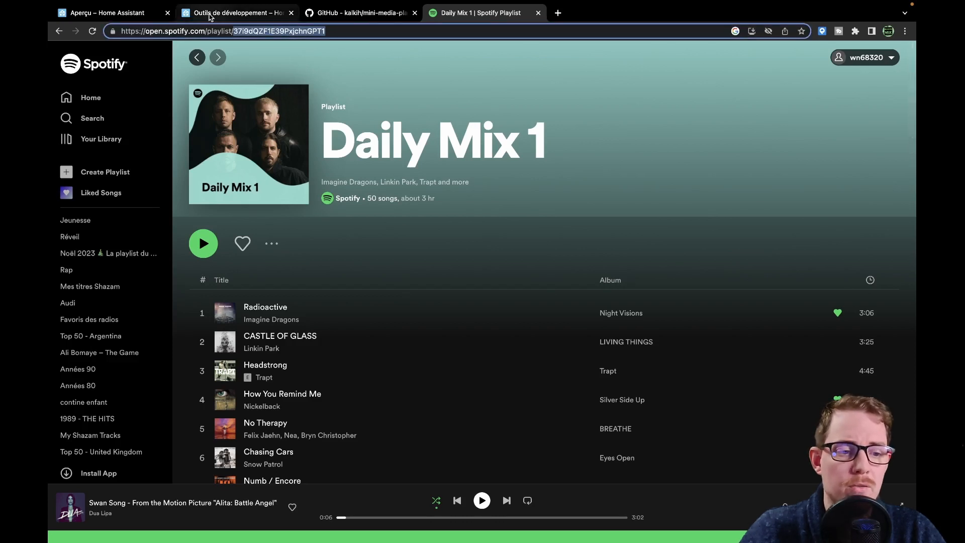
{"action": "left_click", "coordinate": [100, 13]}
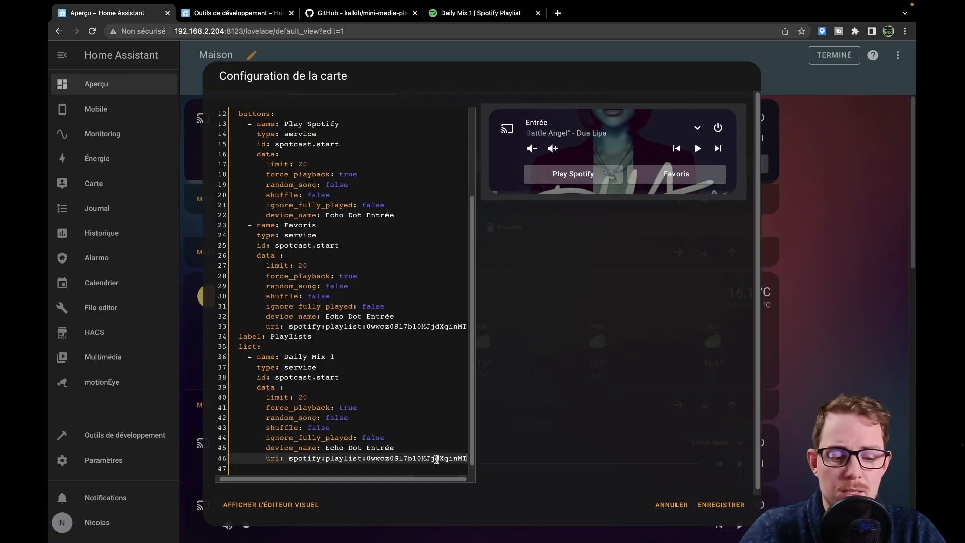
{"action": "double_click", "coordinate": [432, 458]}
{"action": "key", "text": "ctrl+v"}
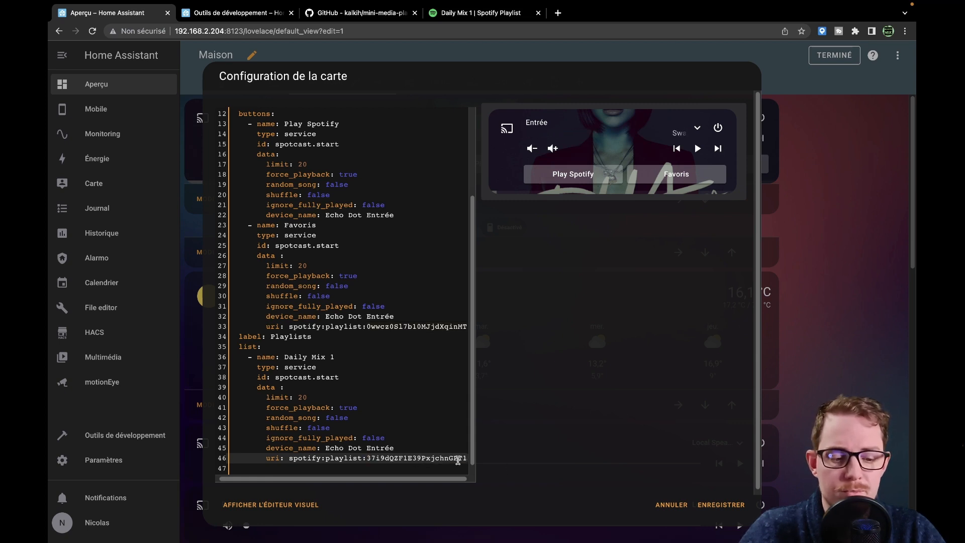
Step: Duplicate the whole Daily Mix 1 list entry directly below itself and rename the copy Daily Mix 2
{"action": "left_click_drag", "start_coordinate": [465, 458], "coordinate": [247, 358]}
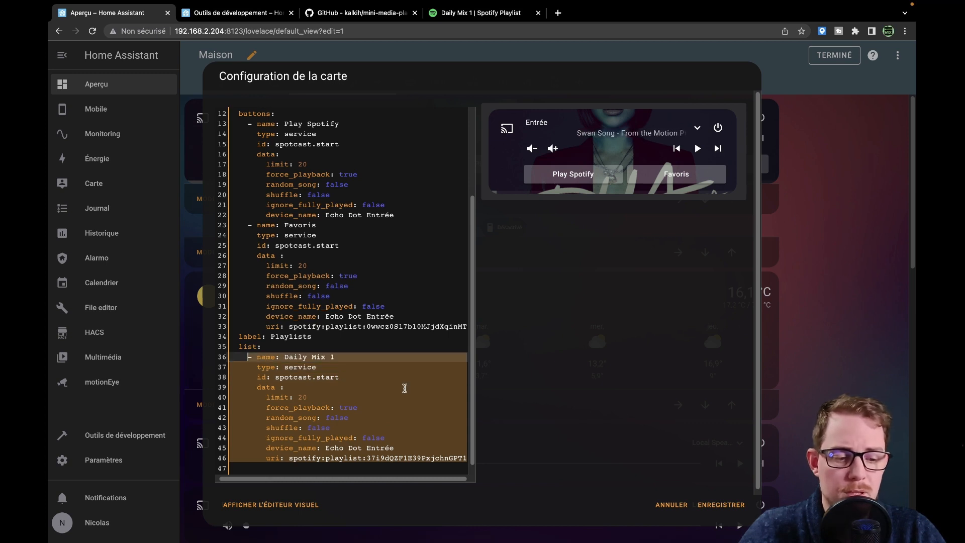
{"action": "left_click", "coordinate": [405, 388]}
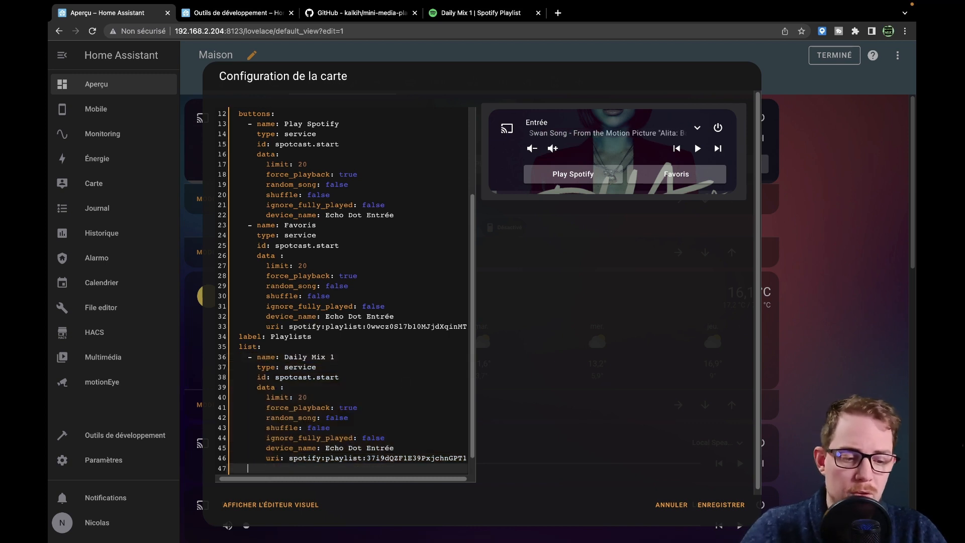
{"action": "key", "text": "super+v"}
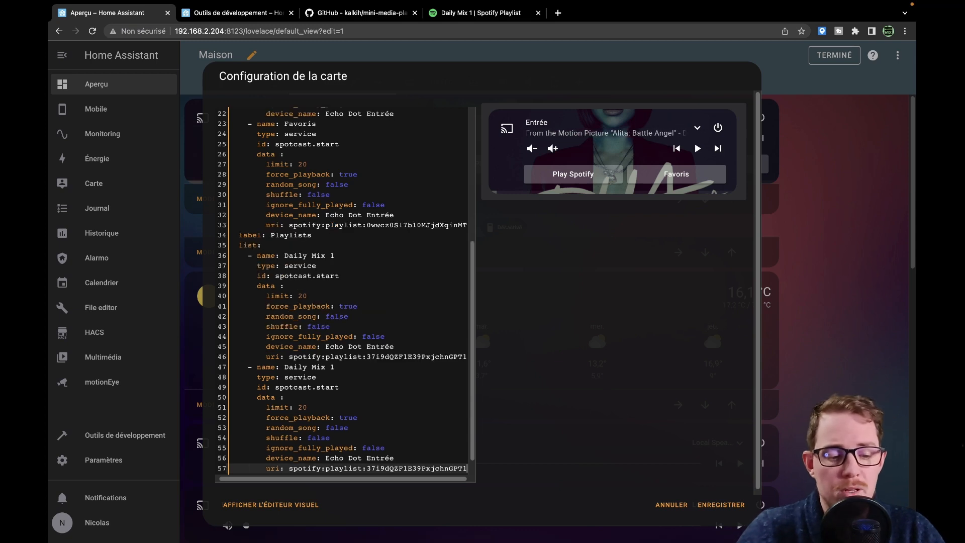
{"action": "left_click", "coordinate": [354, 367]}
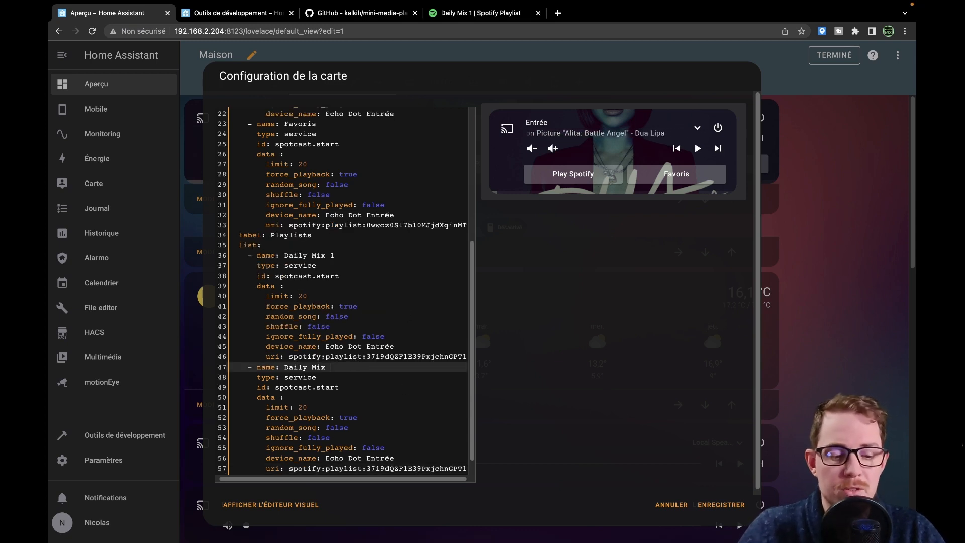
{"action": "key", "text": "BackSpace"}
{"action": "type", "text": "2"}
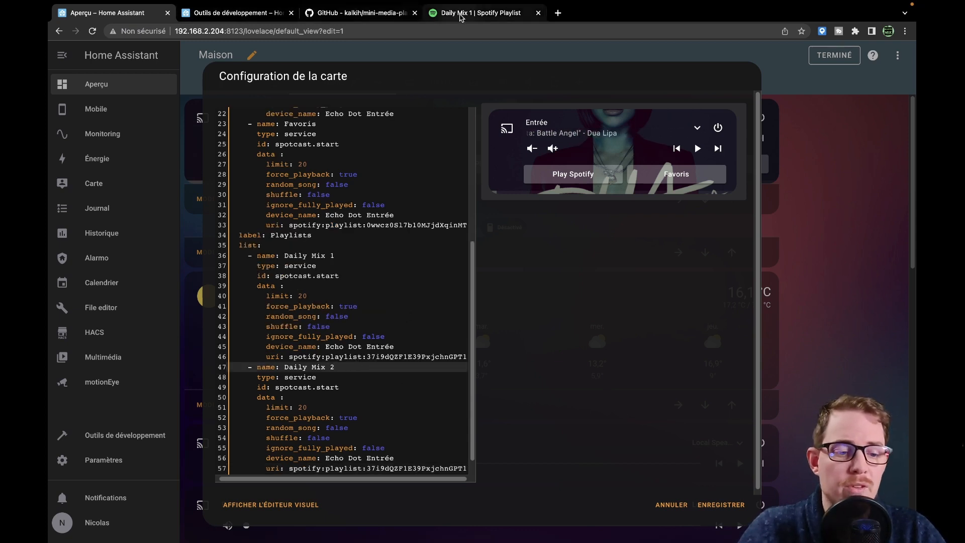
Step: Copy the Daily Mix 2 playlist ID from its Spotify page address and replace the ID in the Daily Mix 2 entry's uri in Home Assistant
{"action": "left_click", "coordinate": [478, 12]}
{"action": "left_click", "coordinate": [81, 99]}
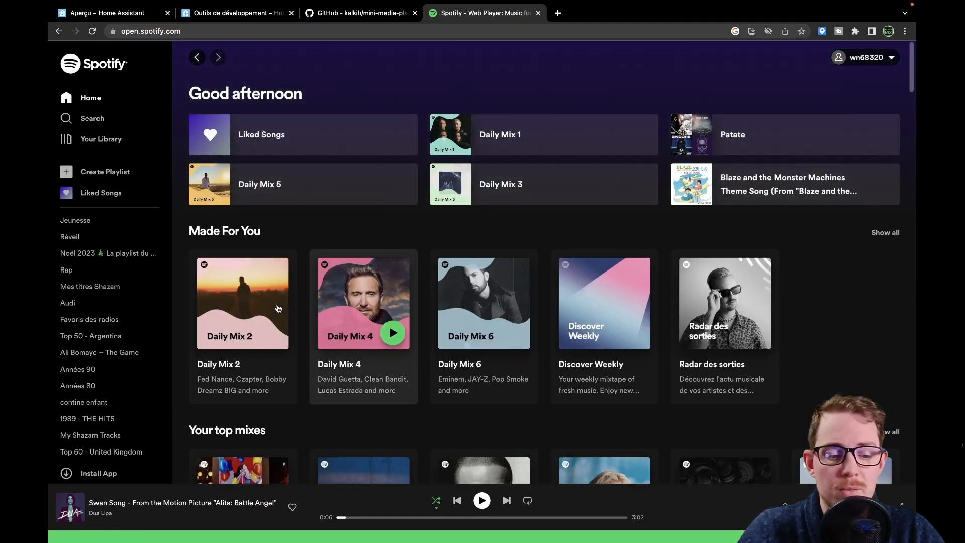
{"action": "left_click", "coordinate": [281, 306]}
{"action": "double_click", "coordinate": [268, 32]}
{"action": "key", "text": "ctrl+c"}
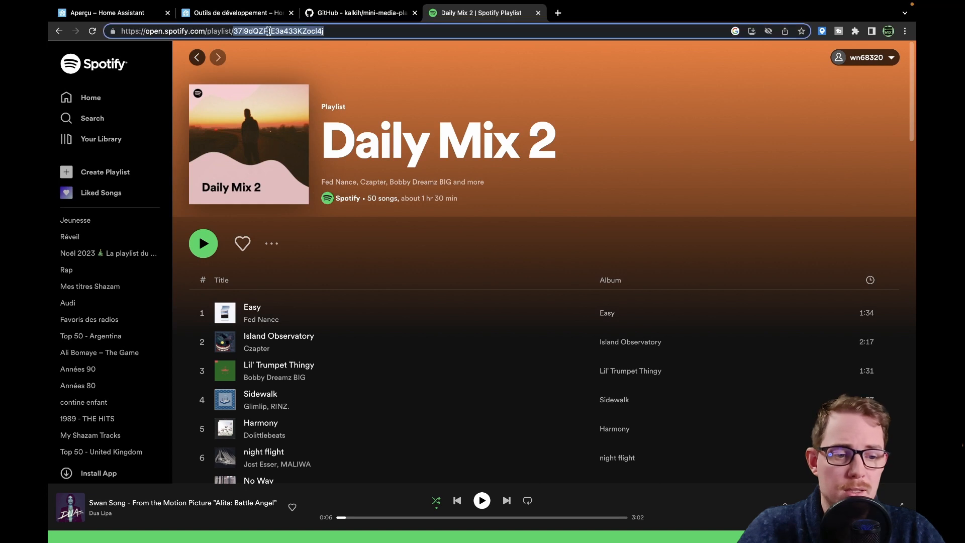
{"action": "left_click", "coordinate": [129, 16]}
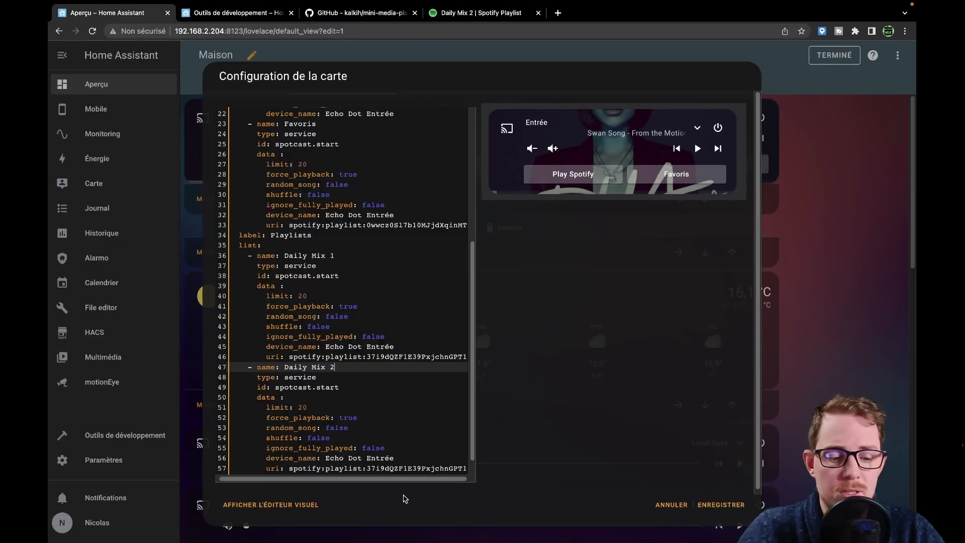
{"action": "double_click", "coordinate": [433, 468]}
{"action": "key", "text": "ctrl+v"}
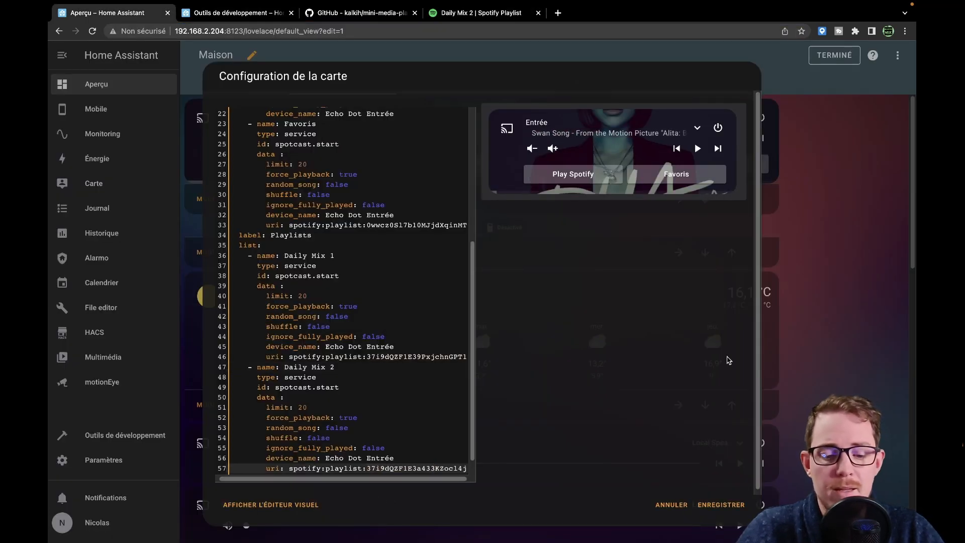
Step: Save the Entrée card and choose Daily Mix 1 from its Playlists list to test it
{"action": "left_click", "coordinate": [723, 505]}
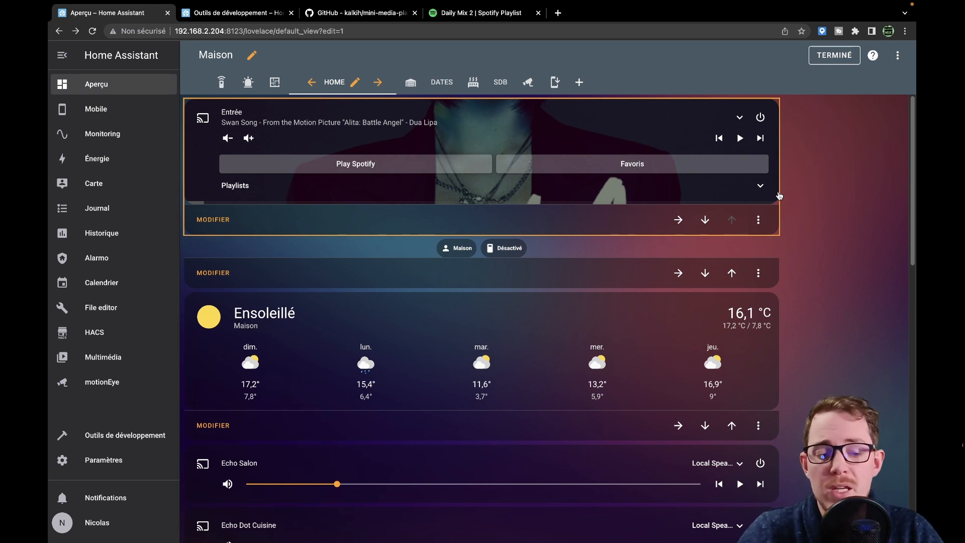
{"action": "left_click", "coordinate": [762, 188]}
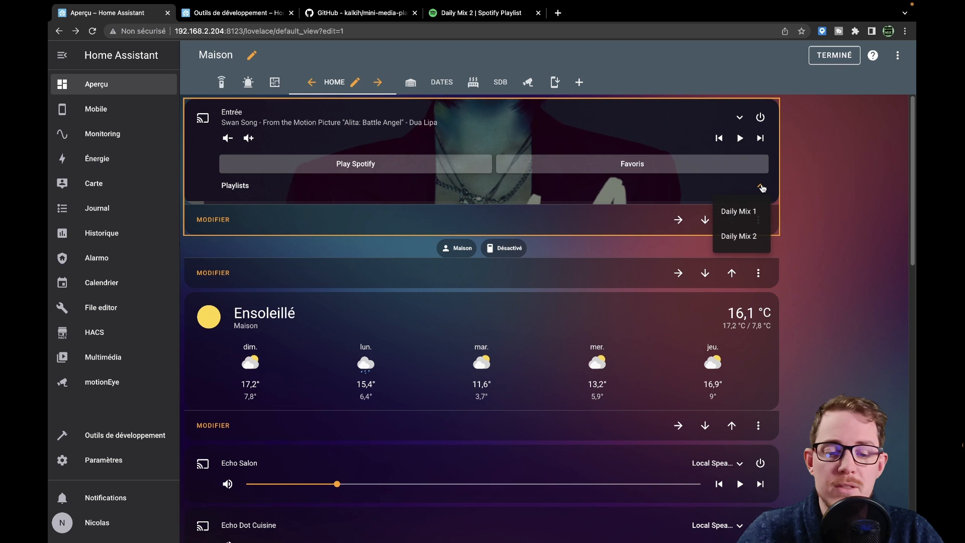
{"action": "left_click", "coordinate": [740, 217]}
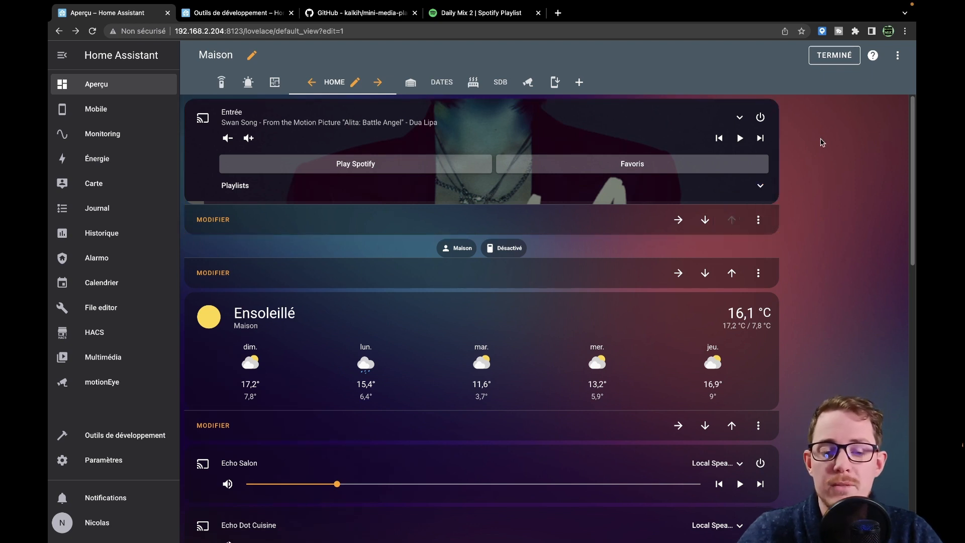
{"action": "left_click", "coordinate": [831, 56]}
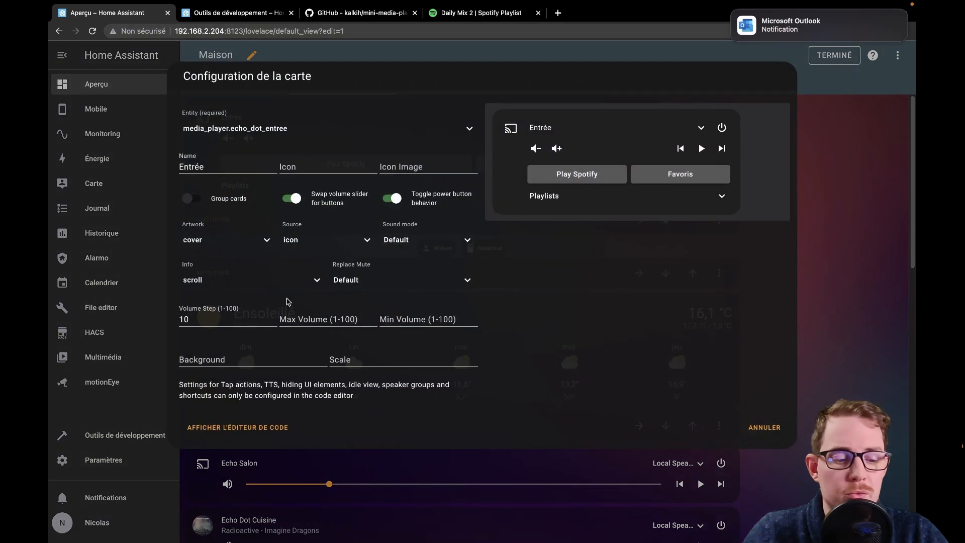
Step: Copy the Entrée card's YAML from the name line to the end and close its editor without saving
{"action": "left_click", "coordinate": [270, 427]}
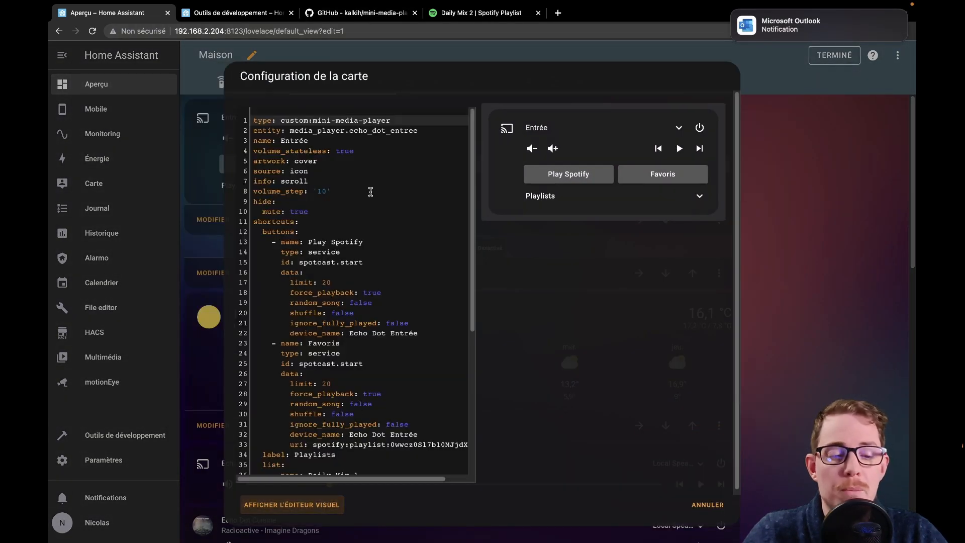
{"action": "left_click", "coordinate": [372, 222]}
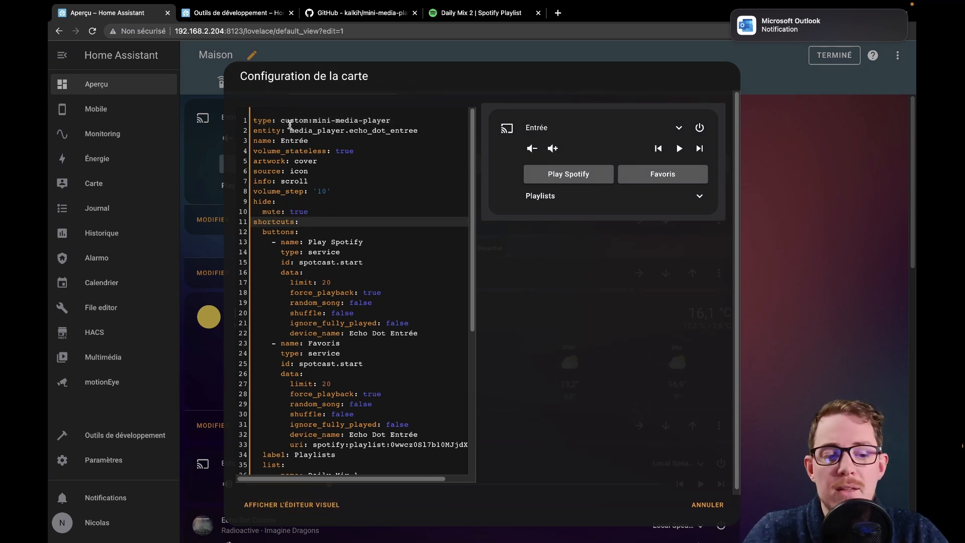
{"action": "left_click_drag", "start_coordinate": [254, 141], "coordinate": [406, 492]}
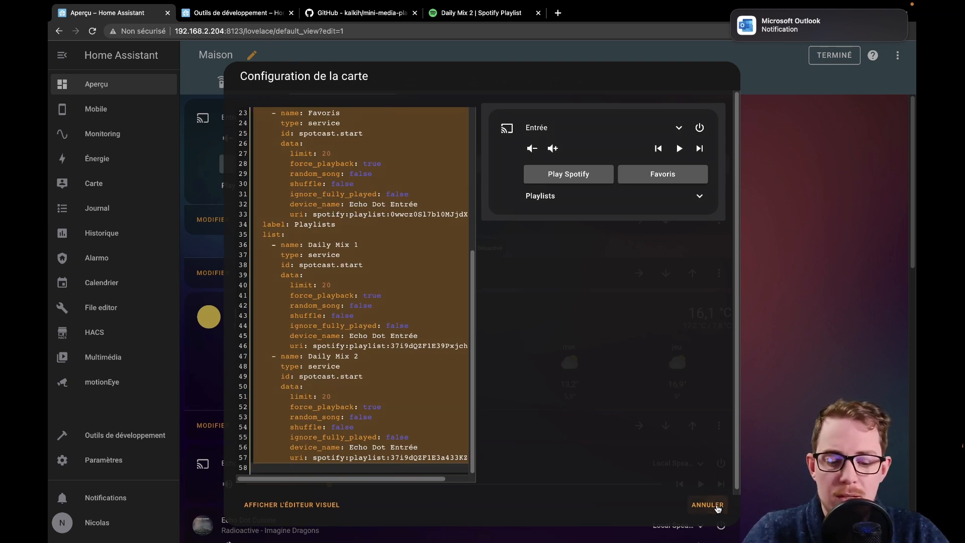
{"action": "left_click", "coordinate": [707, 504]}
Step: Open the YAML code of the grid card that contains all the Echo media players
{"action": "scroll", "coordinate": [471, 216], "scroll_direction": "down", "scroll_amount": 10}
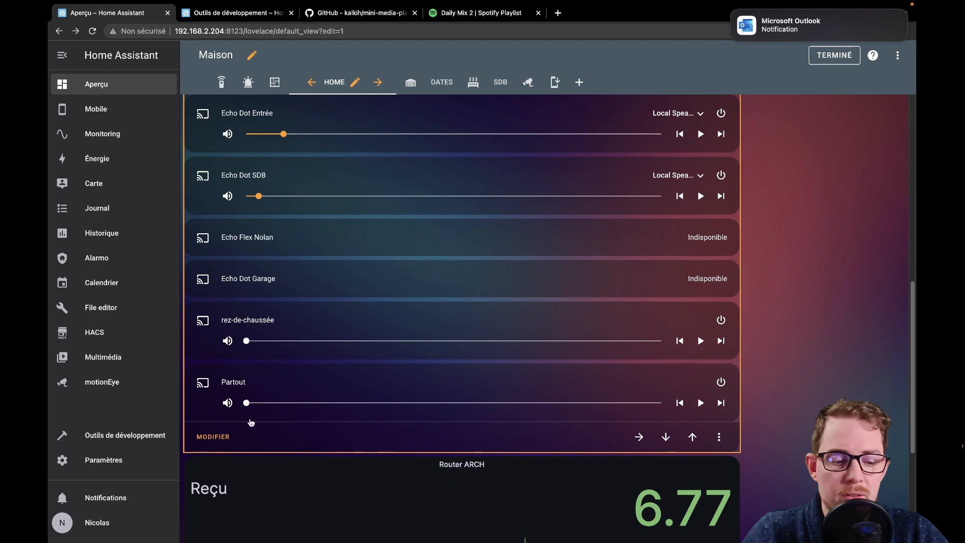
{"action": "left_click", "coordinate": [213, 437]}
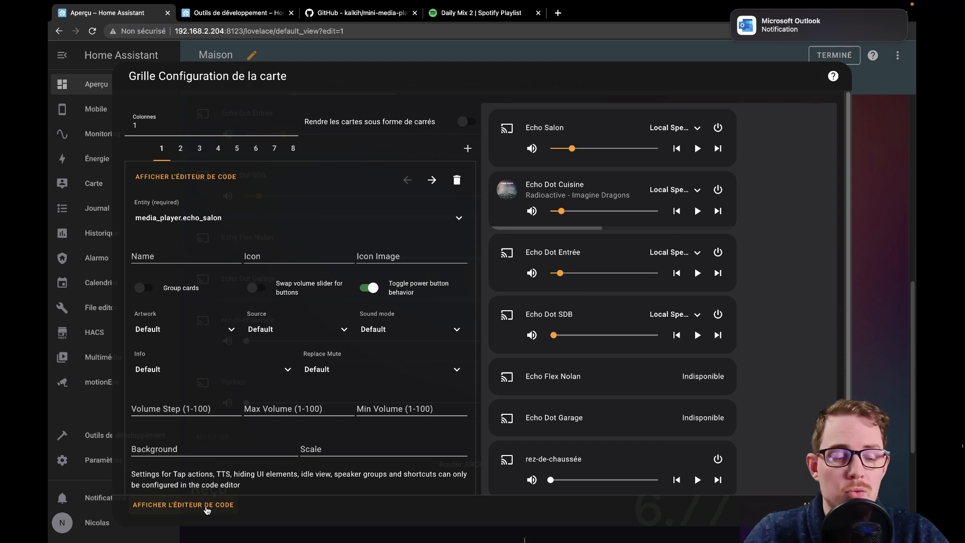
{"action": "left_click", "coordinate": [206, 504]}
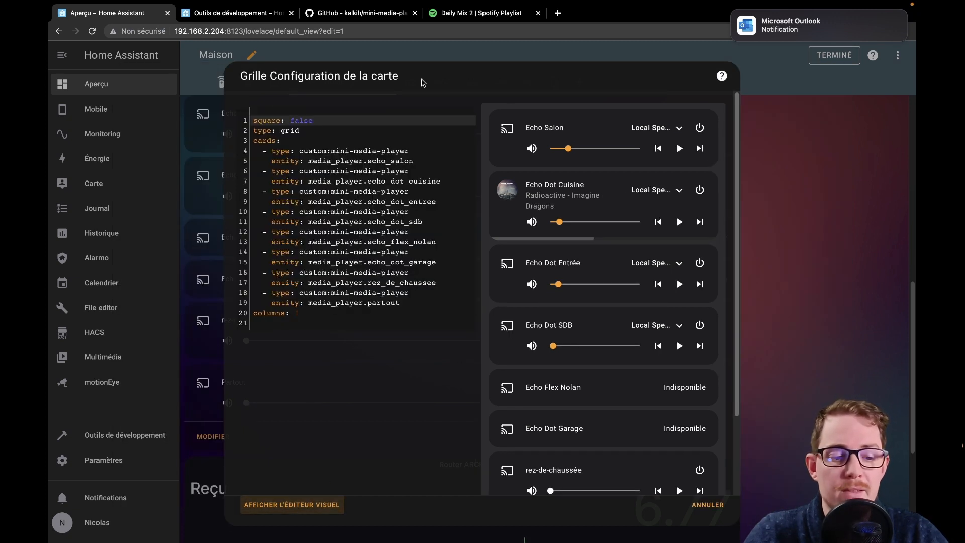
Step: Try to paste the copied Entrée settings beneath the media_player.echo_salon entity in the grid's YAML
{"action": "left_click", "coordinate": [417, 162]}
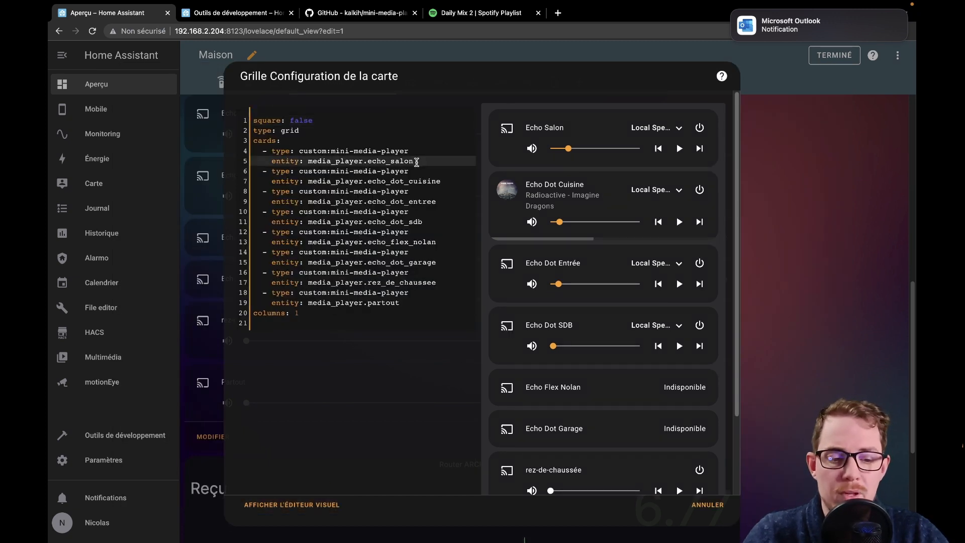
{"action": "key", "text": "Return"}
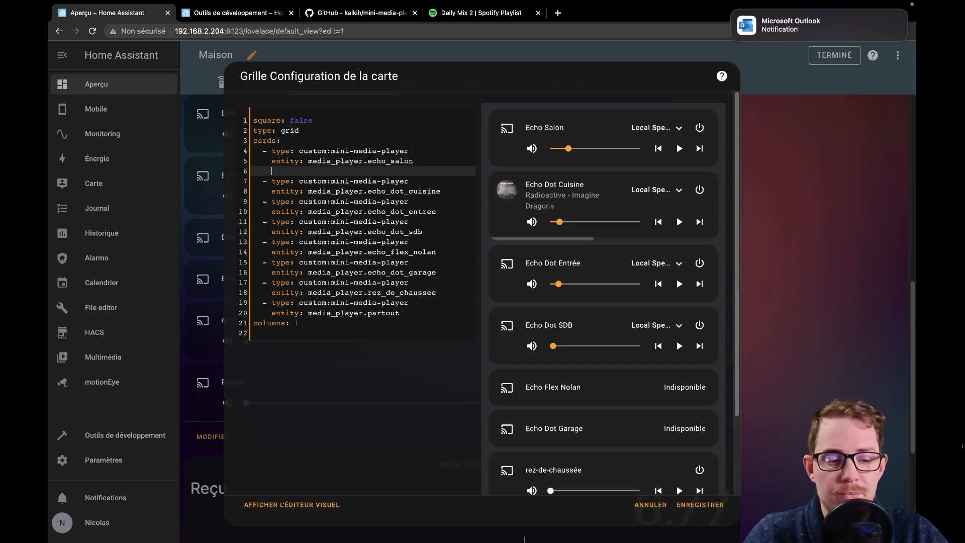
{"action": "key", "text": "super+v"}
{"action": "scroll", "coordinate": [330, 170], "scroll_direction": "up", "scroll_amount": 5}
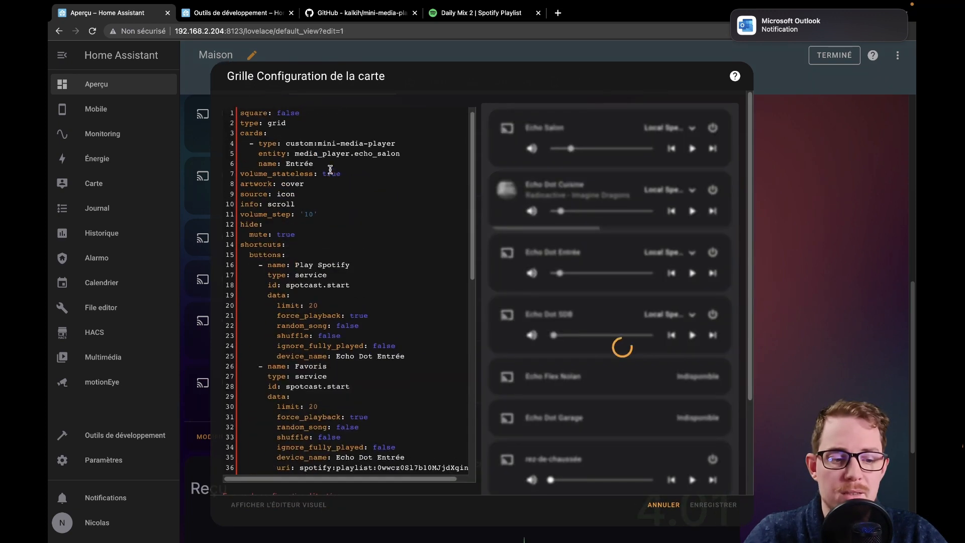
{"action": "scroll", "coordinate": [330, 170], "scroll_direction": "down", "scroll_amount": 1}
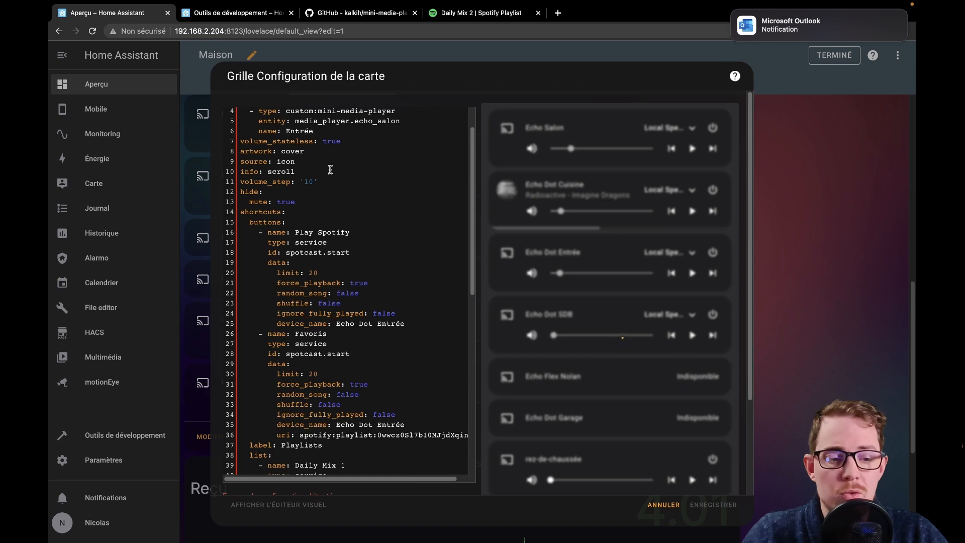
{"action": "key", "text": "super+z"}
{"action": "key", "text": "super+z"}
Step: Copy the grid card's whole YAML into a new untitled file in Visual Studio Code and close the grid editor in Home Assistant without saving
{"action": "key", "text": "super+a"}
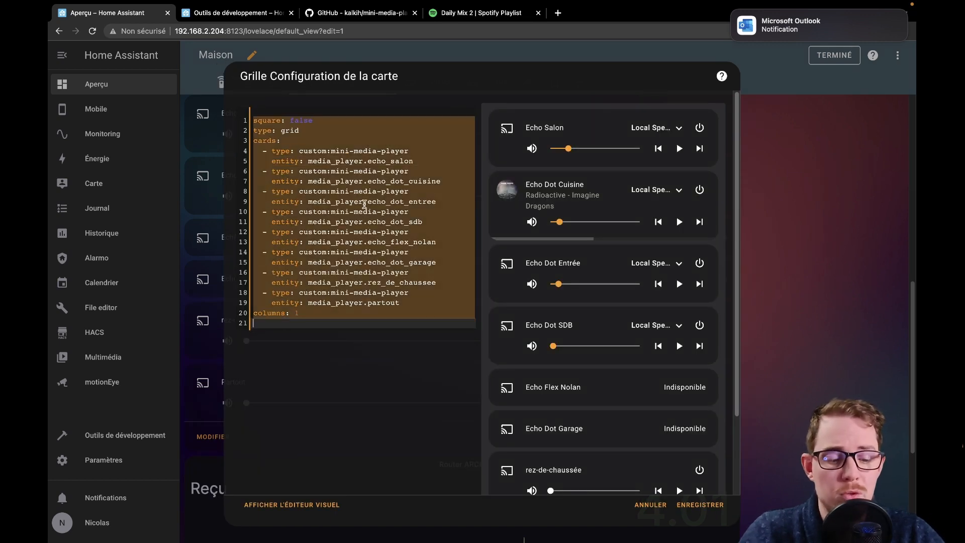
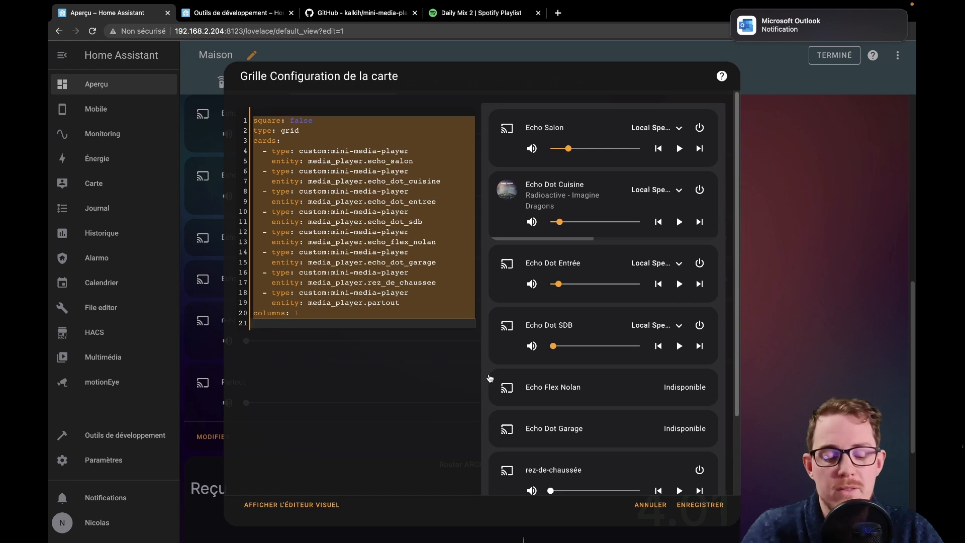
{"action": "key", "text": "super+space"}
{"action": "type", "text": "viso"}
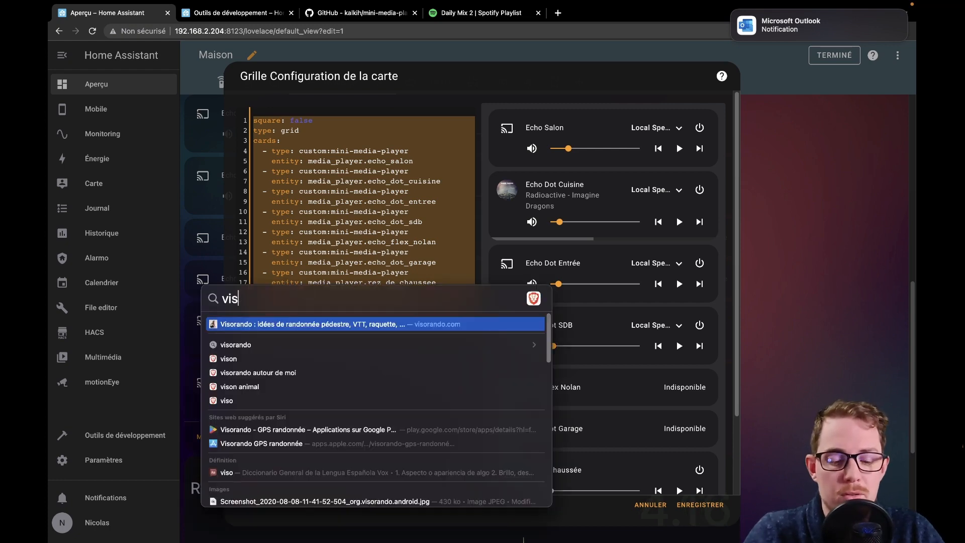
{"action": "key", "text": "Escape"}
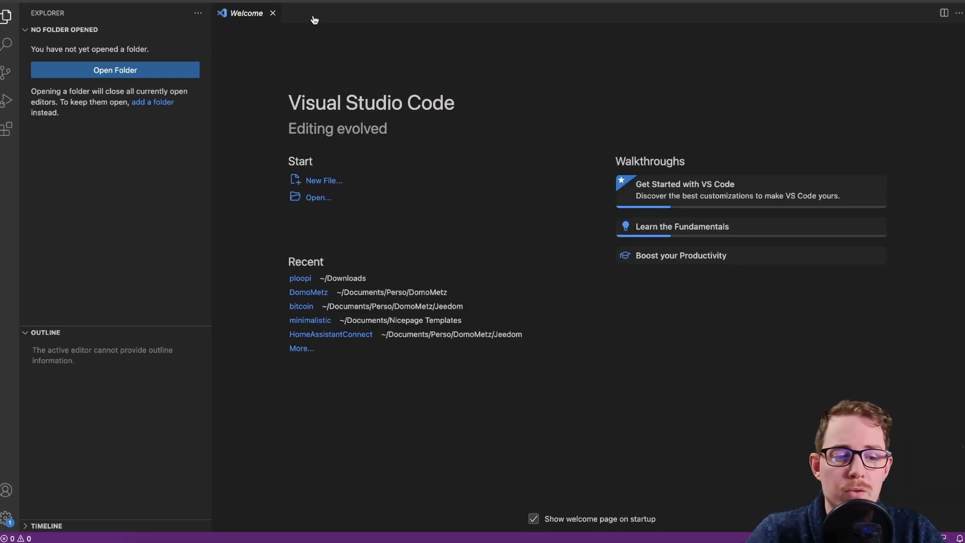
{"action": "double_click", "coordinate": [314, 20]}
{"action": "type", "text": "square: false type: grid cards:   - type: custom:mini-media-player     entity: media_player.echo_salon   - type: custom:mini-media-player     entity: media_player.echo_dot_cuisine   - type: custom:mini-media-player     entity: media_player.echo_dot_entree   - type: custom:mini-media-player     entity: media_player.echo_dot_sdb   - type: custom:mini-media-player     entity: media_player.echo_flex_nolan   - type: custom:mini-media-player     entity: media_player.echo_dot_garage   - type: custom:mini-media-player     entity: media_player.rez_de_chaussee   - type: custom:mini-media-player     entity: media_player.partout columns: 1"}
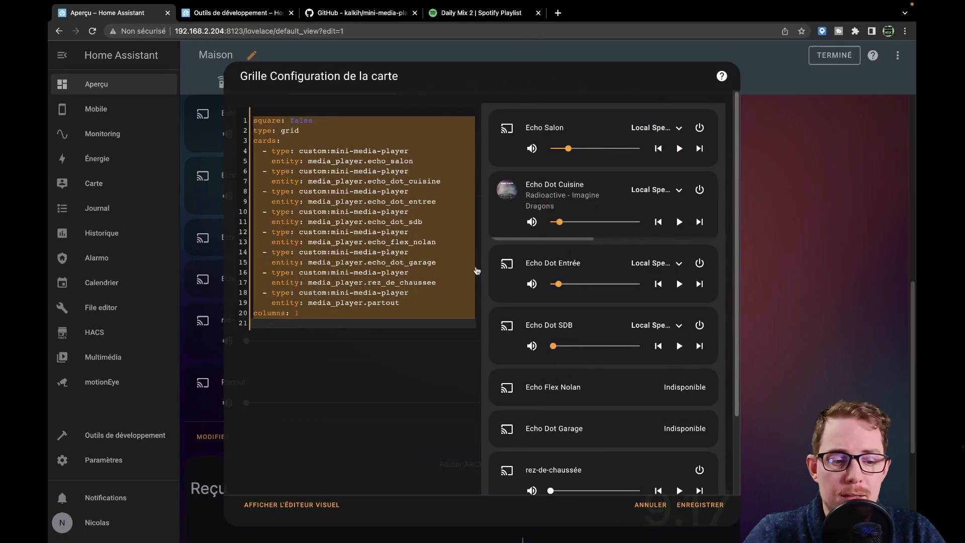
{"action": "left_click", "coordinate": [718, 256]}
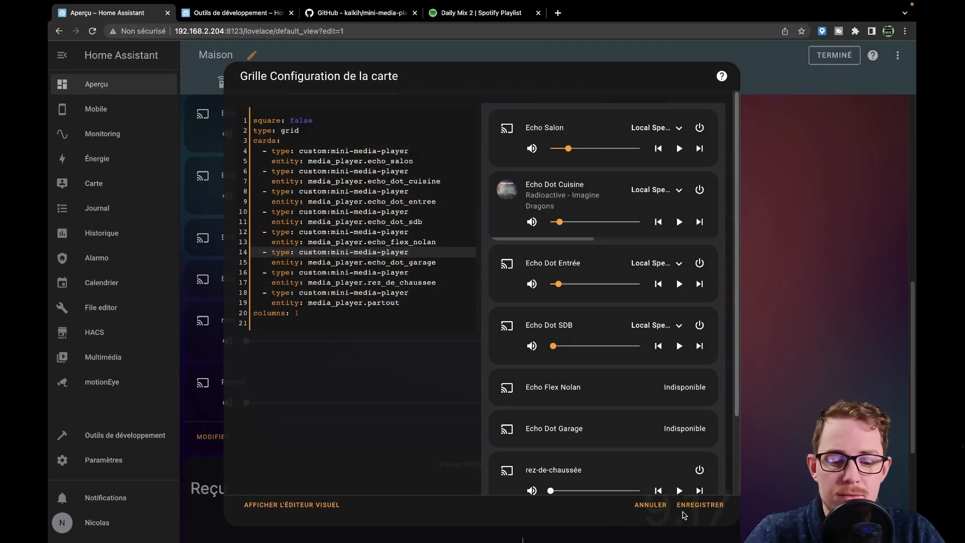
{"action": "left_click", "coordinate": [651, 505]}
Step: Copy the Entrée card's YAML from the name line to the end and paste it beneath the media_player.echo_salon entity in Visual Studio Code
{"action": "scroll", "coordinate": [410, 262], "scroll_direction": "up", "scroll_amount": 10}
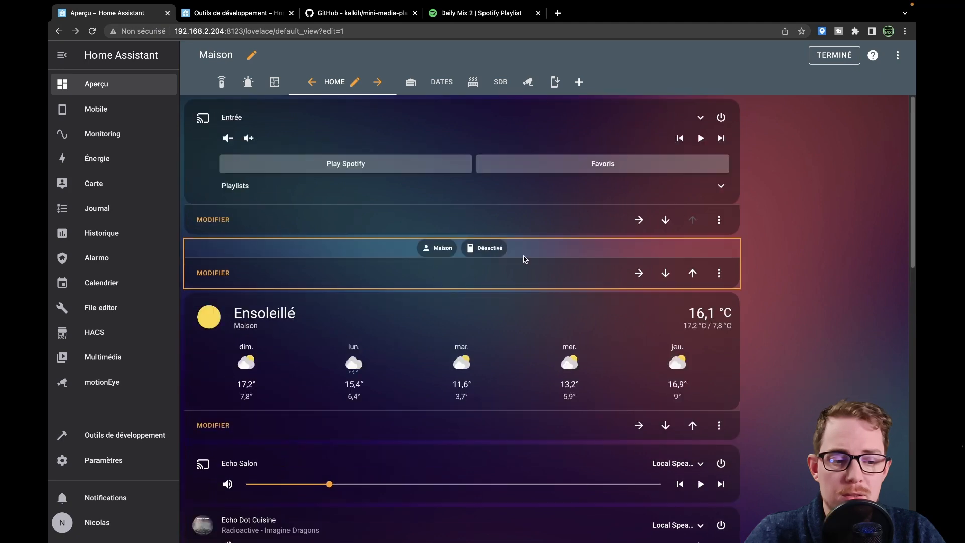
{"action": "left_click", "coordinate": [214, 220]}
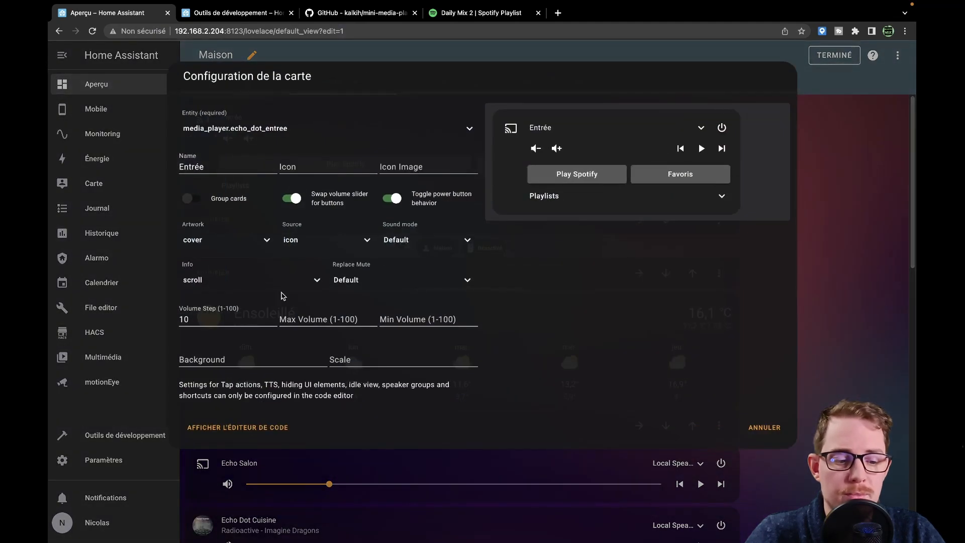
{"action": "left_click", "coordinate": [273, 427]}
{"action": "left_click_drag", "start_coordinate": [432, 132], "coordinate": [445, 542]}
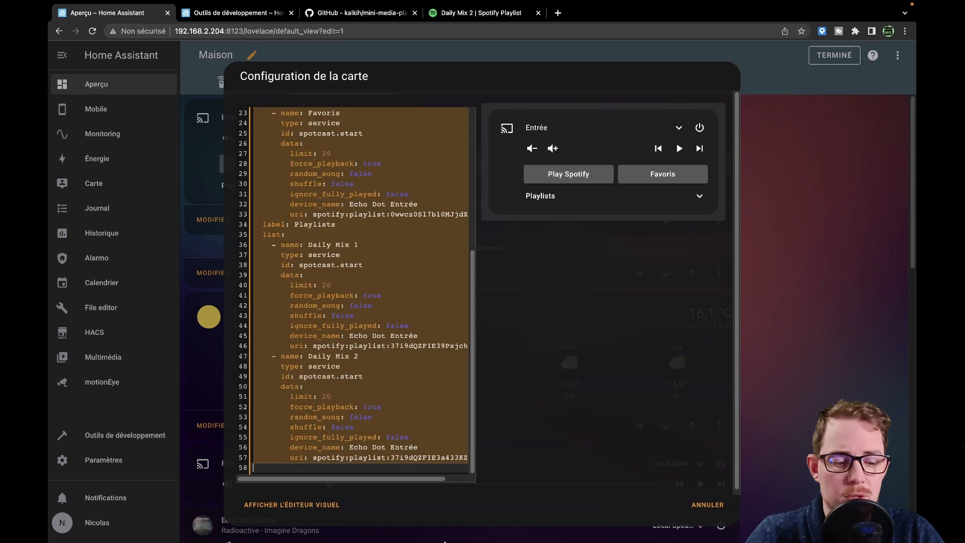
{"action": "key", "text": "ctrl+Right"}
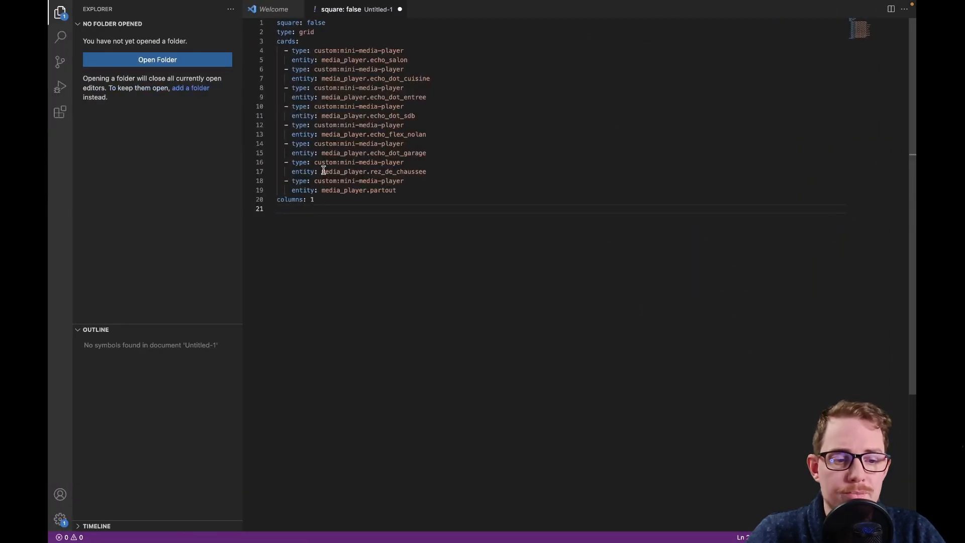
{"action": "double_click", "coordinate": [425, 60]}
{"action": "key", "text": "super+v"}
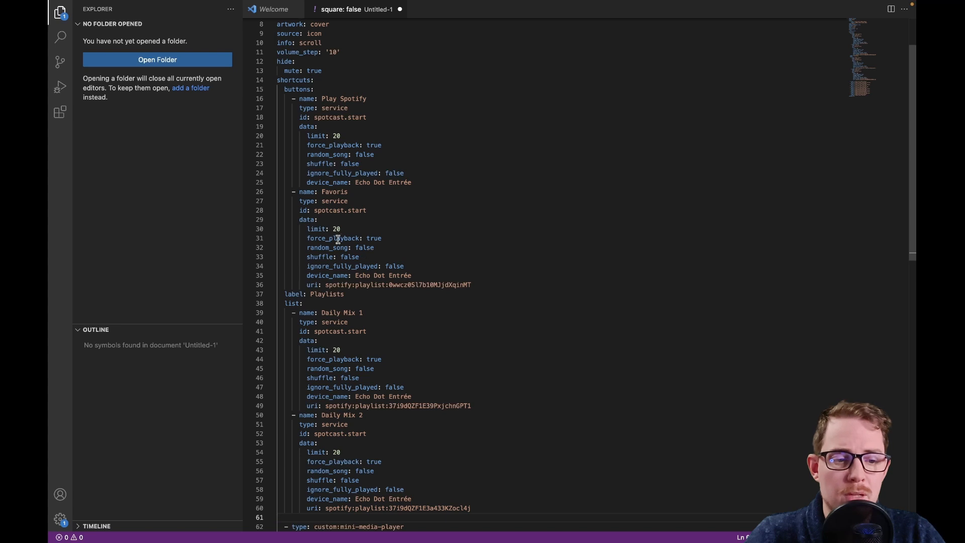
Step: Indent the pasted settings block, from name to the last uri, two levels so it aligns with the echo_salon entity line
{"action": "scroll", "coordinate": [336, 235], "scroll_direction": "up", "scroll_amount": 3}
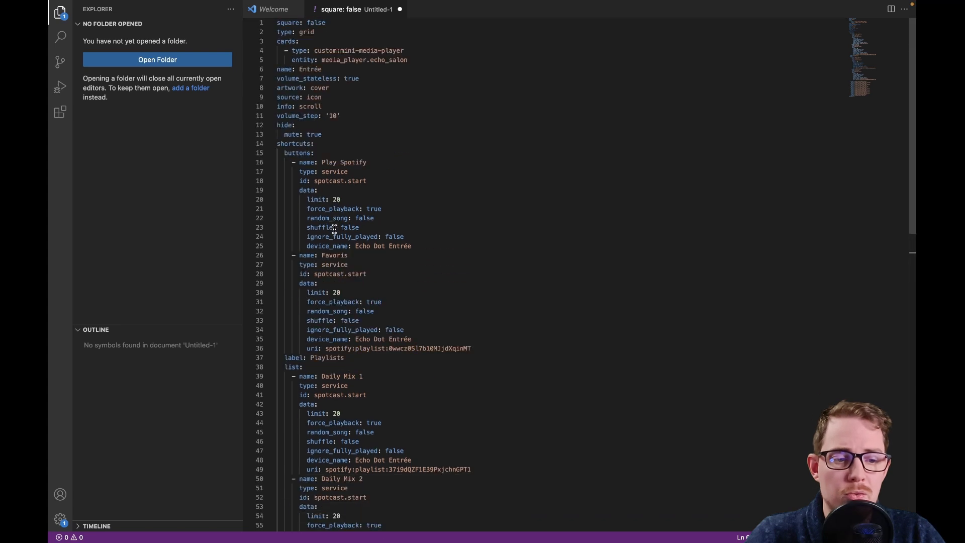
{"action": "left_click", "coordinate": [278, 71], "text": "shift"}
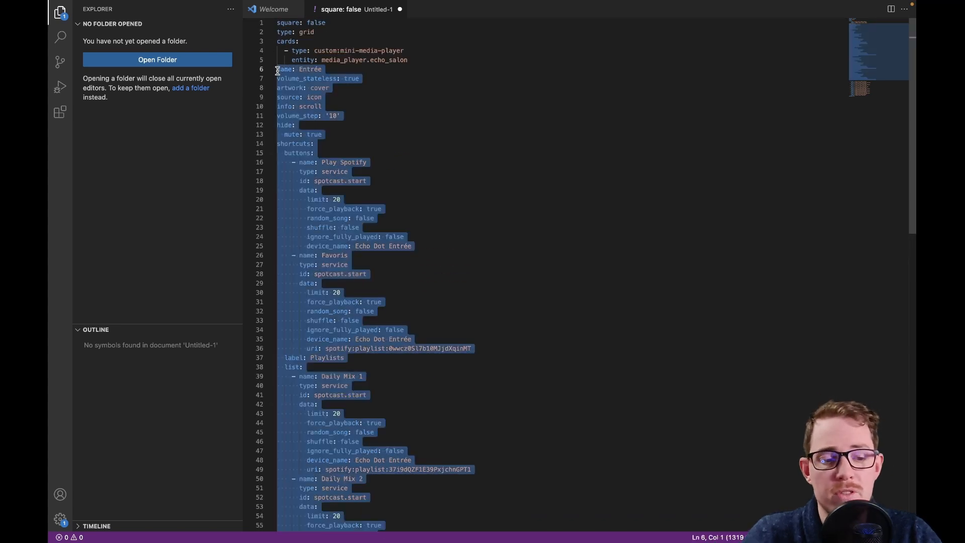
{"action": "key", "text": "Tab"}
{"action": "key", "text": "Tab"}
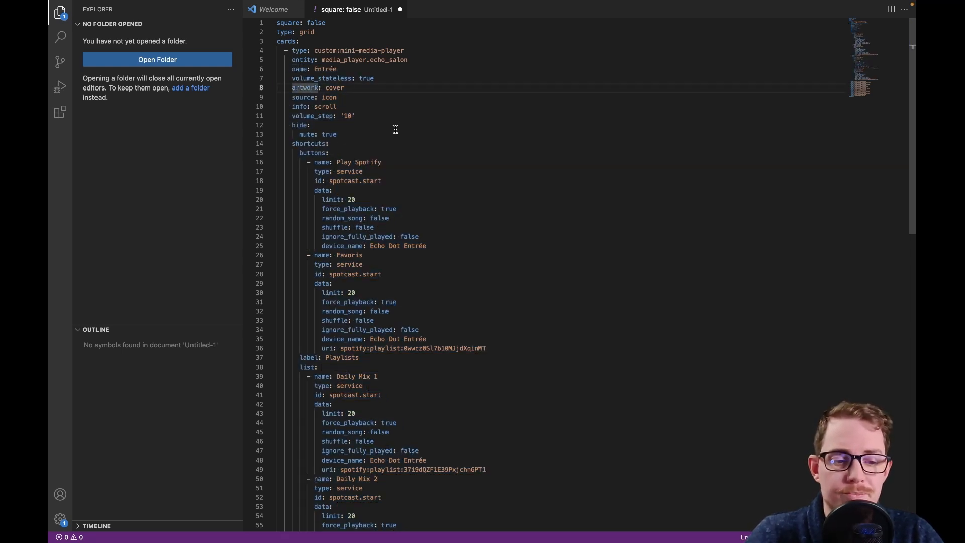
{"action": "scroll", "coordinate": [396, 130], "scroll_direction": "down", "scroll_amount": 5}
{"action": "scroll", "coordinate": [427, 333], "scroll_direction": "up", "scroll_amount": 5}
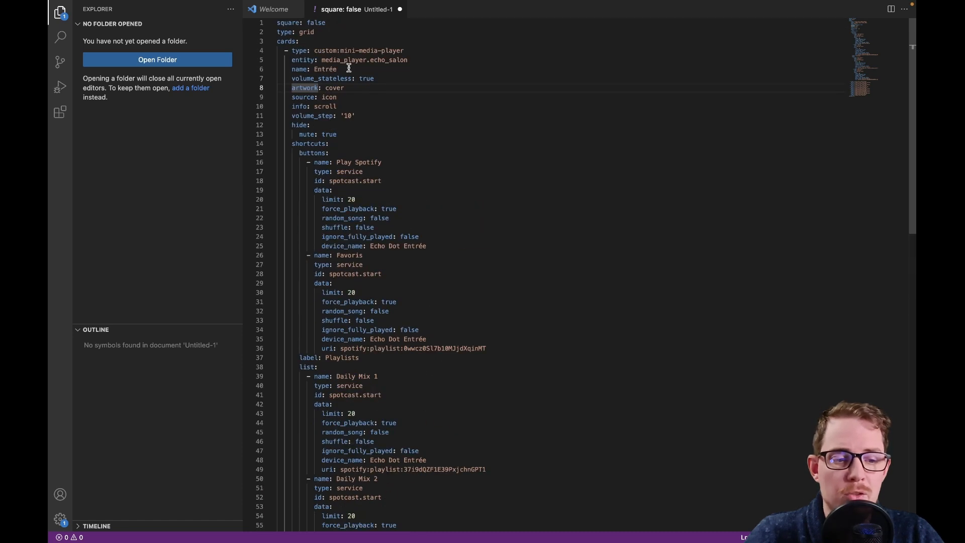
Step: Insert a blank line beneath cards and copy the echo_salon settings block, from name to the last uri, beneath the media_player.echo_dot_cuisine entity
{"action": "left_click", "coordinate": [340, 41]}
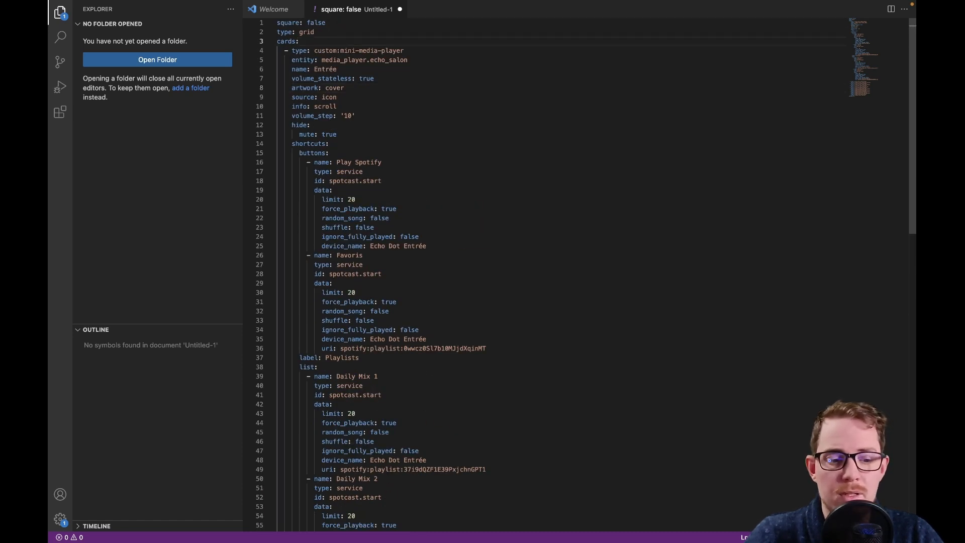
{"action": "key", "text": "Return"}
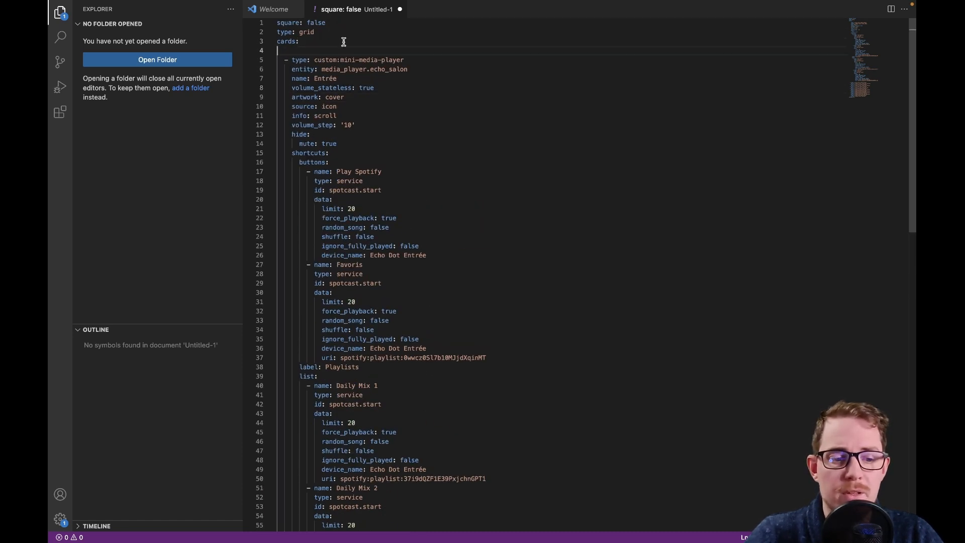
{"action": "double_click", "coordinate": [419, 69]}
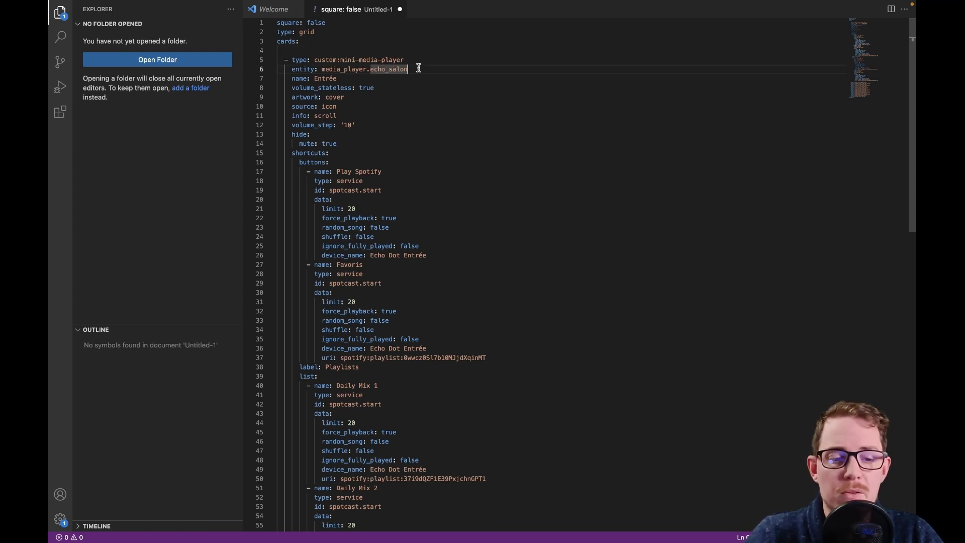
{"action": "left_click_drag", "start_coordinate": [419, 69], "coordinate": [507, 388]}
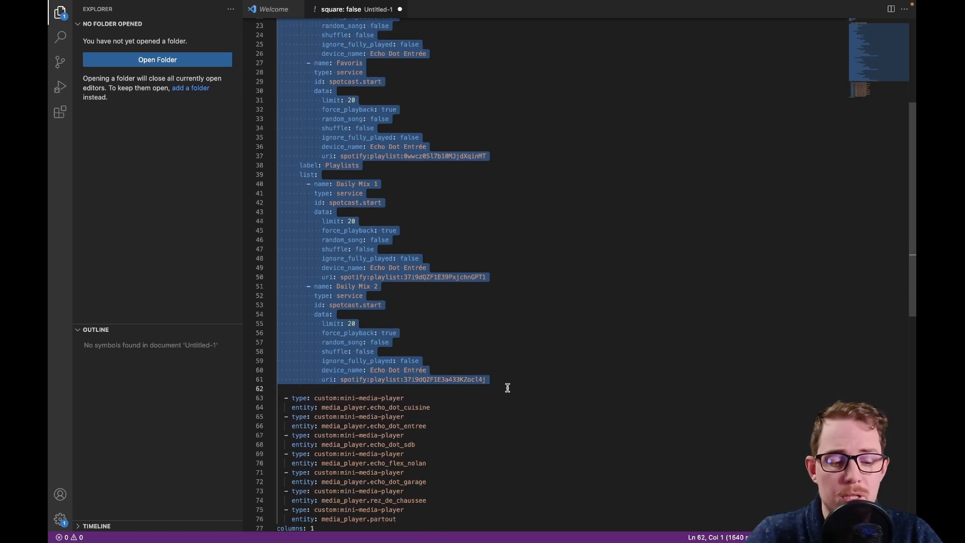
{"action": "left_click", "coordinate": [452, 410]}
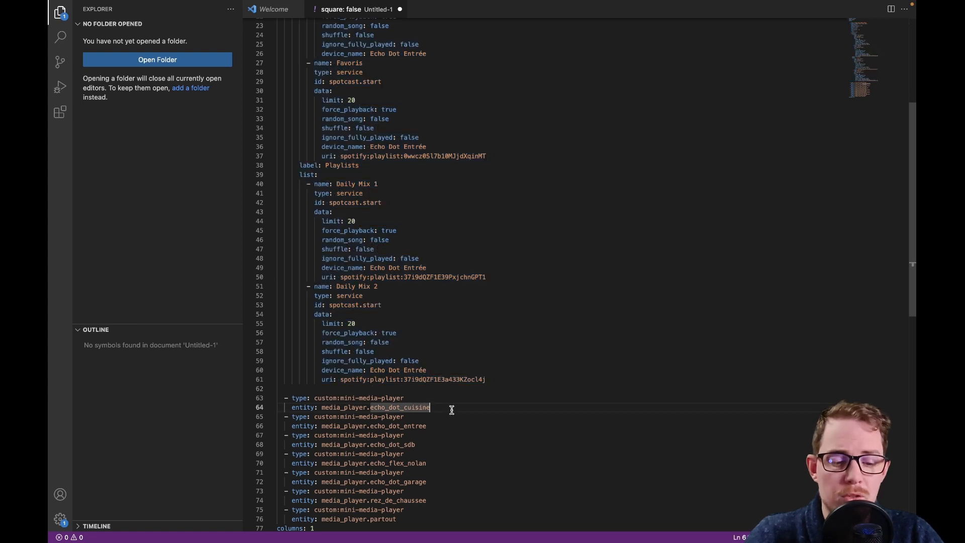
{"action": "key", "text": "ctrl+v"}
{"action": "scroll", "coordinate": [450, 409], "scroll_direction": "down", "scroll_amount": 15}
{"action": "scroll", "coordinate": [451, 352], "scroll_direction": "up", "scroll_amount": 15}
{"action": "scroll", "coordinate": [450, 342], "scroll_direction": "down", "scroll_amount": 10}
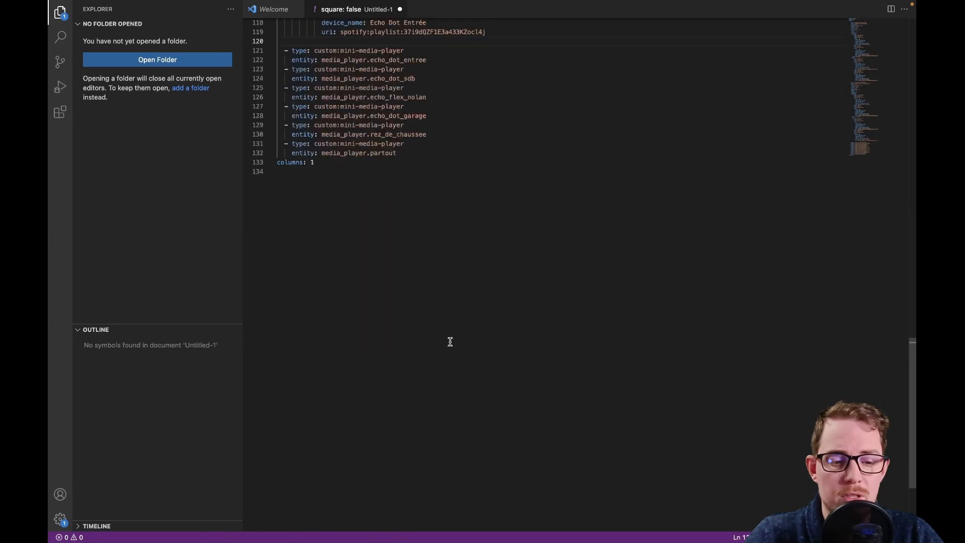
Step: Paste the copied settings block beneath the echo_dot_entree, echo_dot_sdb and echo_flex media player entities
{"action": "double_click", "coordinate": [443, 60]}
{"action": "key", "text": "ctrl+v"}
{"action": "scroll", "coordinate": [437, 215], "scroll_direction": "down", "scroll_amount": 8}
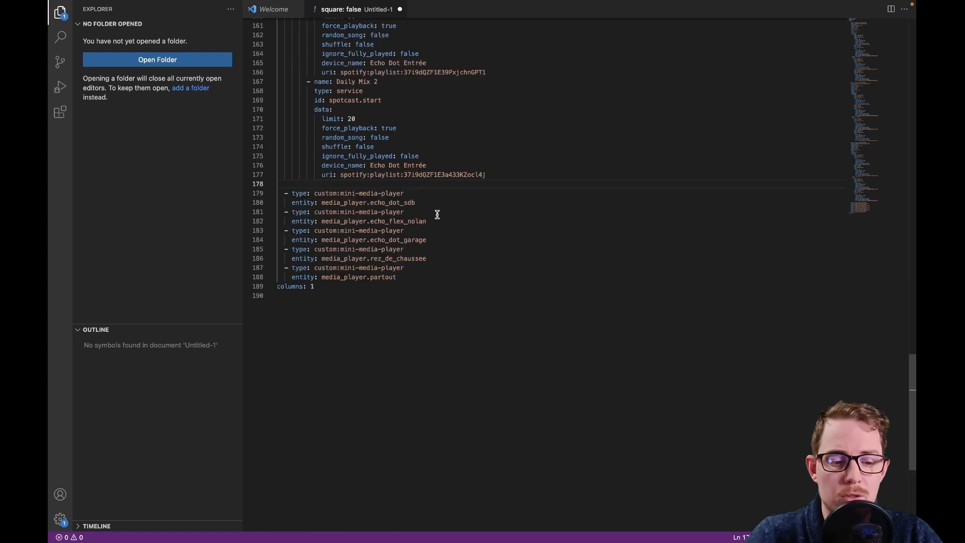
{"action": "left_click", "coordinate": [437, 203]}
{"action": "key", "text": "ctrl+v"}
{"action": "left_click", "coordinate": [442, 44]}
{"action": "key", "text": "ctrl+v"}
Step: Paste the same settings block beneath the echo_dot_garage, rez_de_chaussee and partout media player entities
{"action": "left_click", "coordinate": [446, 230]}
{"action": "key", "text": "ctrl+v"}
{"action": "left_click", "coordinate": [446, 250]}
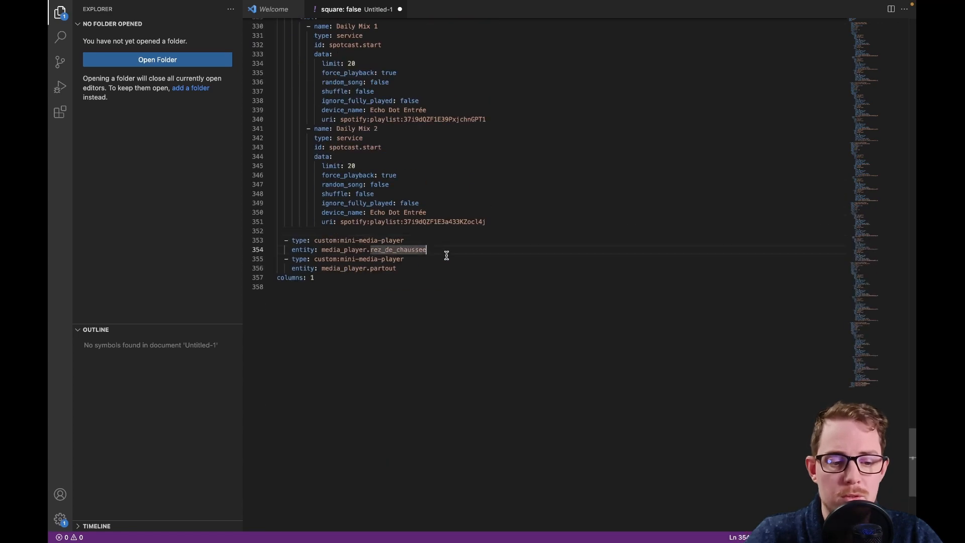
{"action": "key", "text": "ctrl+v"}
{"action": "left_click", "coordinate": [468, 446]}
{"action": "key", "text": "ctrl+v"}
{"action": "scroll", "coordinate": [436, 384], "scroll_direction": "up", "scroll_amount": 10}
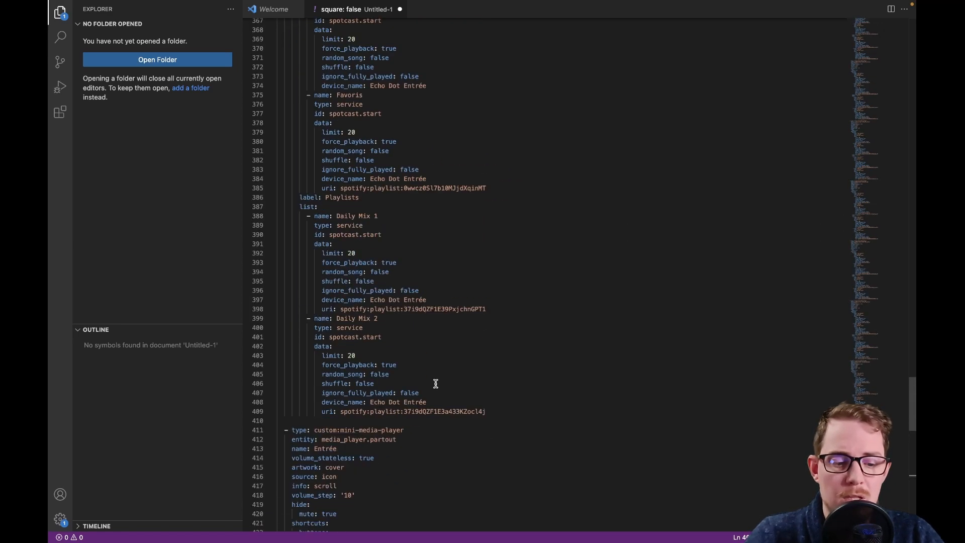
{"action": "scroll", "coordinate": [436, 380], "scroll_direction": "up", "scroll_amount": 20}
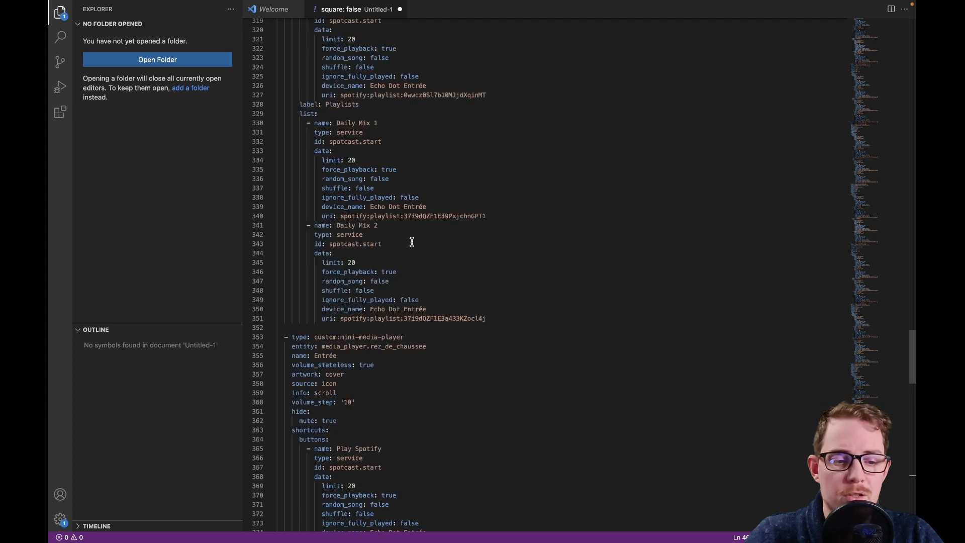
{"action": "scroll", "coordinate": [409, 233], "scroll_direction": "up", "scroll_amount": 5}
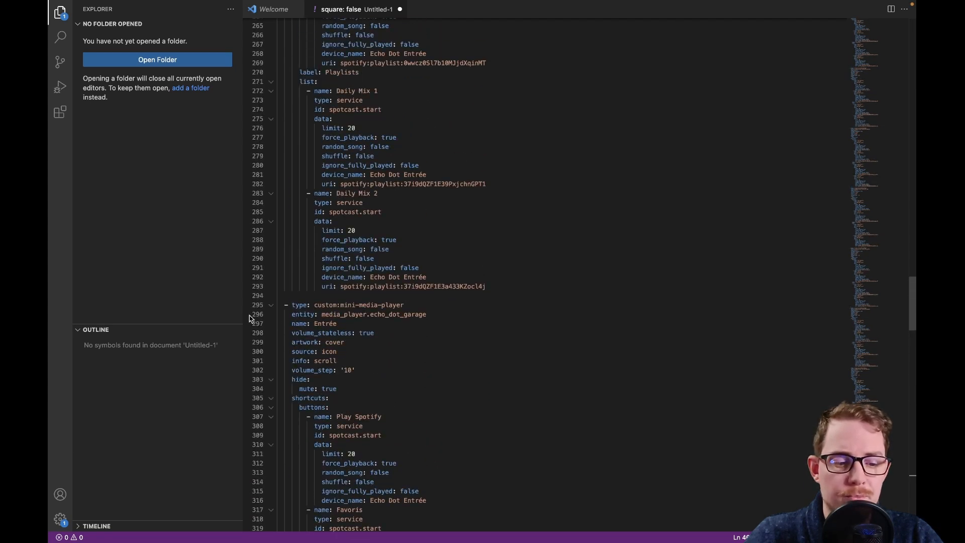
{"action": "scroll", "coordinate": [443, 340], "scroll_direction": "down", "scroll_amount": 8}
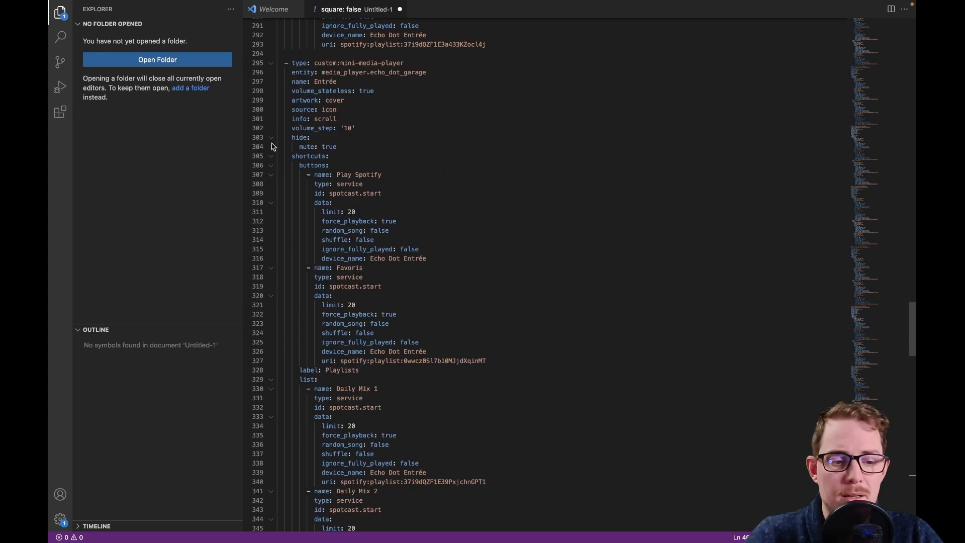
{"action": "left_click", "coordinate": [271, 64]}
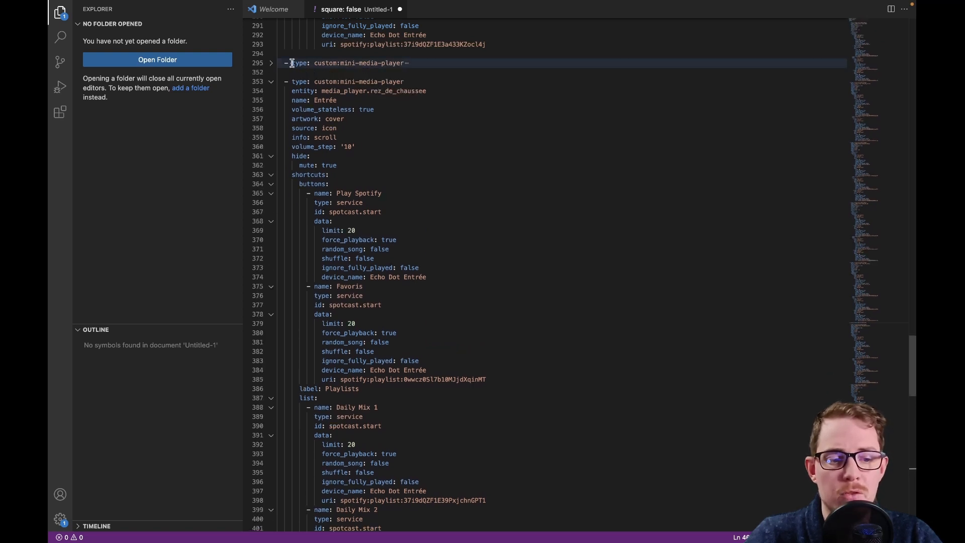
{"action": "left_click", "coordinate": [271, 64]}
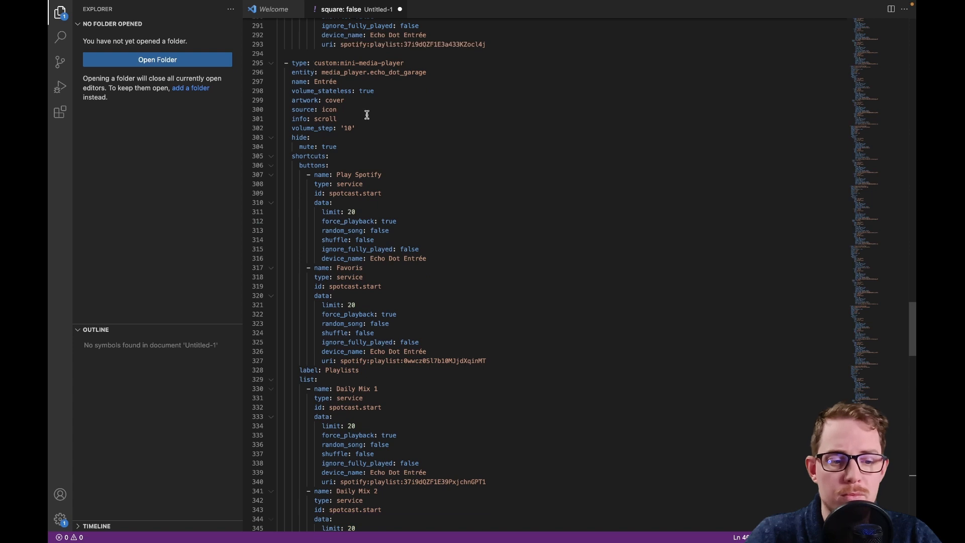
Step: Change the name of the media_player.echo_salon card to Salon
{"action": "scroll", "coordinate": [425, 237], "scroll_direction": "up", "scroll_amount": 20}
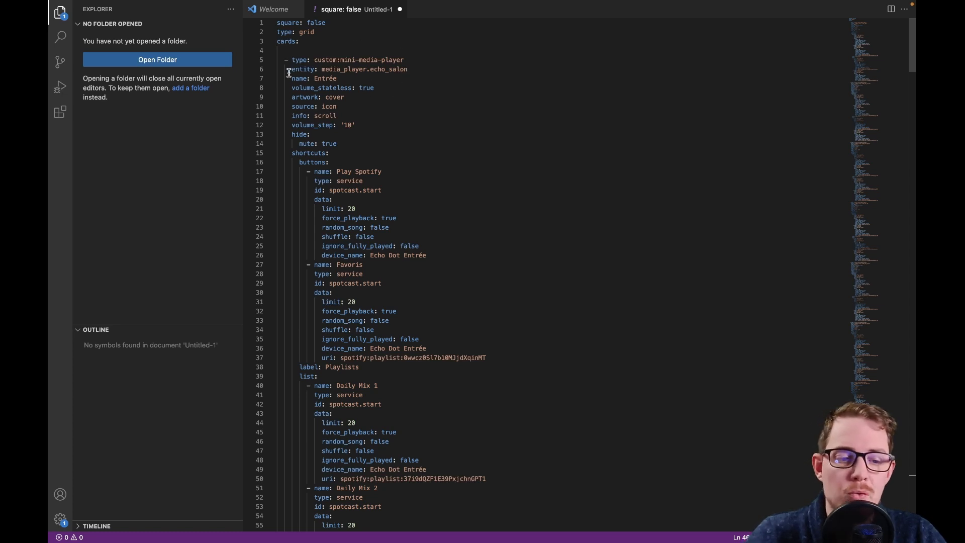
{"action": "double_click", "coordinate": [328, 79]}
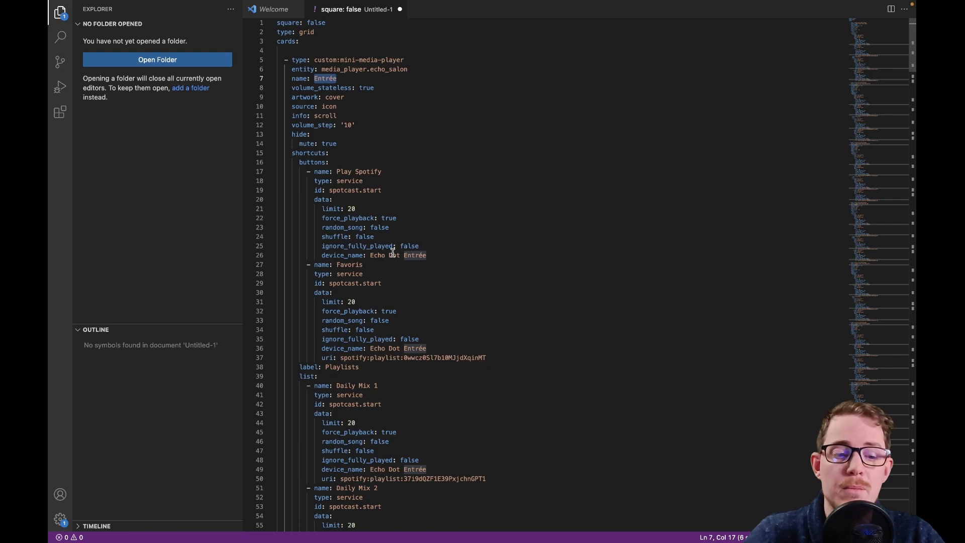
{"action": "type", "text": "Salon"}
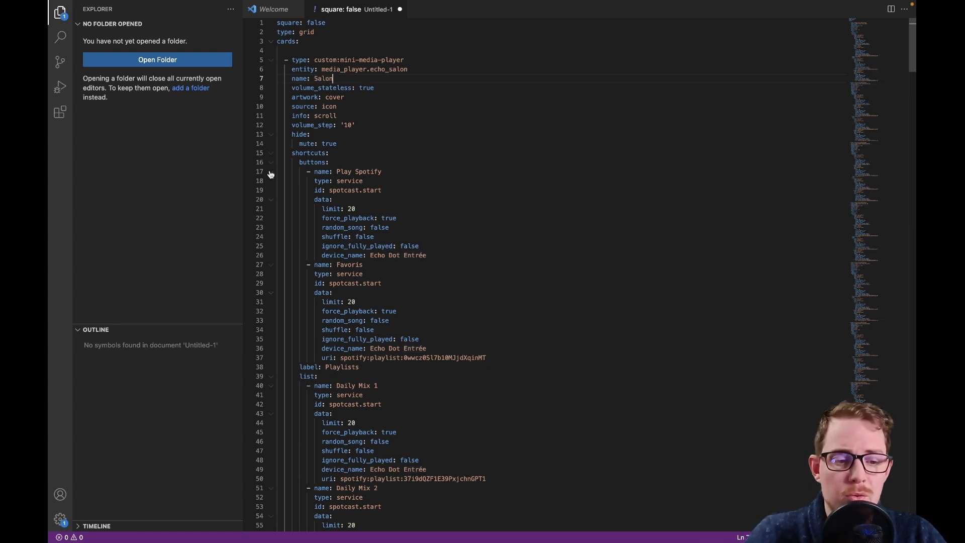
Step: Set the device_name of the Salon card's Play Spotify button to Echo Salon
{"action": "scroll", "coordinate": [335, 171], "scroll_direction": "down", "scroll_amount": 3}
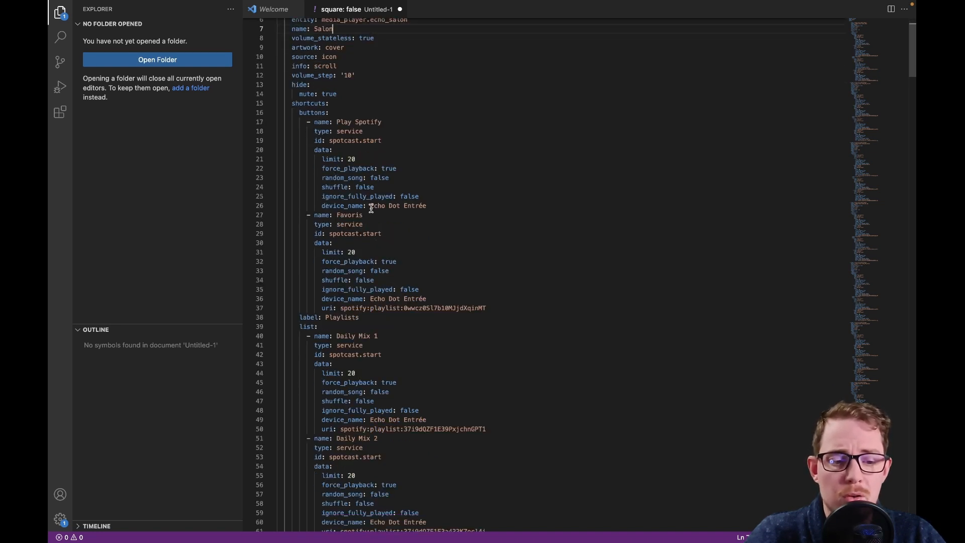
{"action": "left_click", "coordinate": [370, 206]}
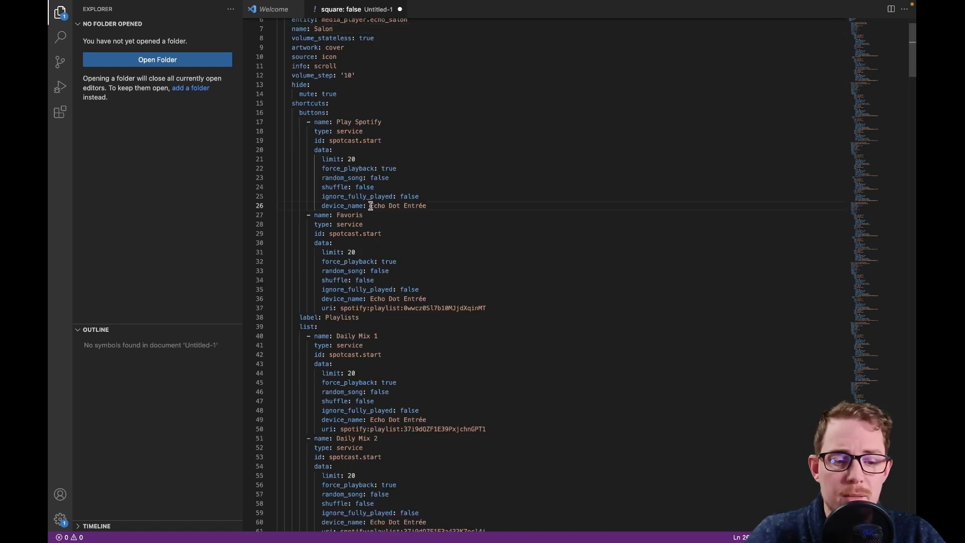
{"action": "double_click", "coordinate": [410, 205]}
{"action": "key", "text": "BackSpace"}
{"action": "key", "text": "BackSpace"}
{"action": "key", "text": "BackSpace"}
{"action": "key", "text": "BackSpace"}
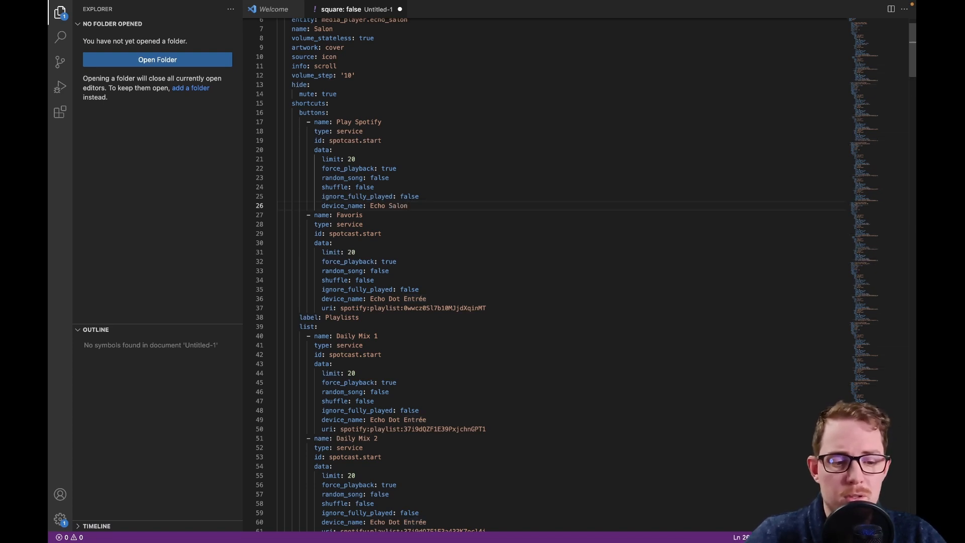
Step: Copy Echo Salon into the device_name of the Salon card's Favoris, Daily Mix 1 and Daily Mix 2 entries
{"action": "scroll", "coordinate": [421, 214], "scroll_direction": "down", "scroll_amount": 1}
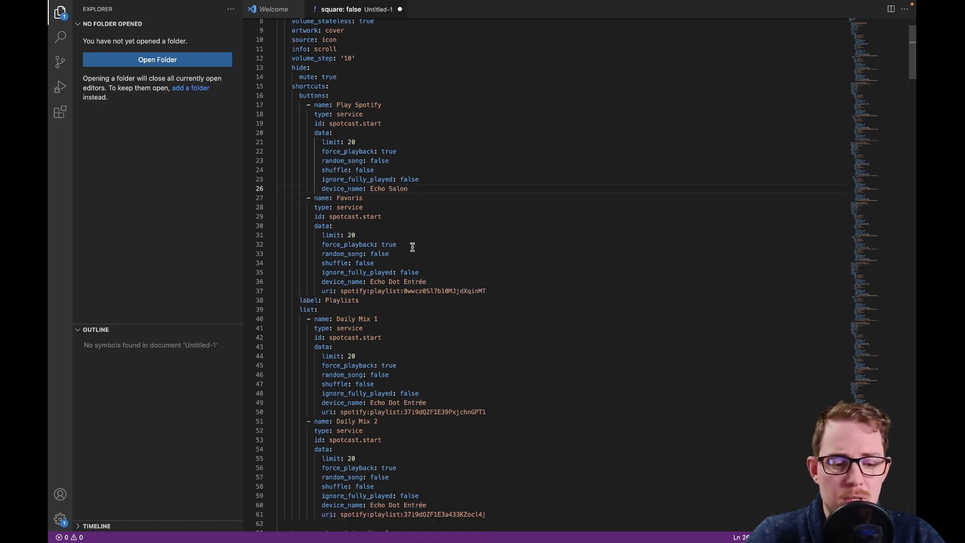
{"action": "left_click", "coordinate": [371, 188], "text": "shift"}
{"action": "key", "text": "super+c"}
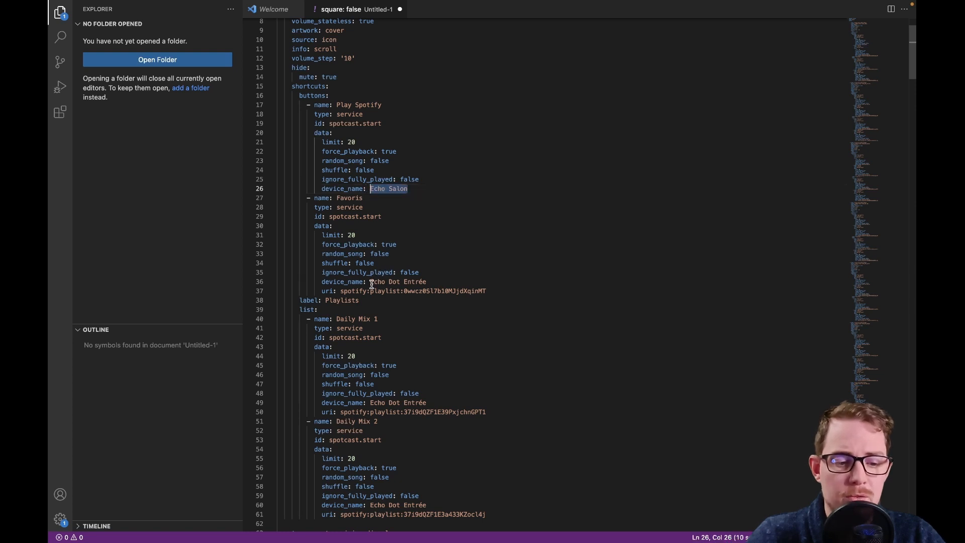
{"action": "left_click_drag", "start_coordinate": [372, 283], "coordinate": [437, 278]}
{"action": "key", "text": "super+v"}
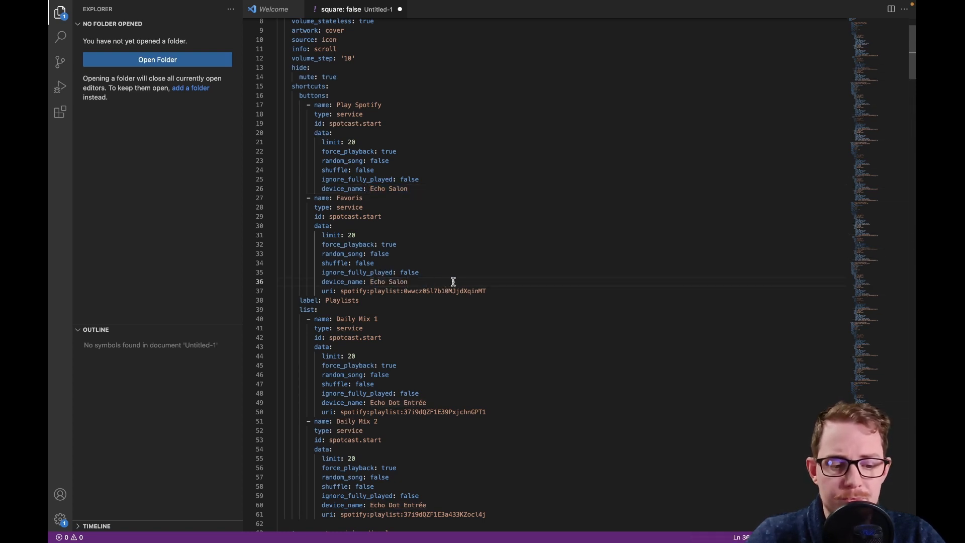
{"action": "scroll", "coordinate": [453, 281], "scroll_direction": "down", "scroll_amount": 5}
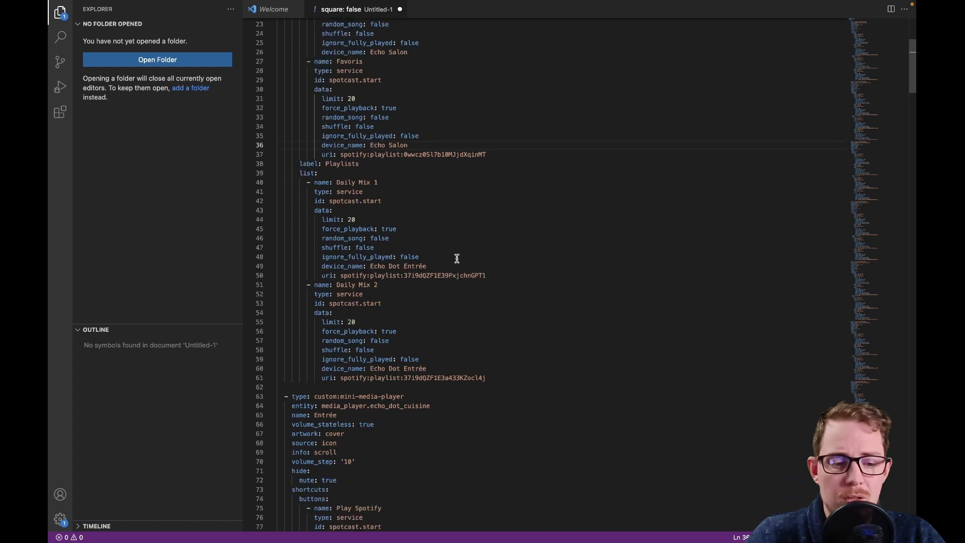
{"action": "left_click_drag", "start_coordinate": [429, 268], "coordinate": [369, 270]}
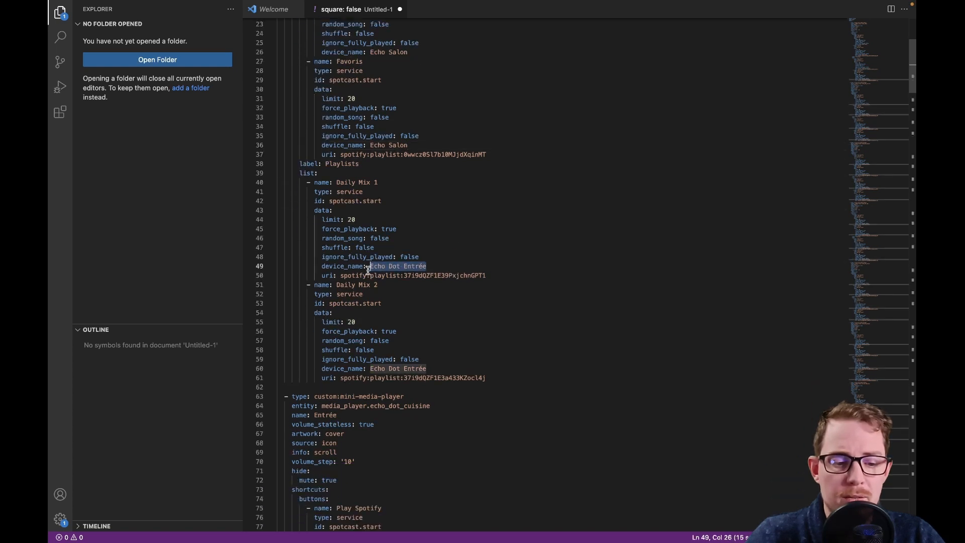
{"action": "key", "text": "super+v"}
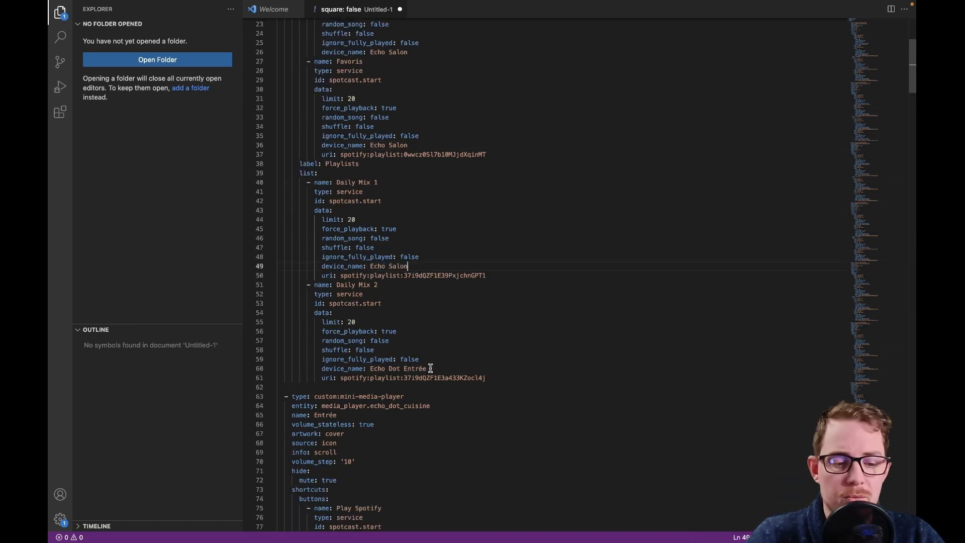
{"action": "left_click_drag", "start_coordinate": [429, 369], "coordinate": [373, 372]}
{"action": "key", "text": "super+v"}
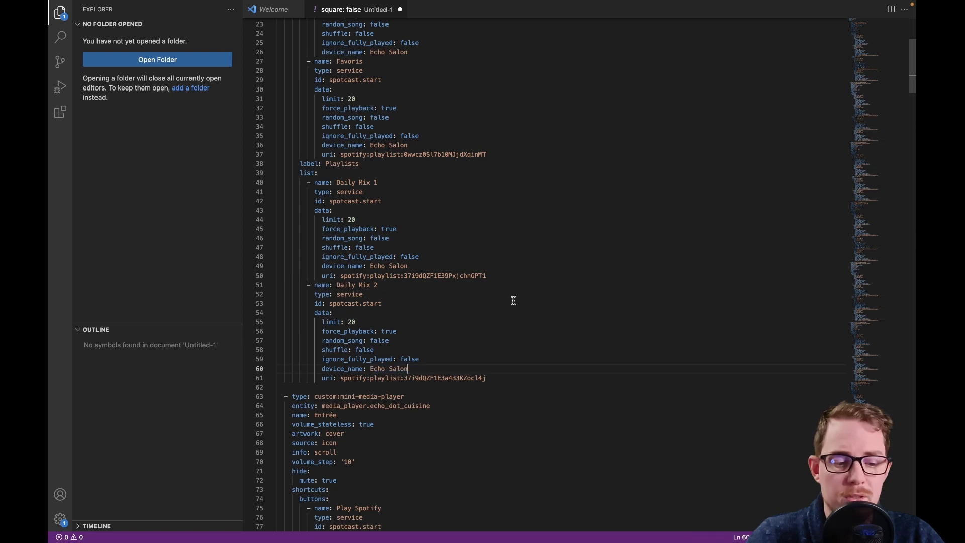
Step: Change the name of the media_player.echo_dot_cuisine card to Cuisine
{"action": "scroll", "coordinate": [513, 299], "scroll_direction": "down", "scroll_amount": 12}
{"action": "scroll", "coordinate": [457, 191], "scroll_direction": "up", "scroll_amount": 1}
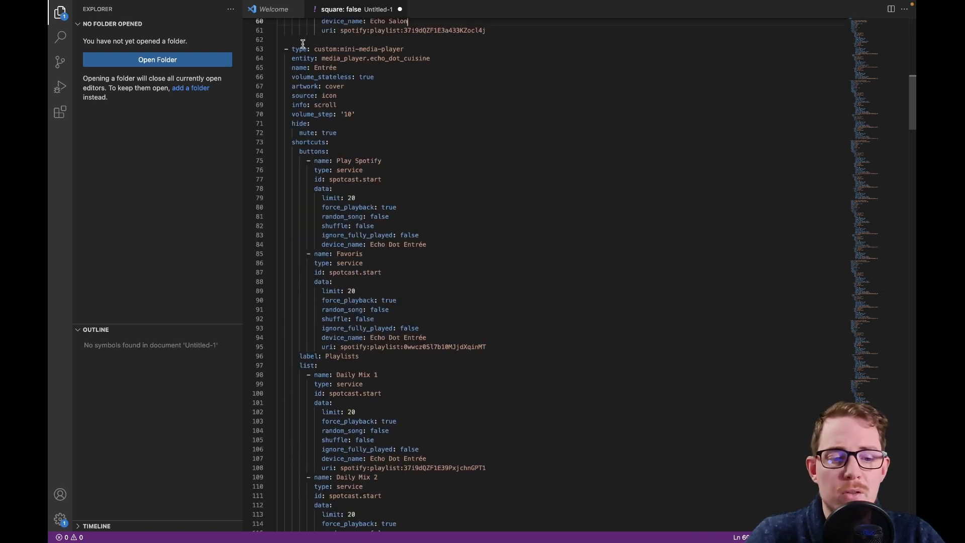
{"action": "double_click", "coordinate": [324, 67]}
{"action": "type", "text": "C"}
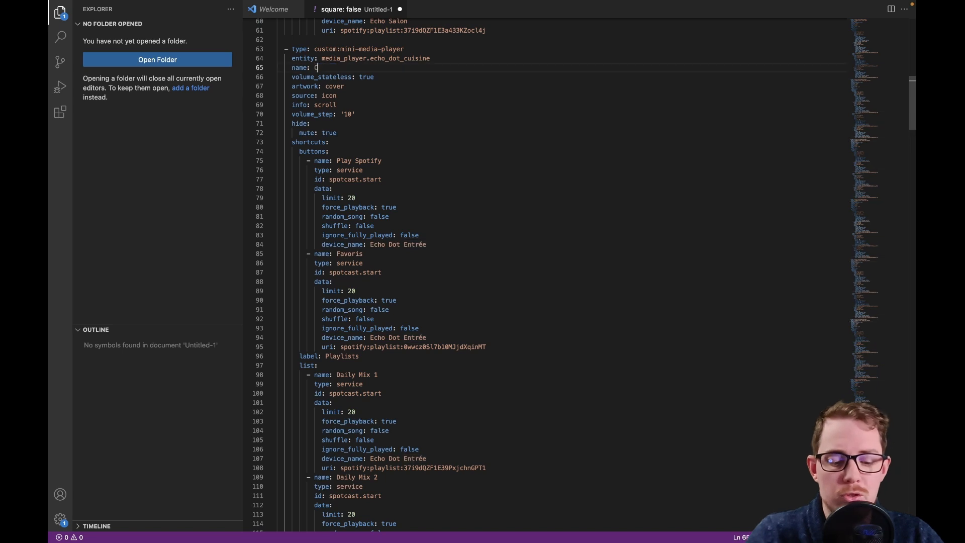
{"action": "type", "text": "uisine"}
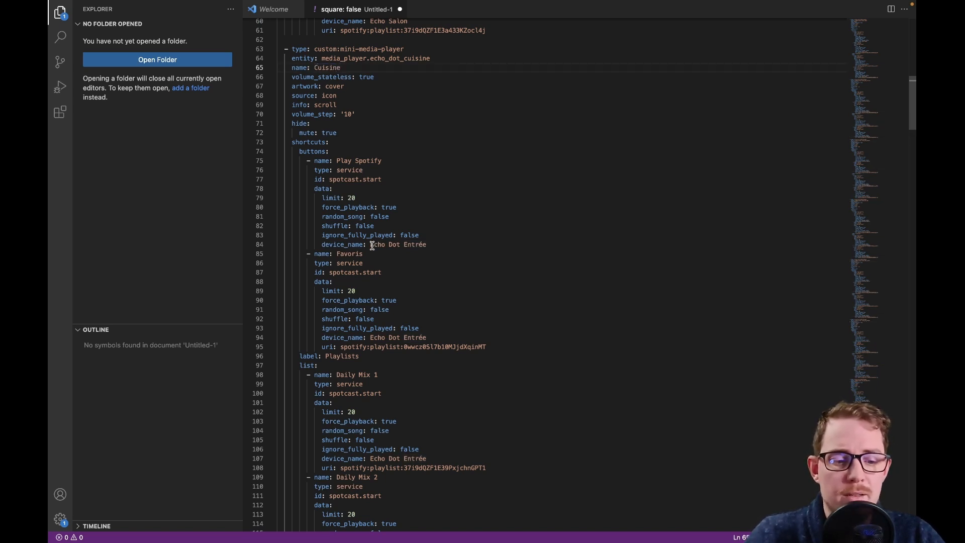
Step: Replace Echo Dot Entrée with Echo Dot Cuisine in the Cuisine card's four device_name lines using find and replace
{"action": "left_click_drag", "start_coordinate": [370, 245], "coordinate": [429, 245]}
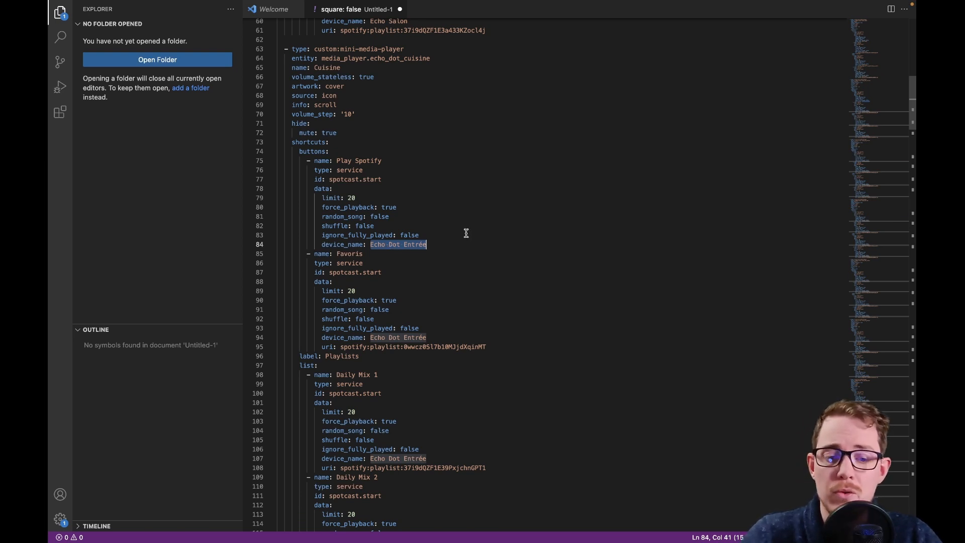
{"action": "key", "text": "super+f"}
{"action": "left_click", "coordinate": [630, 29]}
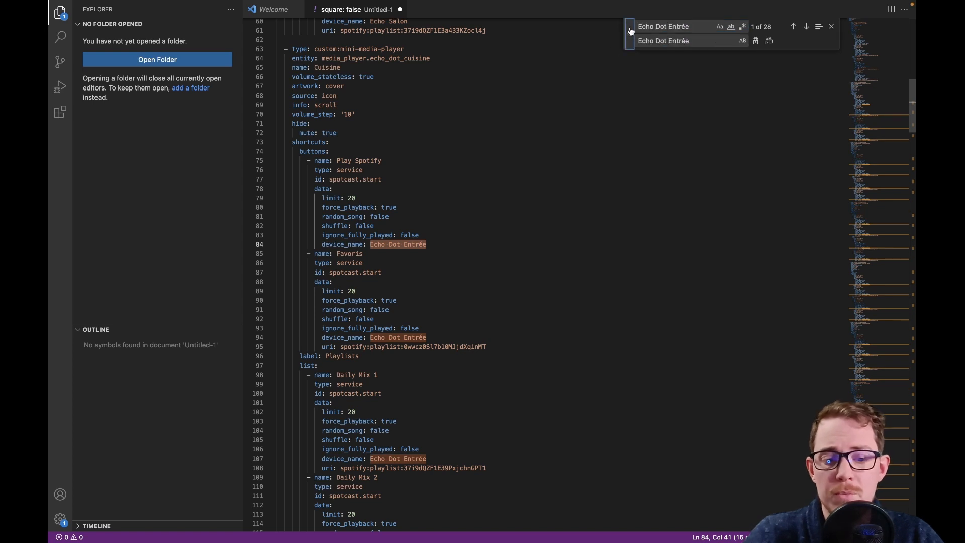
{"action": "double_click", "coordinate": [682, 42]}
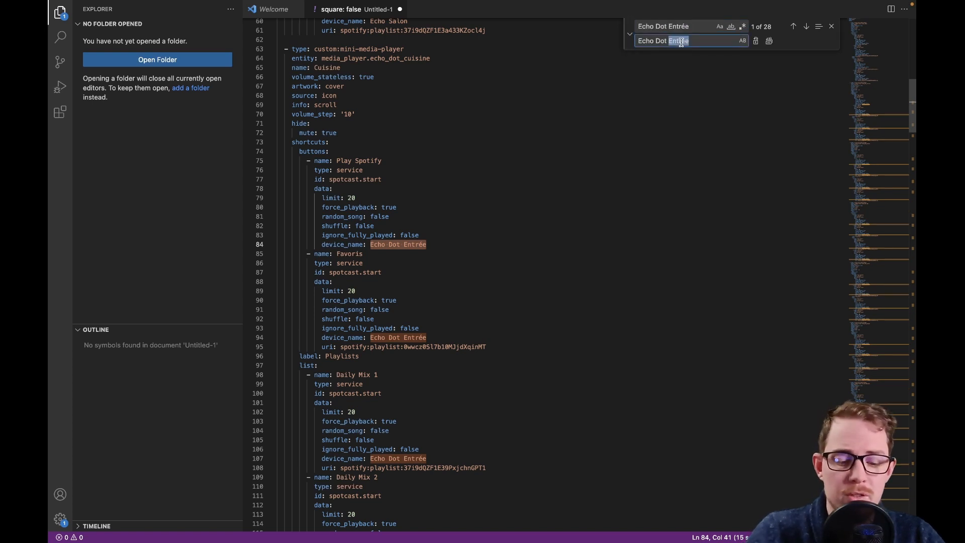
{"action": "type", "text": "Cuisine"}
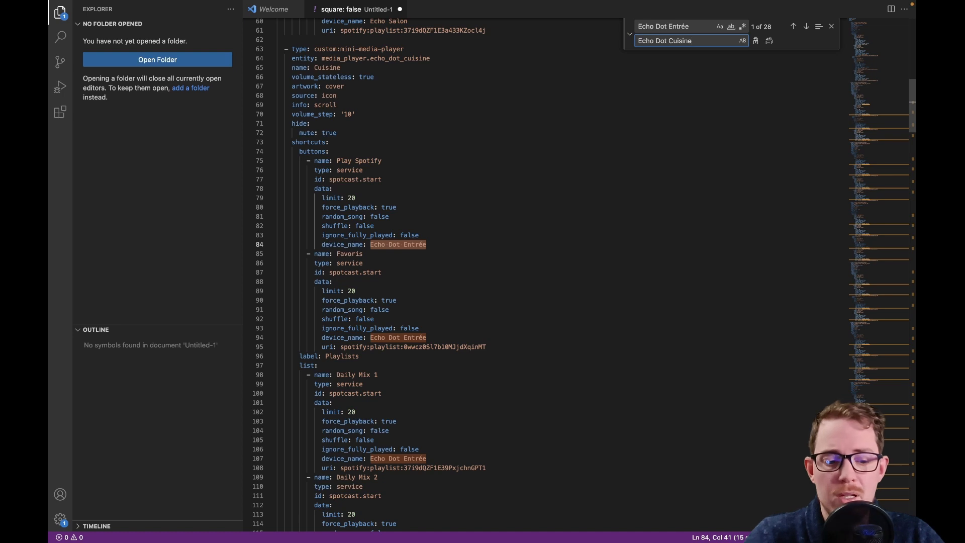
{"action": "key", "text": "Return"}
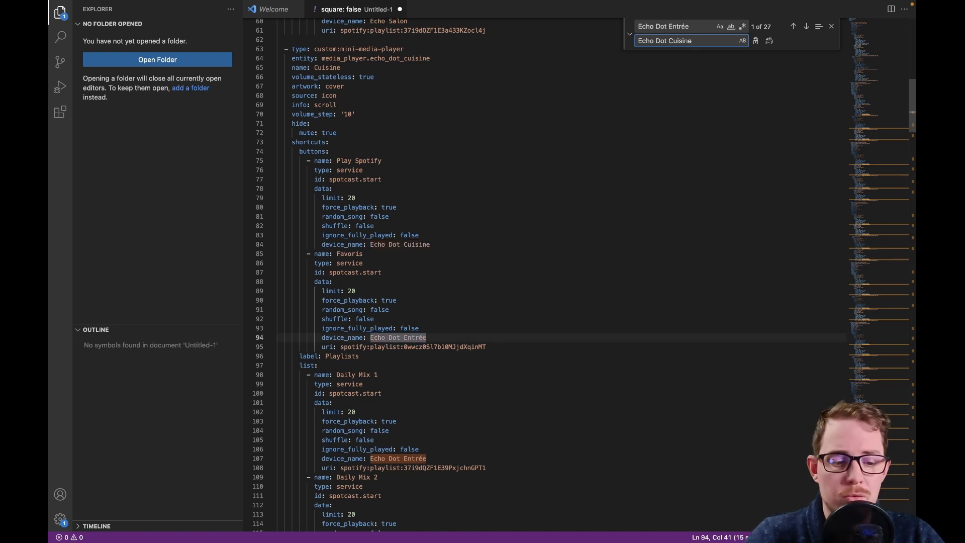
{"action": "key", "text": "Return"}
{"action": "key", "text": "Return"}
{"action": "key", "text": "Return"}
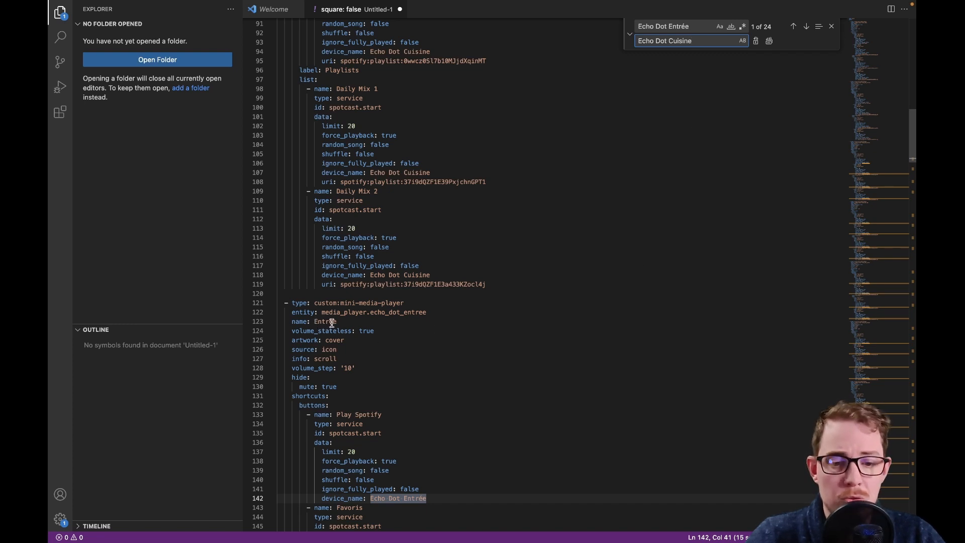
Step: Skip the Echo Dot Entrée matches in the echo_dot_entree card and go to the first match in the echo_dot_sdb card
{"action": "scroll", "coordinate": [446, 360], "scroll_direction": "down", "scroll_amount": 15}
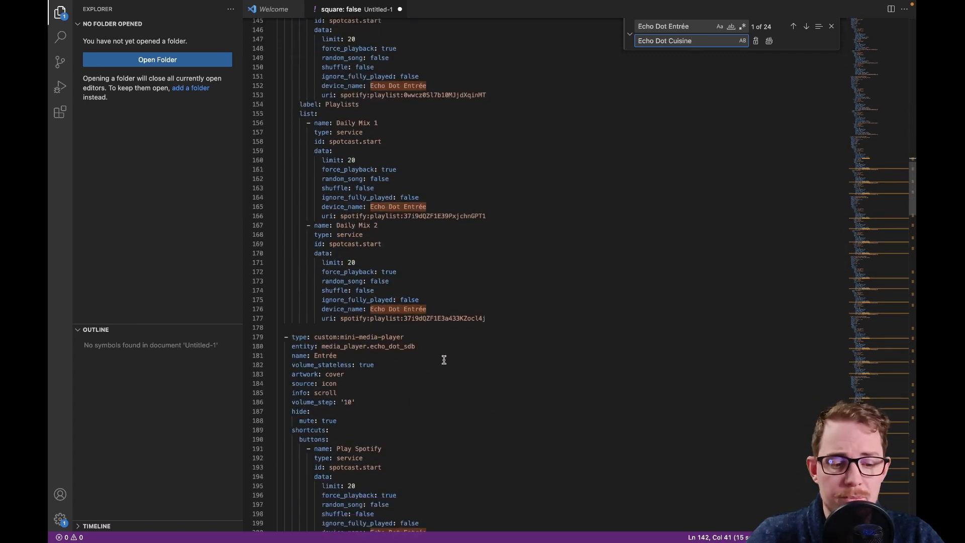
{"action": "left_click", "coordinate": [695, 26]}
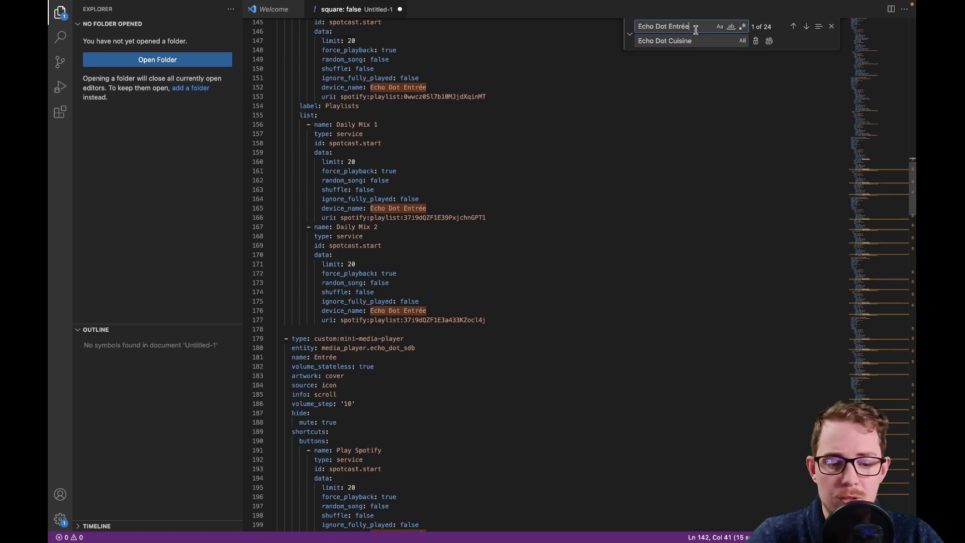
{"action": "key", "text": "Return"}
{"action": "key", "text": "Return"}
{"action": "key", "text": "Return"}
{"action": "key", "text": "Return"}
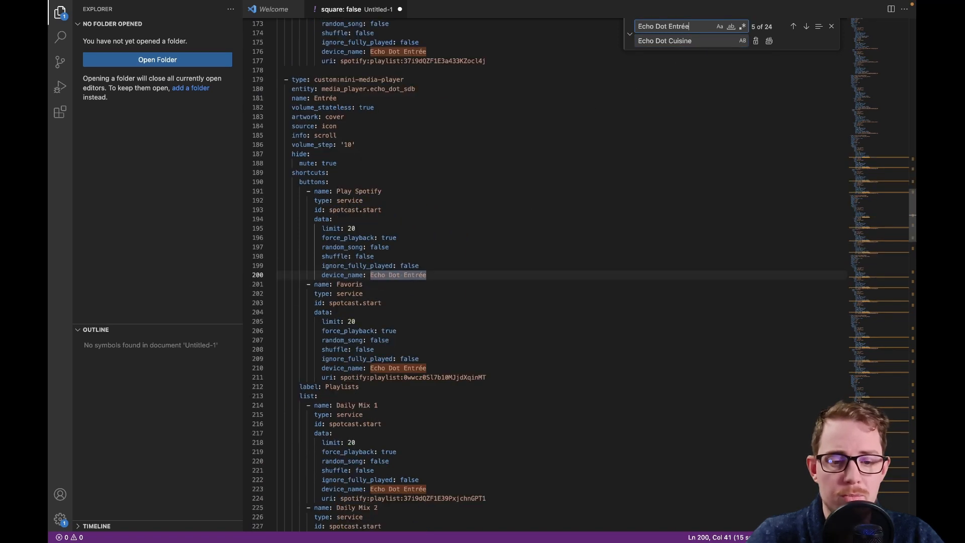
{"action": "left_click", "coordinate": [711, 41]}
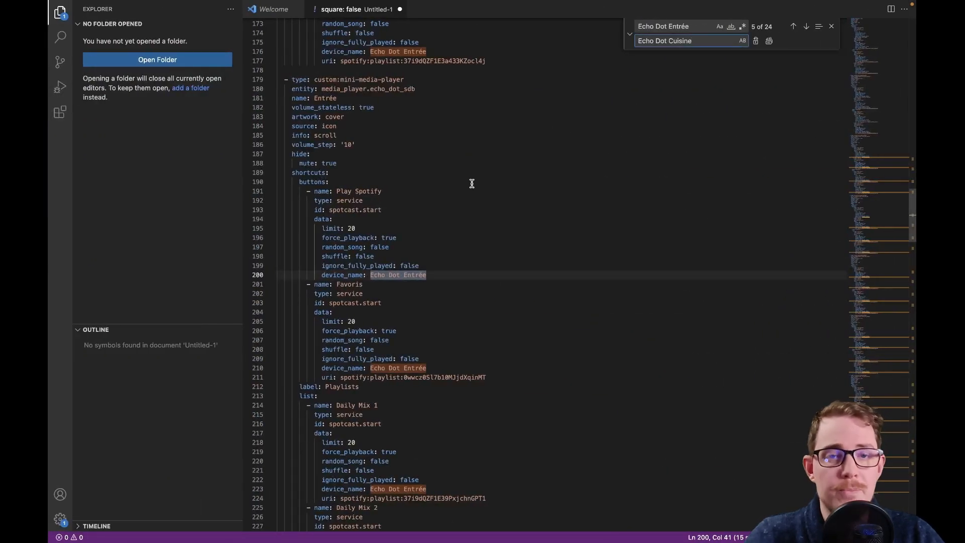
{"action": "key", "text": "super+space"}
{"action": "type", "text": "spo"}
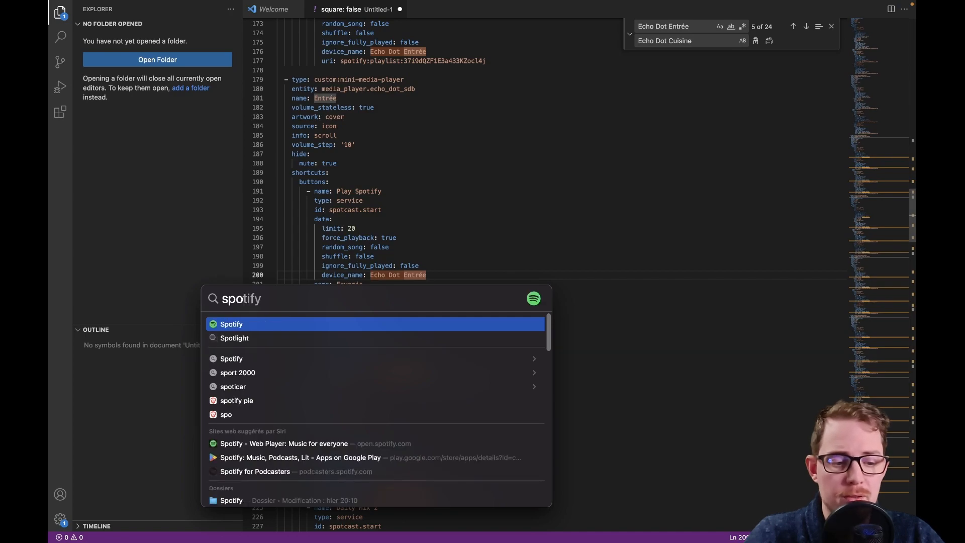
{"action": "key", "text": "Return"}
{"action": "left_click", "coordinate": [815, 507]}
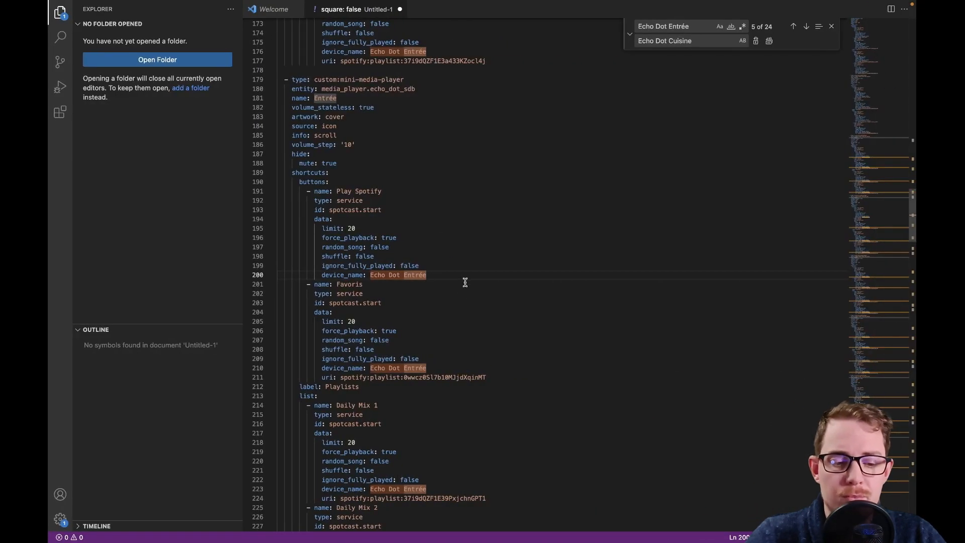
Step: Change the name of the media_player.echo_dot_sdb card to Salle de bain
{"action": "double_click", "coordinate": [324, 99]}
{"action": "type", "text": "Sall"}
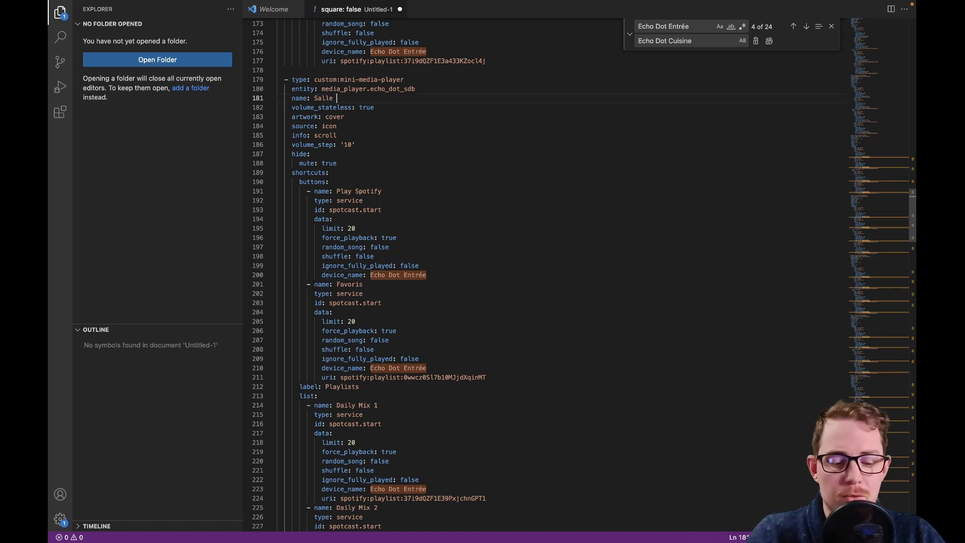
{"action": "type", "text": "e de bain"}
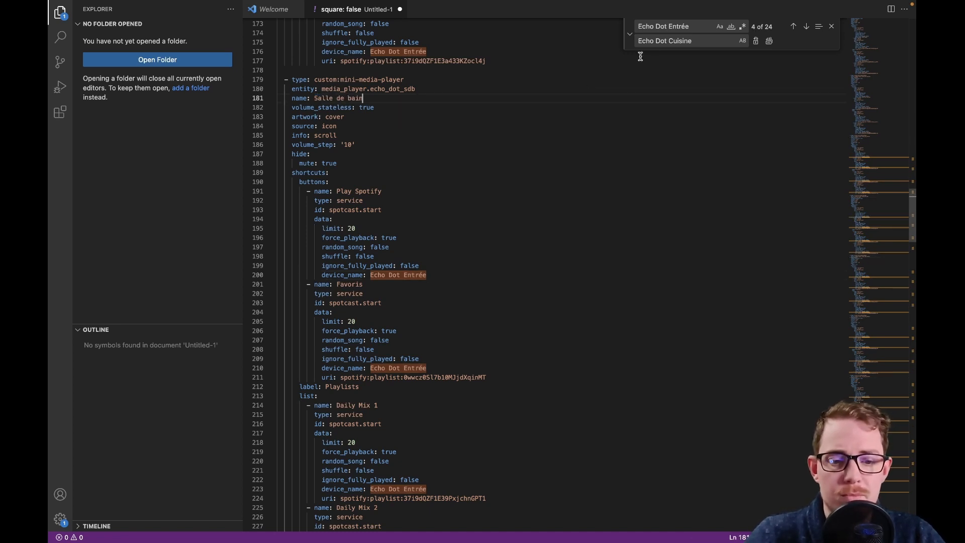
Step: Replace Echo Dot Entrée with Echo Dot SDB in the Salle de bain card's four device_name lines using find and replace
{"action": "double_click", "coordinate": [679, 26]}
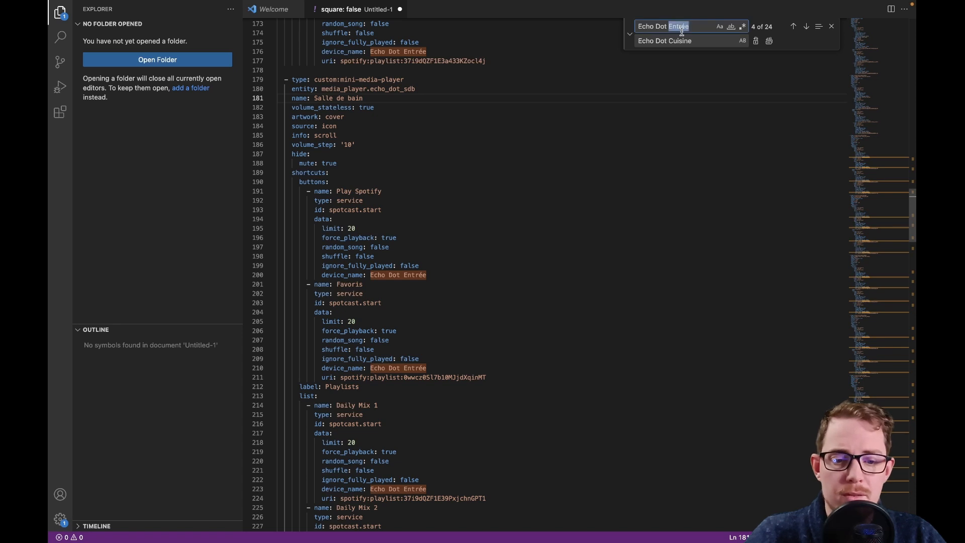
{"action": "double_click", "coordinate": [680, 40]}
{"action": "type", "text": "SDB"}
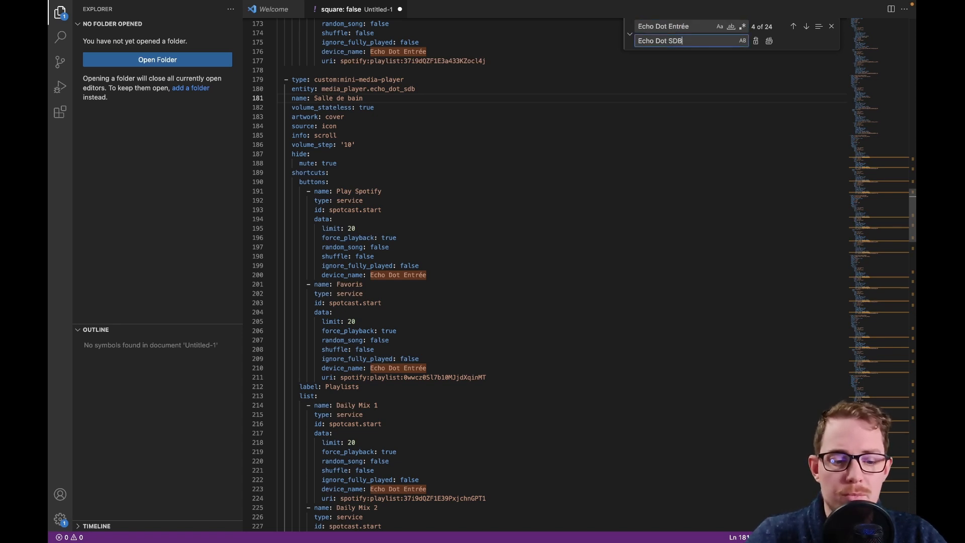
{"action": "key", "text": "Return"}
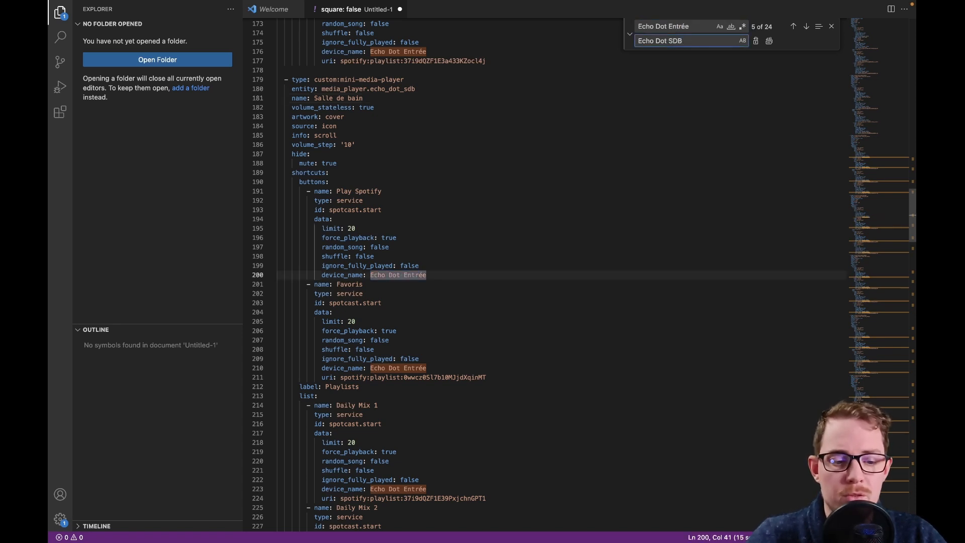
{"action": "key", "text": "Return"}
{"action": "key", "text": "Return"}
{"action": "key", "text": "Return"}
{"action": "key", "text": "Return"}
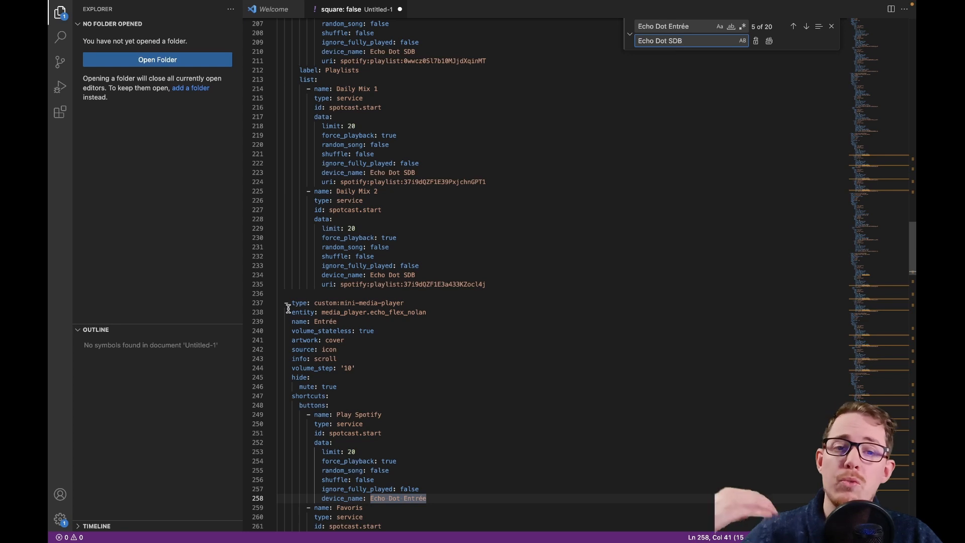
Step: Delete all the player cards that follow the Salle de bain card, keeping the final columns: 1 line
{"action": "scroll", "coordinate": [402, 281], "scroll_direction": "down", "scroll_amount": 5}
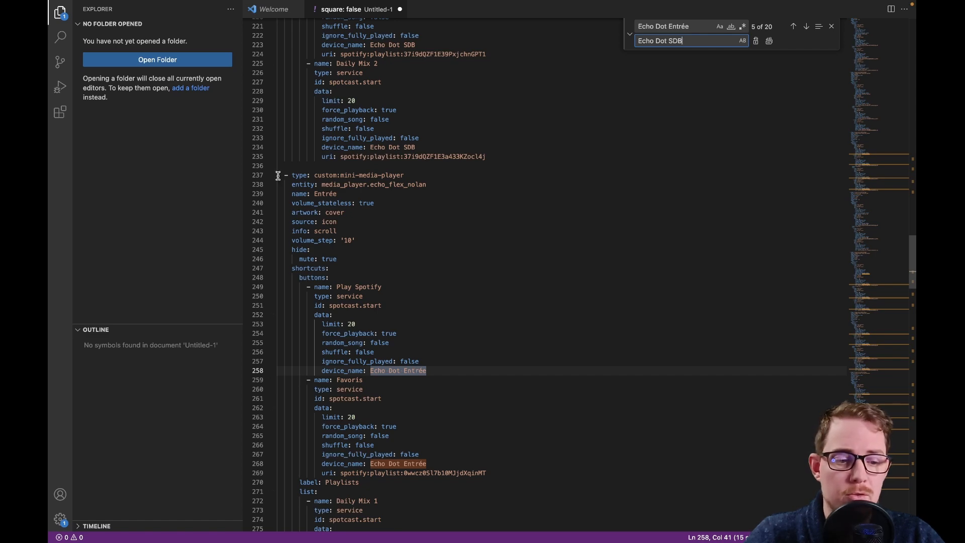
{"action": "left_click_drag", "start_coordinate": [278, 176], "coordinate": [497, 79]}
{"action": "key", "text": "BackSpace"}
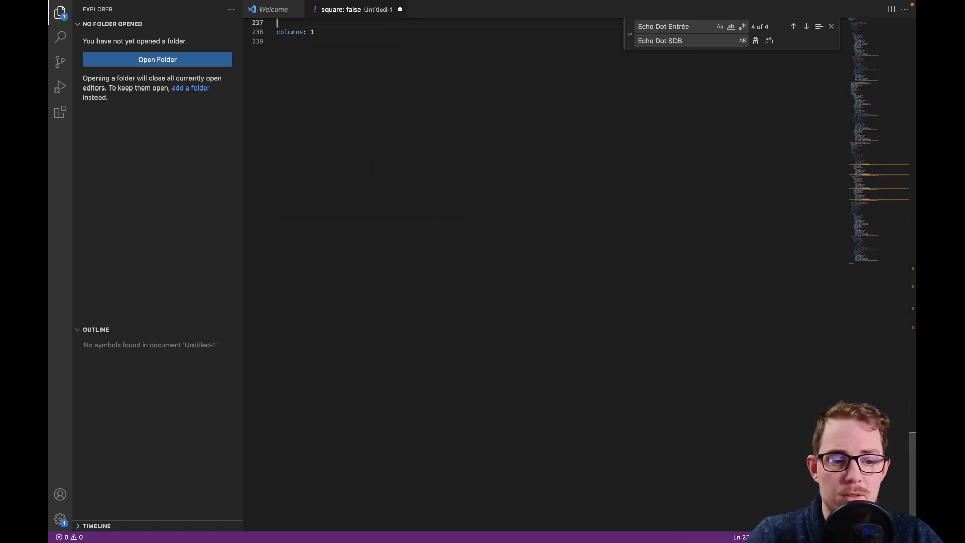
Step: Copy the entire YAML, switch to Home Assistant in the browser and cancel the open Entrée card configuration
{"action": "scroll", "coordinate": [496, 190], "scroll_direction": "up", "scroll_amount": 10}
{"action": "scroll", "coordinate": [514, 213], "scroll_direction": "down", "scroll_amount": 10}
{"action": "scroll", "coordinate": [516, 214], "scroll_direction": "up", "scroll_amount": 5}
{"action": "scroll", "coordinate": [515, 213], "scroll_direction": "up", "scroll_amount": 10}
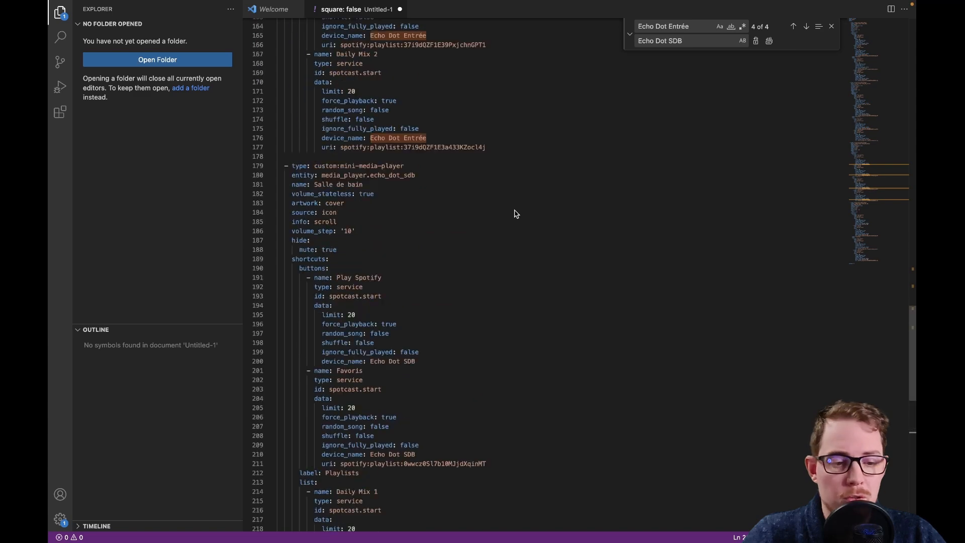
{"action": "key", "text": "super+a"}
{"action": "key", "text": "ctrl+Right"}
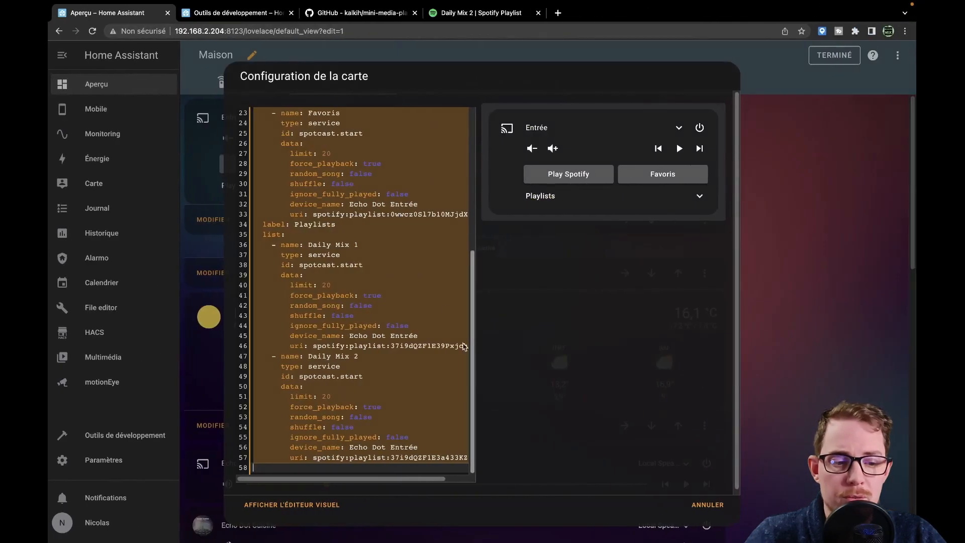
{"action": "left_click", "coordinate": [370, 273]}
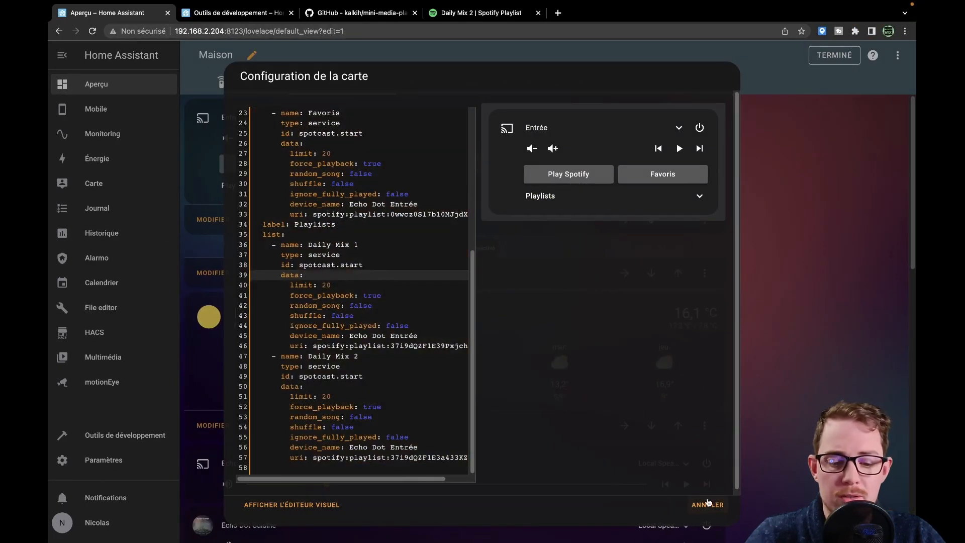
{"action": "left_click", "coordinate": [709, 504]}
Step: Replace the whole code of the Echo players' grid card with the copied YAML and save the card
{"action": "scroll", "coordinate": [391, 325], "scroll_direction": "down", "scroll_amount": 10}
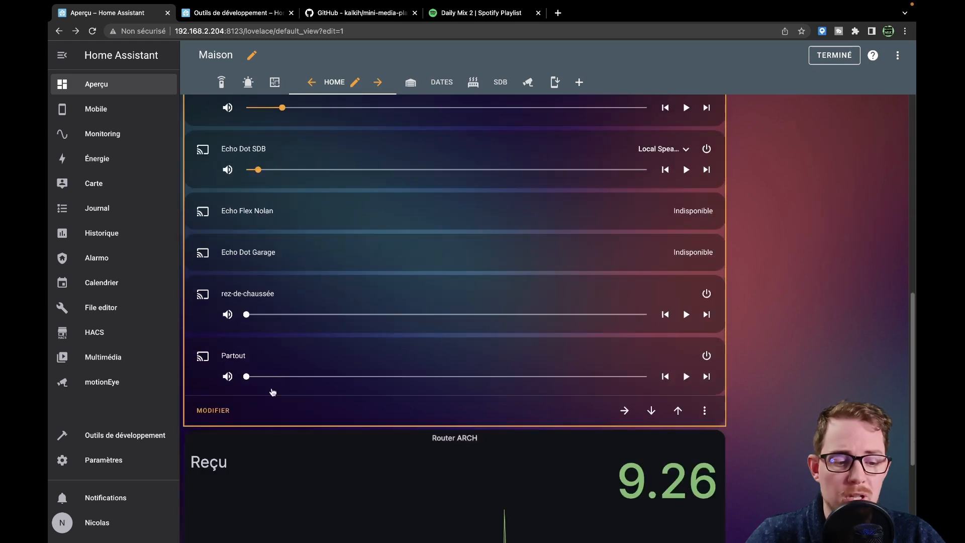
{"action": "left_click", "coordinate": [206, 411]}
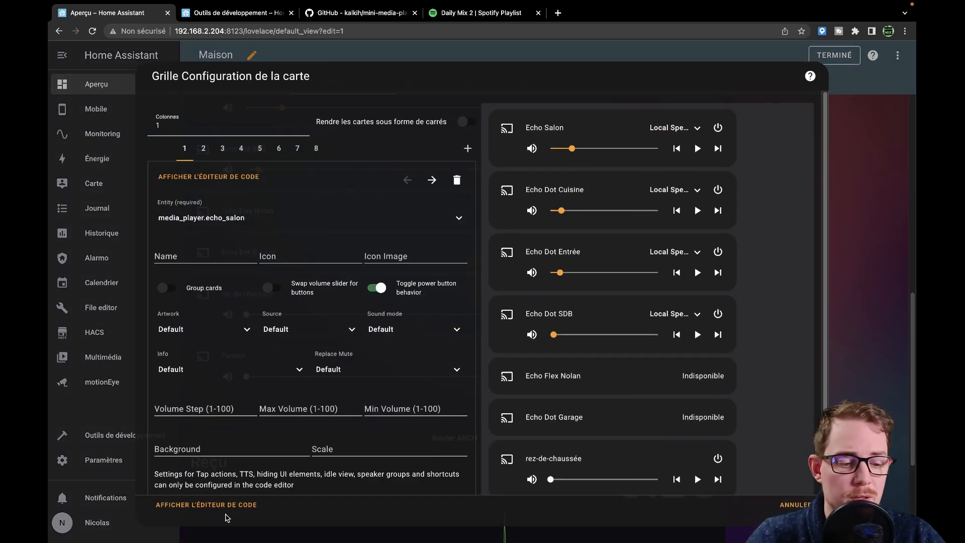
{"action": "left_click", "coordinate": [226, 506]}
{"action": "key", "text": "ctrl+a"}
{"action": "key", "text": "ctrl+v"}
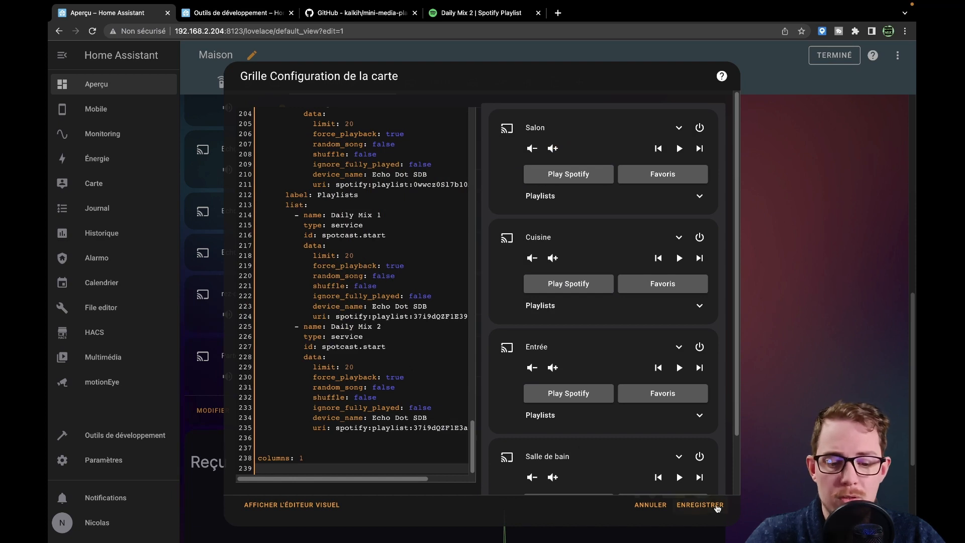
{"action": "left_click", "coordinate": [713, 506]}
Step: Check the entries in the Playlists lists of the Salon and Cuisine cards
{"action": "scroll", "coordinate": [757, 281], "scroll_direction": "down", "scroll_amount": 5}
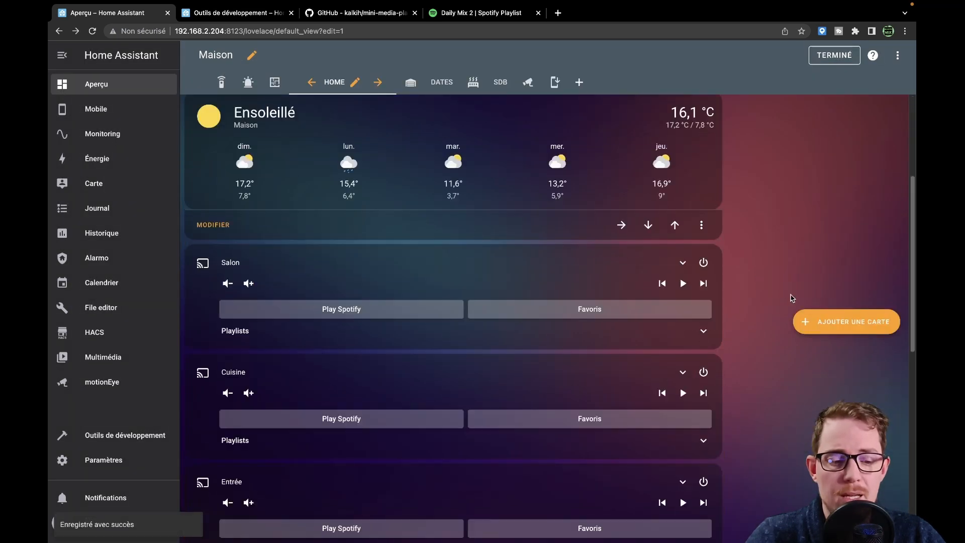
{"action": "left_click", "coordinate": [666, 242]}
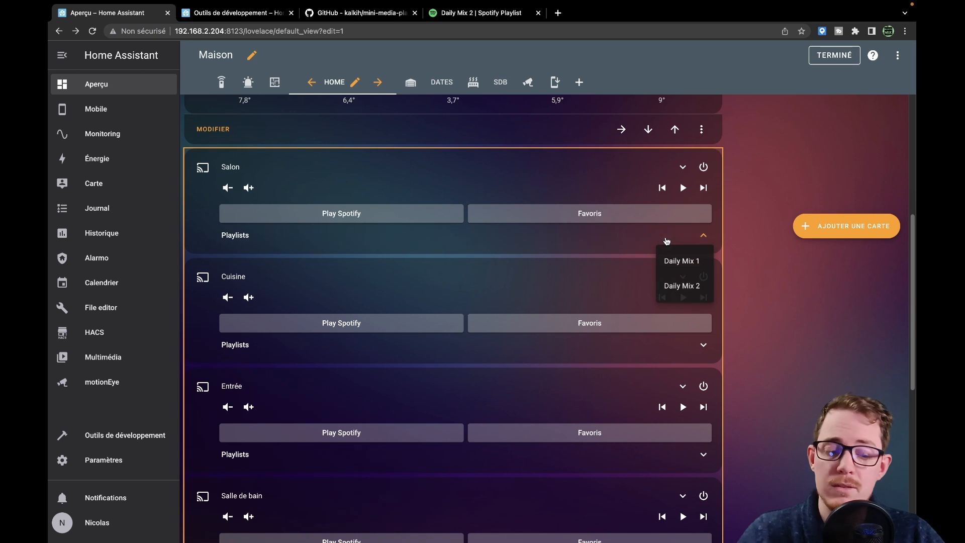
{"action": "left_click", "coordinate": [667, 241]}
{"action": "left_click", "coordinate": [693, 345]}
{"action": "left_click", "coordinate": [693, 344]}
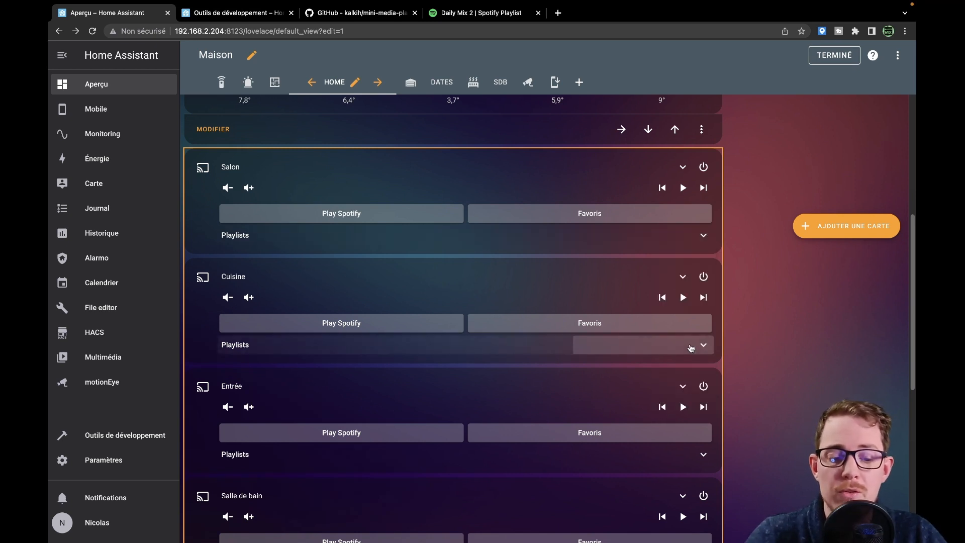
Step: Test the Cuisine card by starting Spotify playback and launching its Daily Mix 2 playlist
{"action": "left_click", "coordinate": [335, 324]}
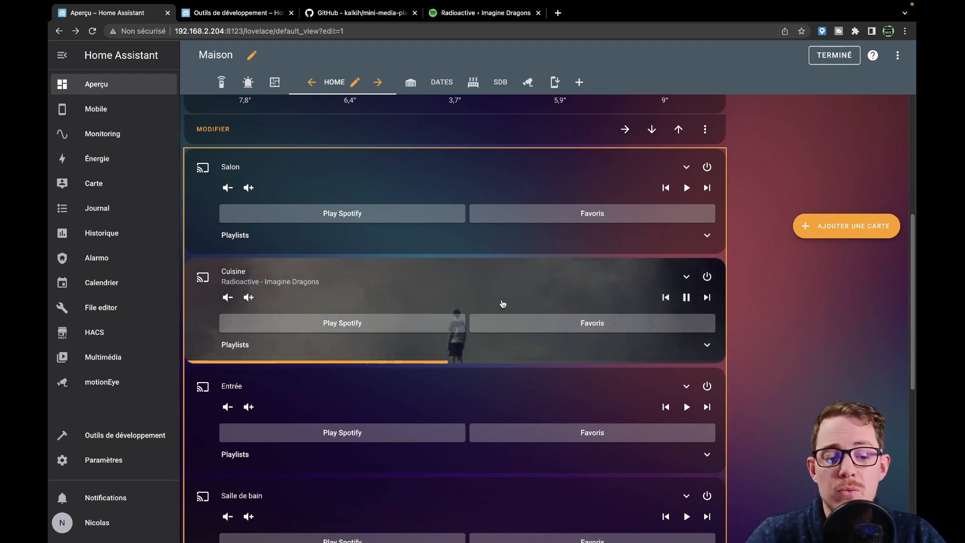
{"action": "left_click", "coordinate": [462, 361]}
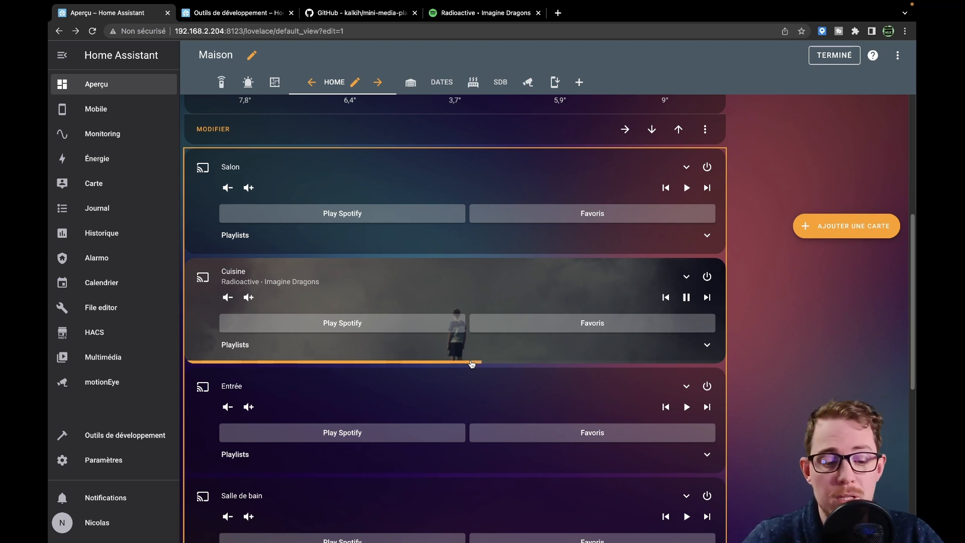
{"action": "left_click", "coordinate": [629, 346]}
{"action": "left_click", "coordinate": [686, 397]}
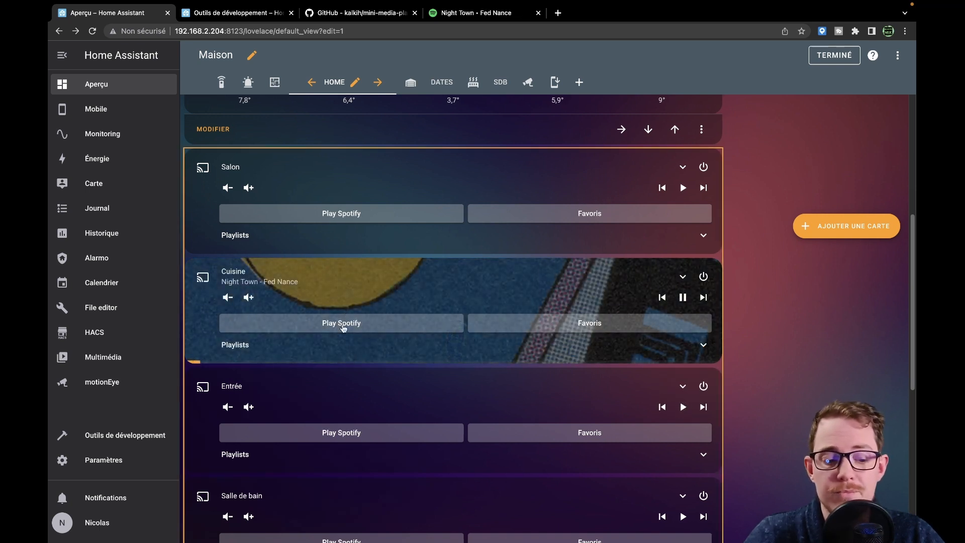
Step: Transfer the Spotify playback to the Entrée player using that card's Play Spotify shortcut
{"action": "scroll", "coordinate": [379, 299], "scroll_direction": "down", "scroll_amount": 5}
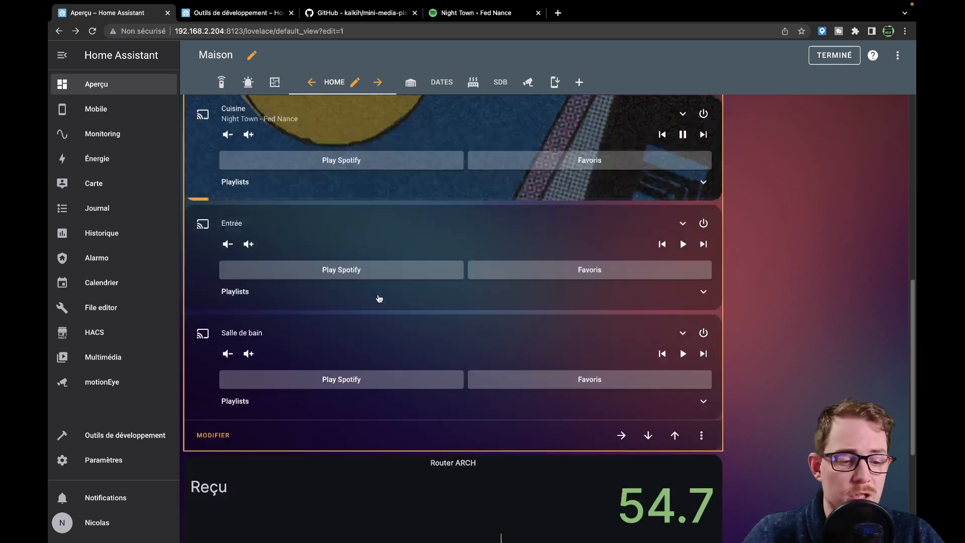
{"action": "scroll", "coordinate": [372, 299], "scroll_direction": "up", "scroll_amount": 1}
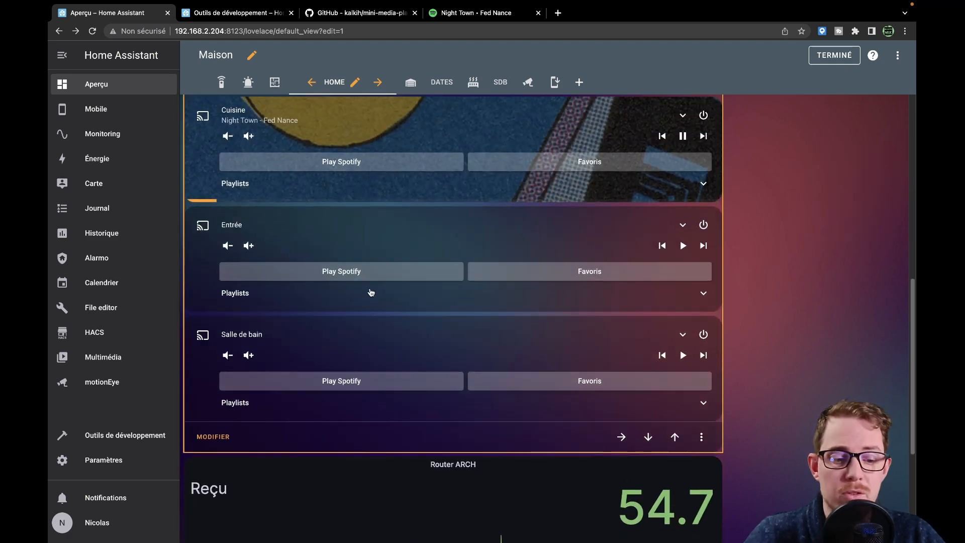
{"action": "left_click", "coordinate": [340, 273]}
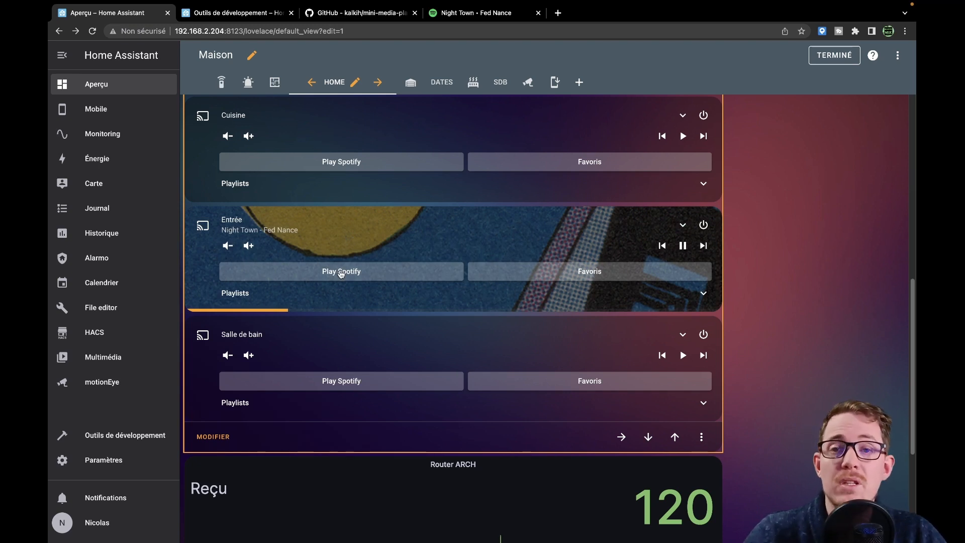
Step: Look over the updated player cards and finish editing the dashboard
{"action": "scroll", "coordinate": [459, 253], "scroll_direction": "up", "scroll_amount": 6}
{"action": "scroll", "coordinate": [493, 280], "scroll_direction": "down", "scroll_amount": 4}
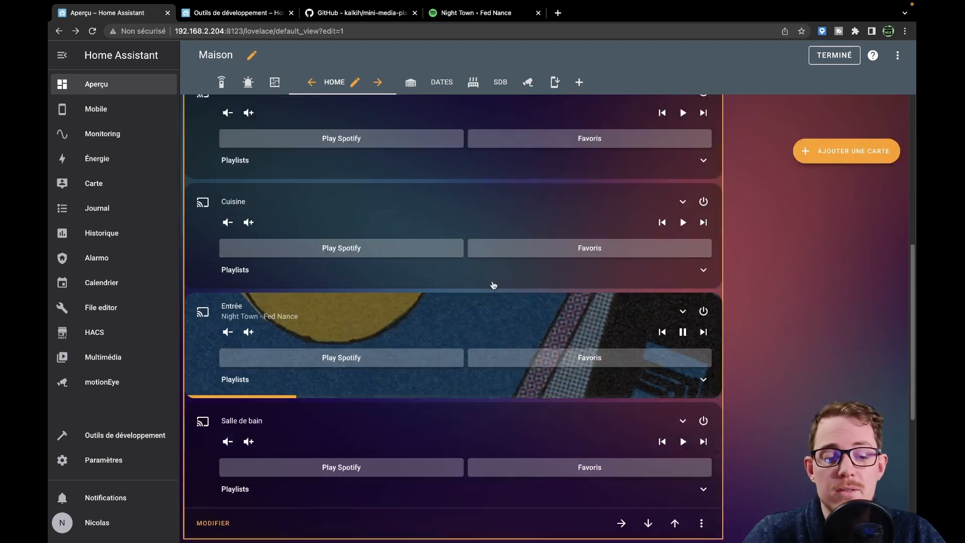
{"action": "scroll", "coordinate": [494, 285], "scroll_direction": "up", "scroll_amount": 1}
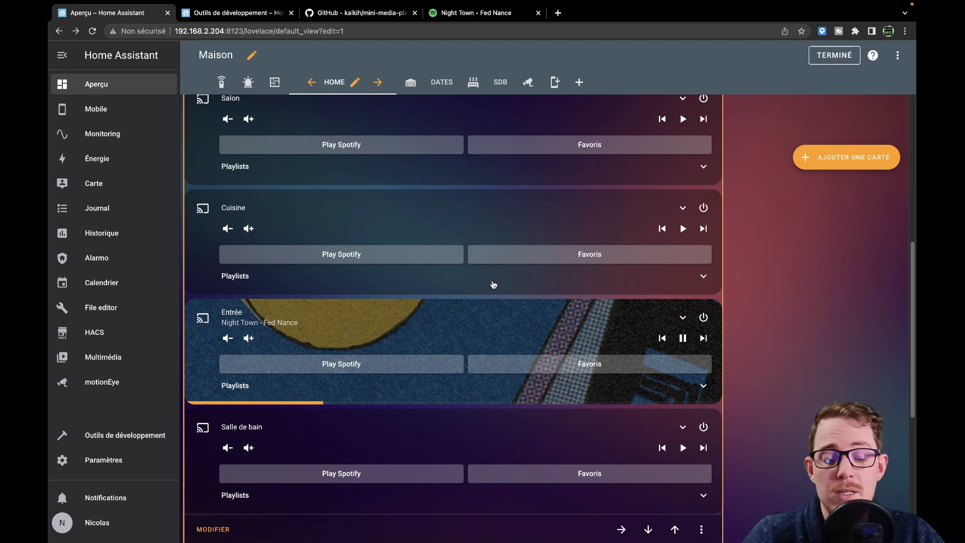
{"action": "left_click", "coordinate": [835, 55]}
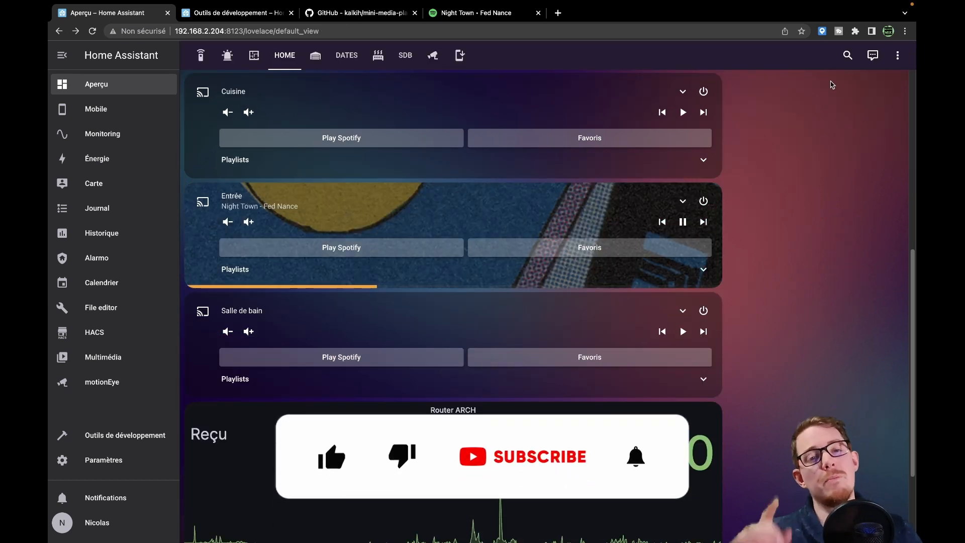